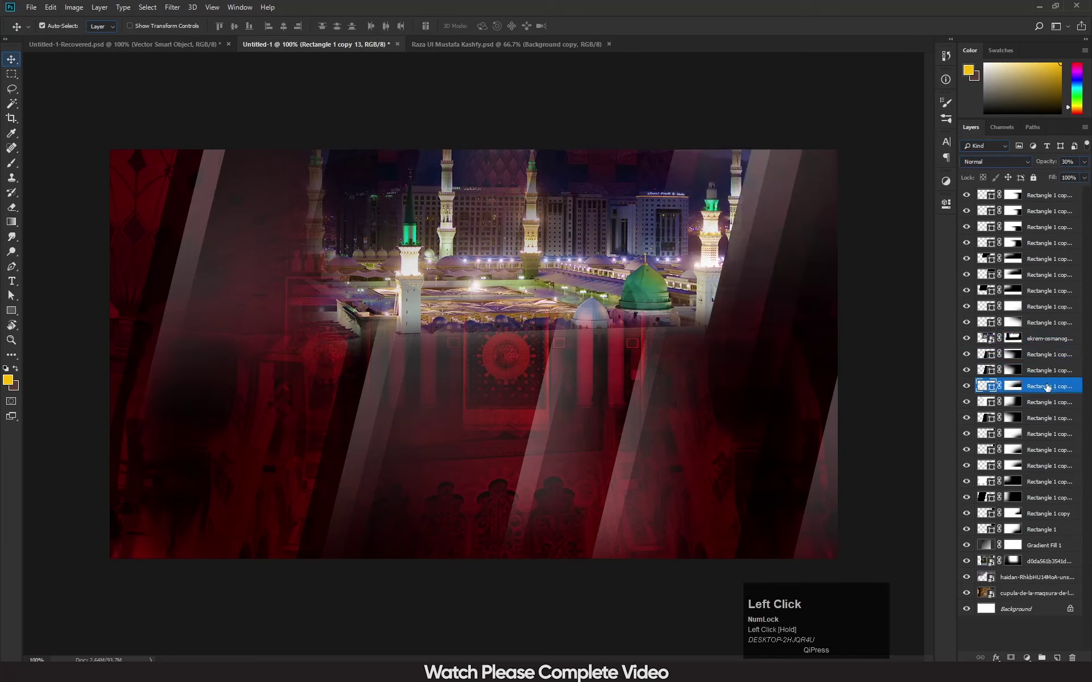
# - Move the Rectangle 1 copy 8 stripe lower in the layer stack and Rectangle 1 copy 19 directly above the night mosque photo
pyautogui.moveTo(1047, 391); pyautogui.dragTo(1061, 470)
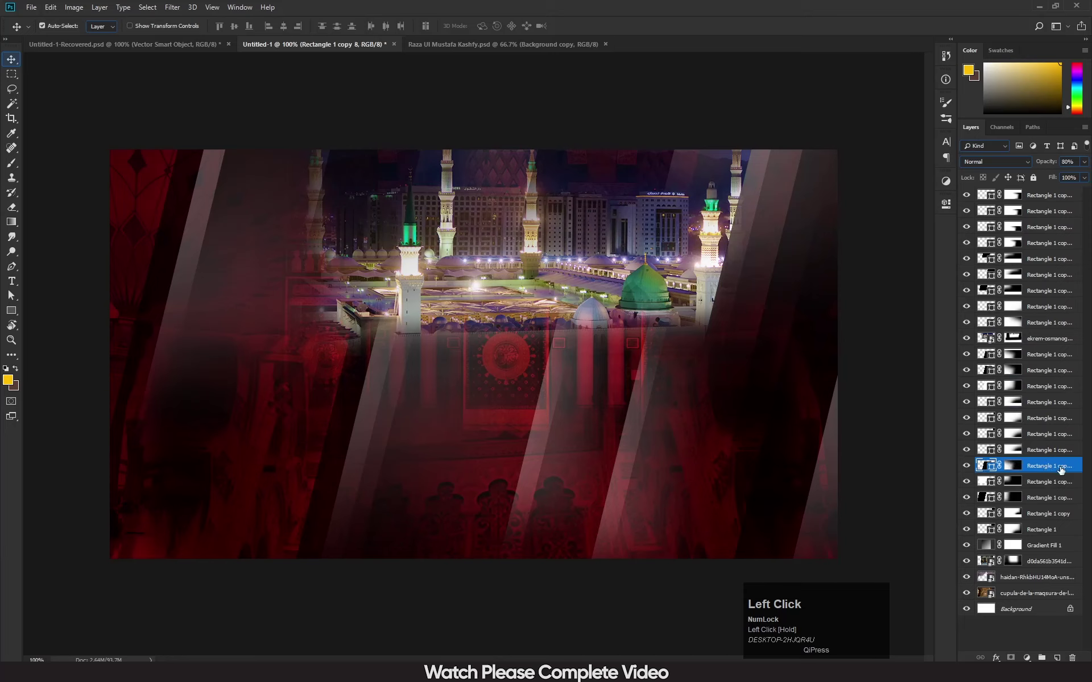
pyautogui.click(965, 465)
pyautogui.click(965, 467)
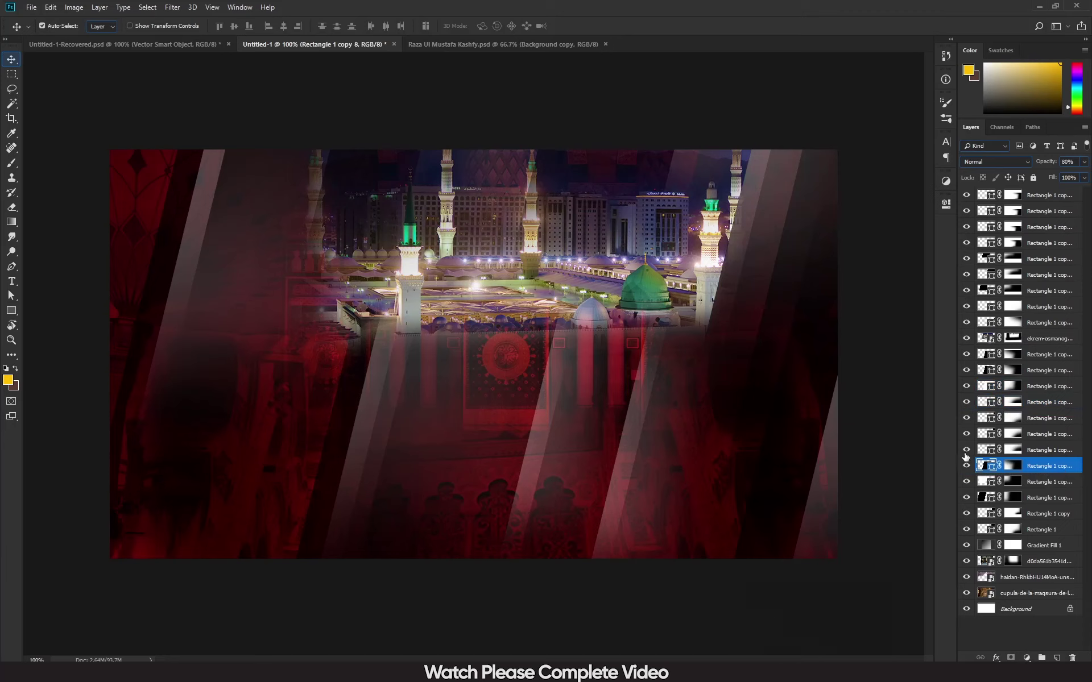
pyautogui.click(684, 163)
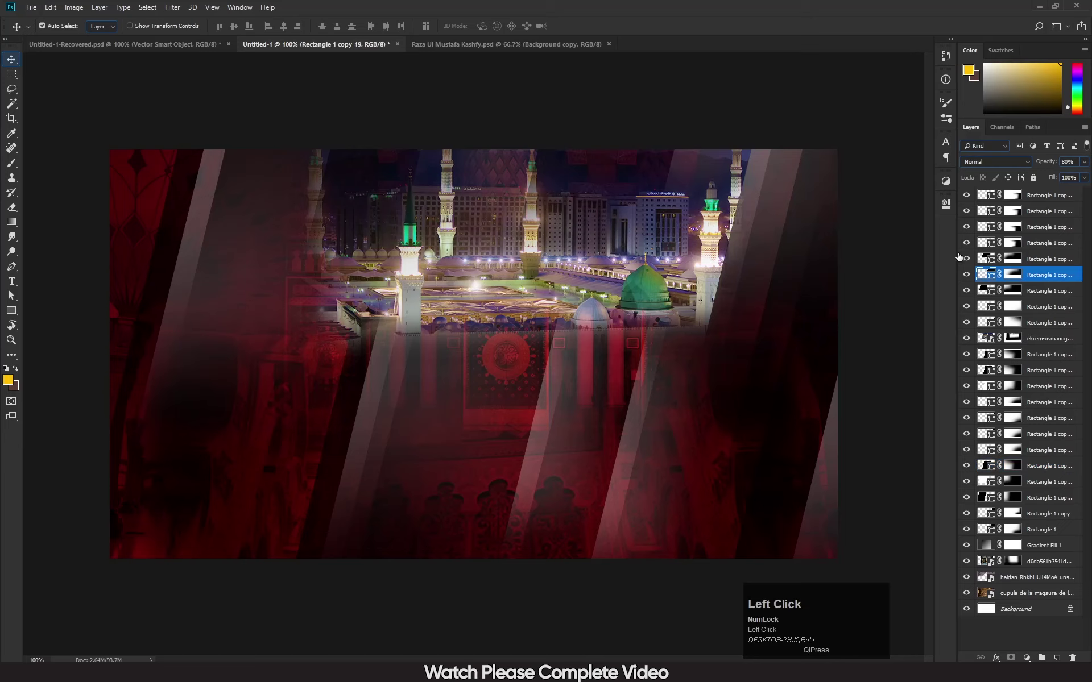
pyautogui.moveTo(1052, 276); pyautogui.dragTo(1017, 322)
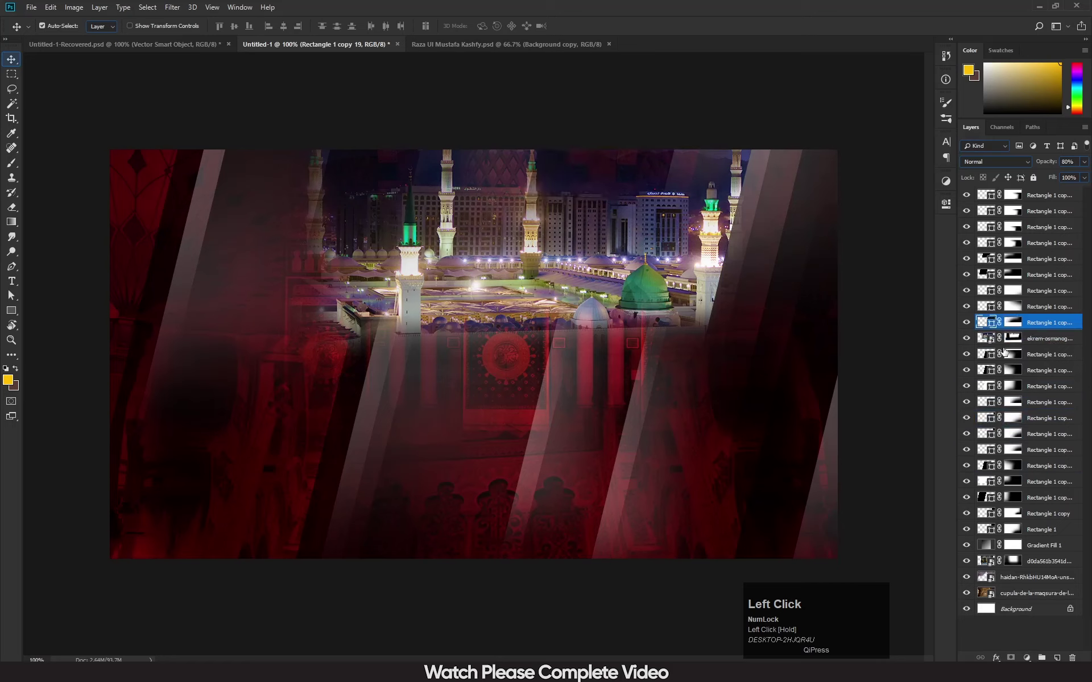
# - Toggle the night mosque photo's visibility to check it, and shift the photo slightly upward in the banner
pyautogui.click(966, 338)
pyautogui.click(966, 338)
pyautogui.click(533, 260)
pyautogui.moveTo(532, 260); pyautogui.dragTo(584, 263)
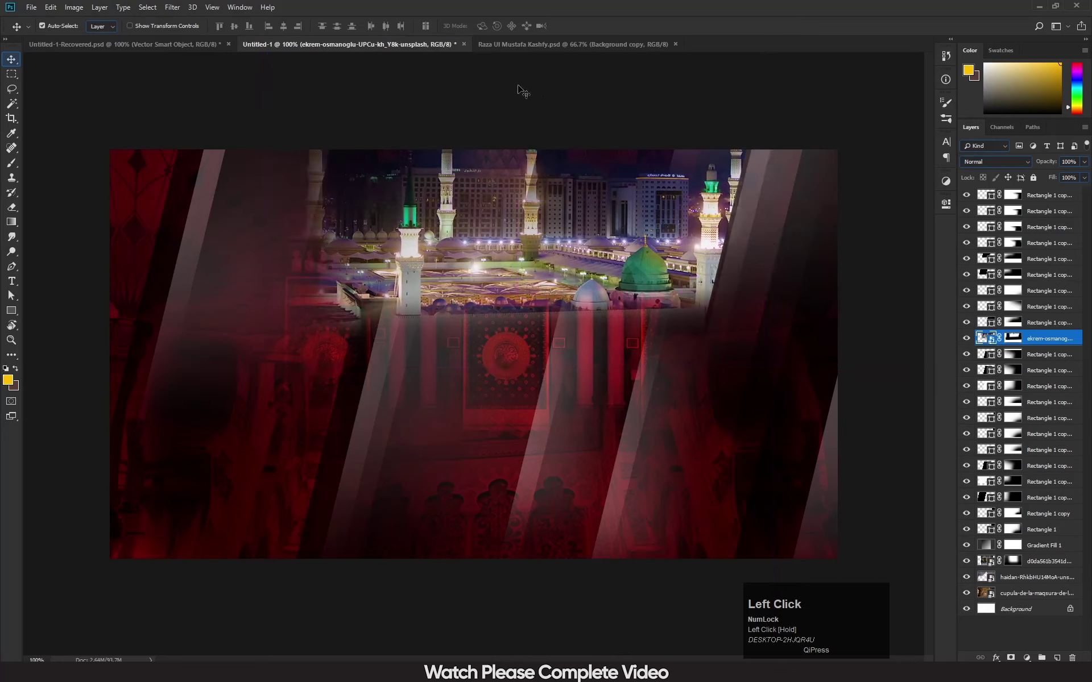
# - Bring the cut-out portrait layer from the other open portrait document into Untitled-1
pyautogui.click(524, 40)
pyautogui.moveTo(495, 307); pyautogui.dragTo(319, 332)
# - Scale the portrait down proportionally to fit the banner's height and place it at the banner's left side
pyautogui.hotkey('ctrl', '-')
pyautogui.hotkey('ctrl', '-')
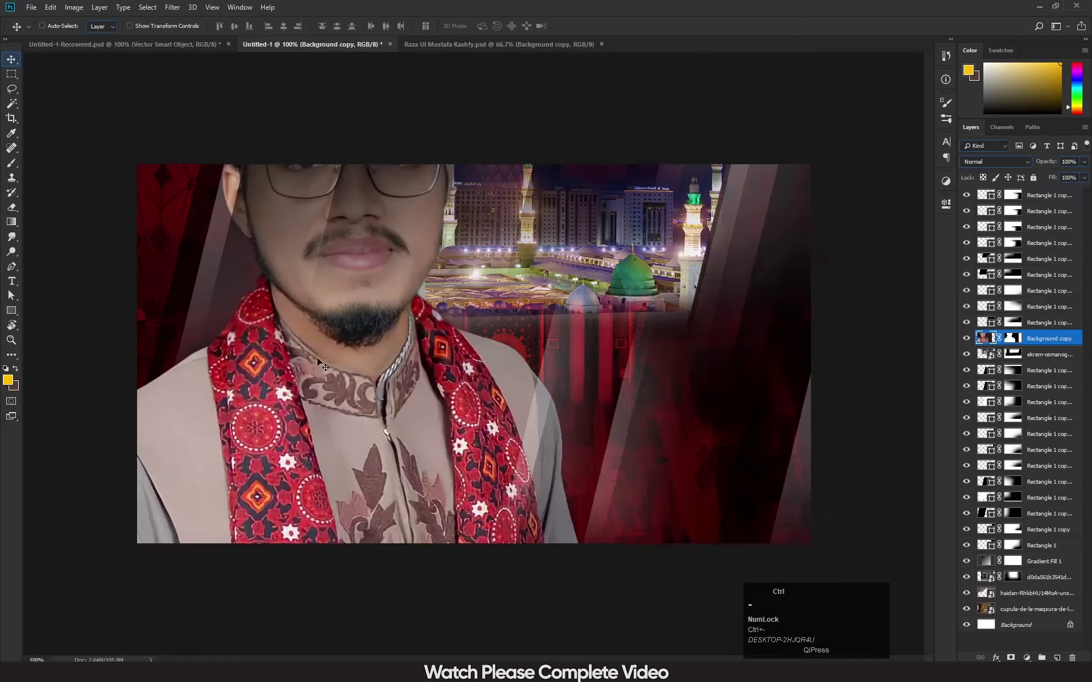
pyautogui.hotkey('ctrl', 't')
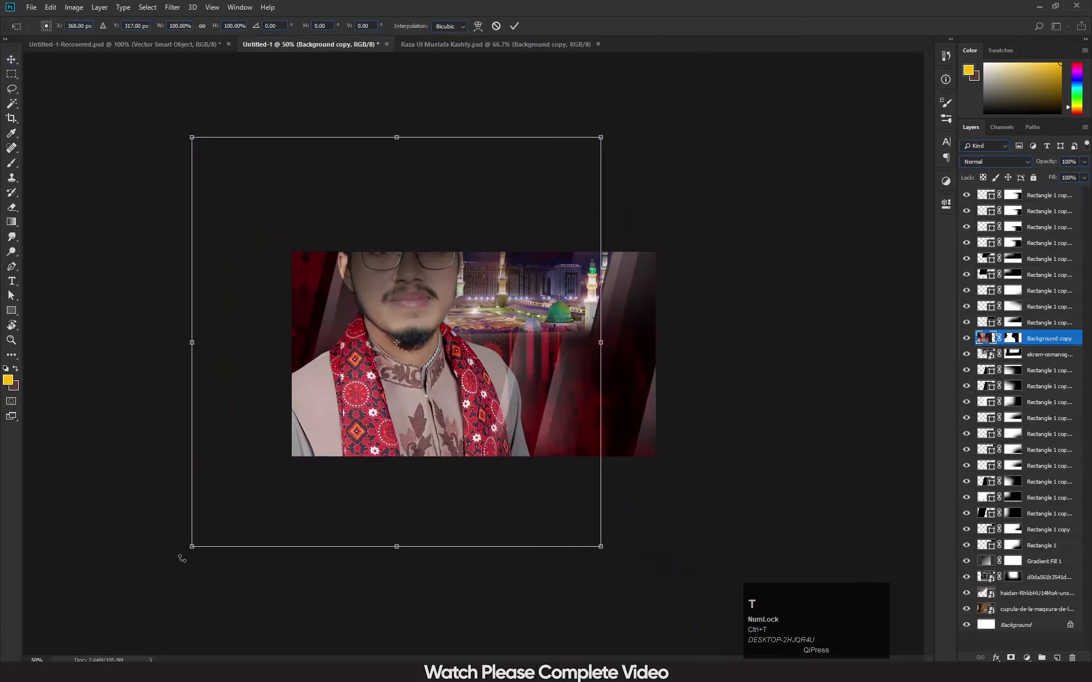
pyautogui.moveTo(195, 543); pyautogui.dragTo(316, 418)
pyautogui.moveTo(281, 458); pyautogui.dragTo(244, 515)
pyautogui.moveTo(370, 411); pyautogui.dragTo(376, 450)
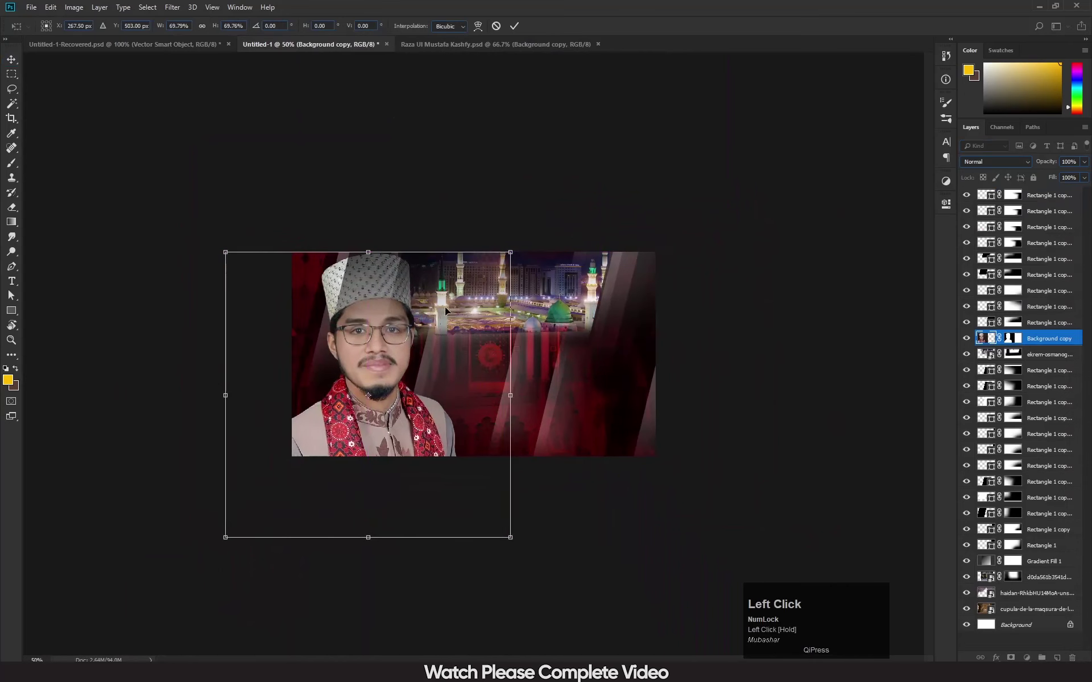
pyautogui.moveTo(509, 250); pyautogui.dragTo(503, 259)
pyautogui.moveTo(386, 433); pyautogui.dragTo(385, 420)
pyautogui.press('Return')
# - Nudge the portrait slightly down and further toward the banner's left edge
pyautogui.press('Up')
pyautogui.press('Down')
pyautogui.press('Down')
pyautogui.press('Down')
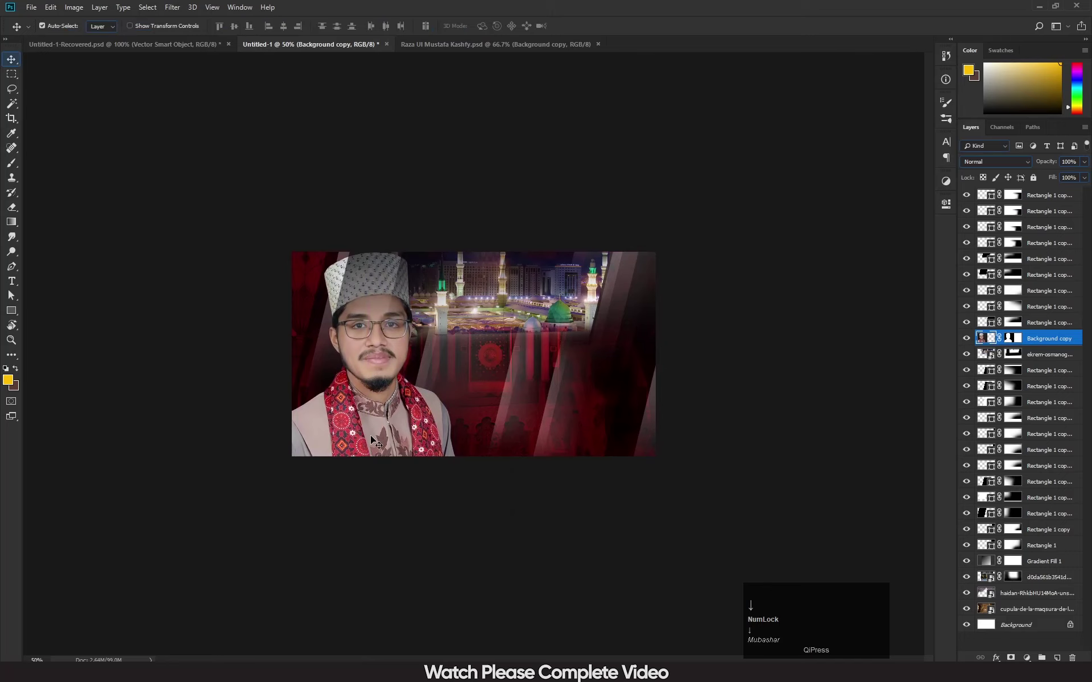
pyautogui.press('Left')
pyautogui.press('Left')
pyautogui.press('Left')
pyautogui.press('Left')
pyautogui.press('Left')
pyautogui.press('Left')
pyautogui.press('Left')
pyautogui.press('Left')
pyautogui.press('Left')
pyautogui.press('Left')
pyautogui.press('Left')
pyautogui.press('Left')
pyautogui.press('Left')
pyautogui.press('Left')
pyautogui.press('Left')
pyautogui.press('Left')
pyautogui.press('Left')
pyautogui.press('Left')
pyautogui.press('Left')
pyautogui.press('Left')
pyautogui.press('Left')
pyautogui.press('Left')
pyautogui.press('Left')
pyautogui.press('Left')
pyautogui.press('Left')
pyautogui.press('Left')
pyautogui.press('Left')
pyautogui.press('Left')
pyautogui.press('Left')
pyautogui.press('Left')
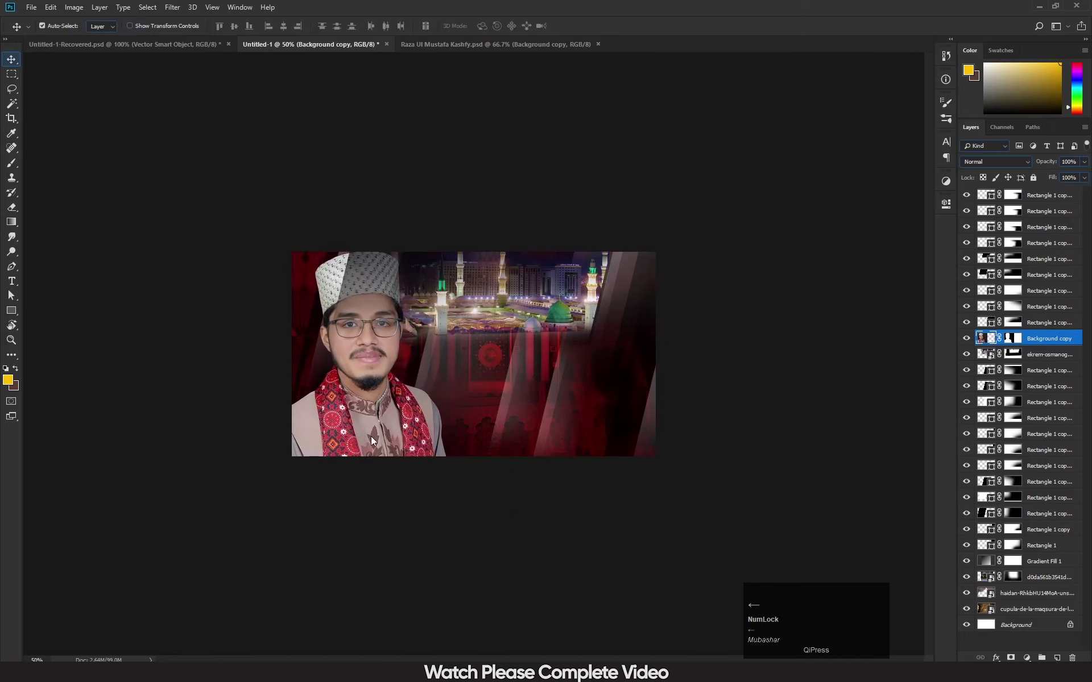
# - Move the portrait layer, Background copy, to the very top of the layer stack
pyautogui.moveTo(1064, 340); pyautogui.dragTo(1028, 189)
pyautogui.moveTo(1063, 337); pyautogui.dragTo(1053, 194)
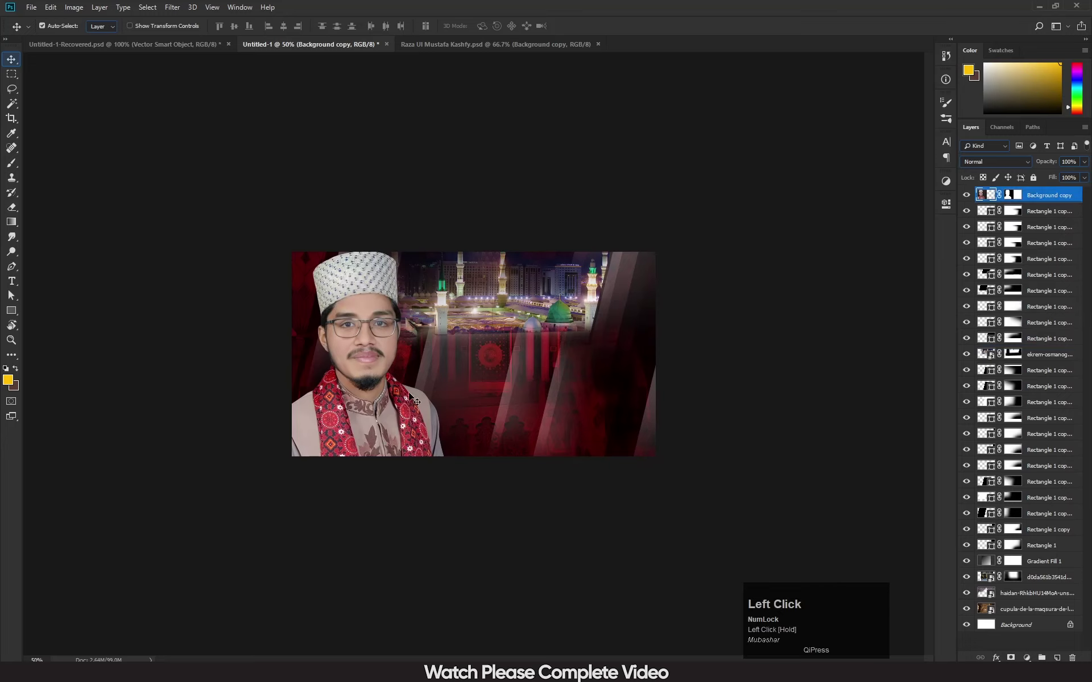
# - Set the opacity of the Rectangle 1 copy 3 stripe beside the man's face to 80%
pyautogui.hotkey('ctrl', '=')
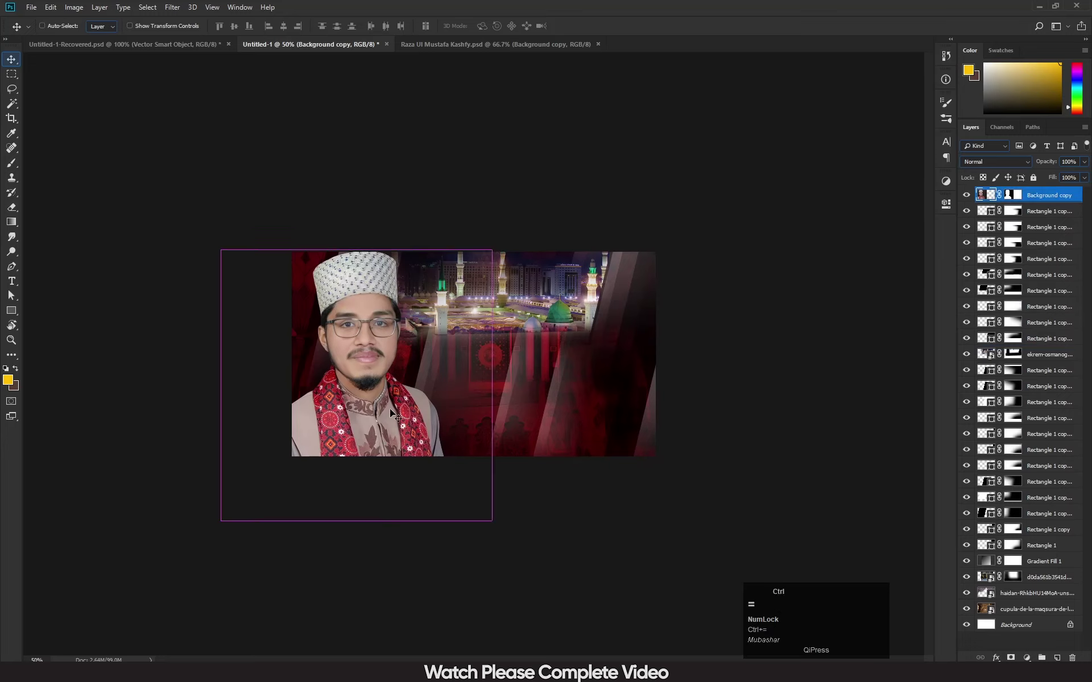
pyautogui.hotkey('ctrl', '=')
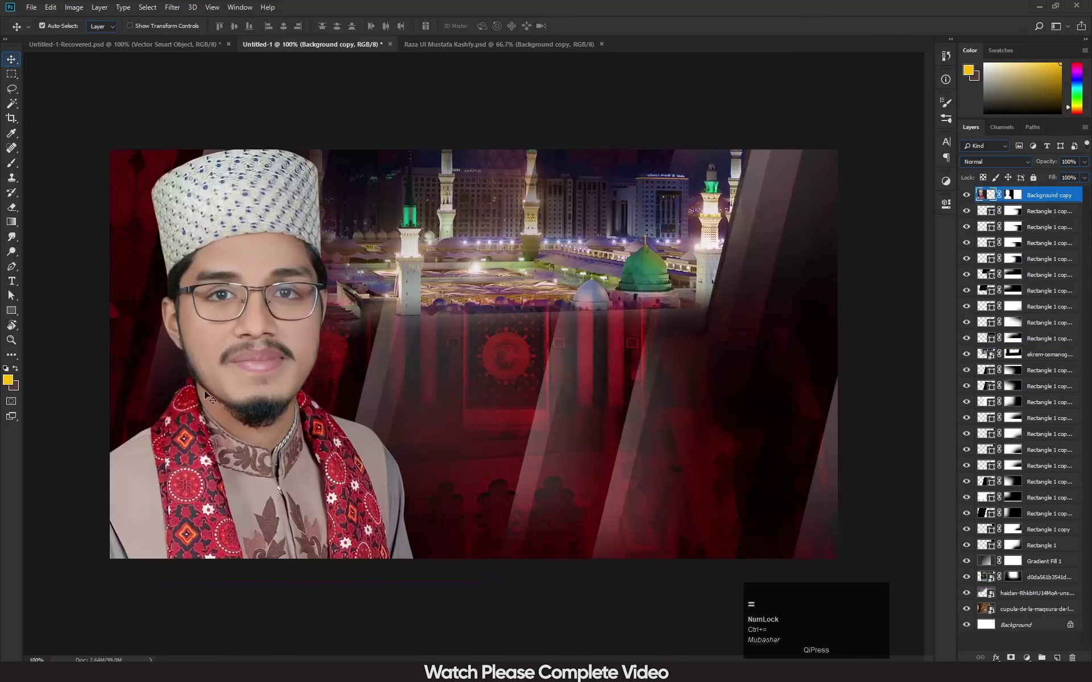
pyautogui.click(169, 367)
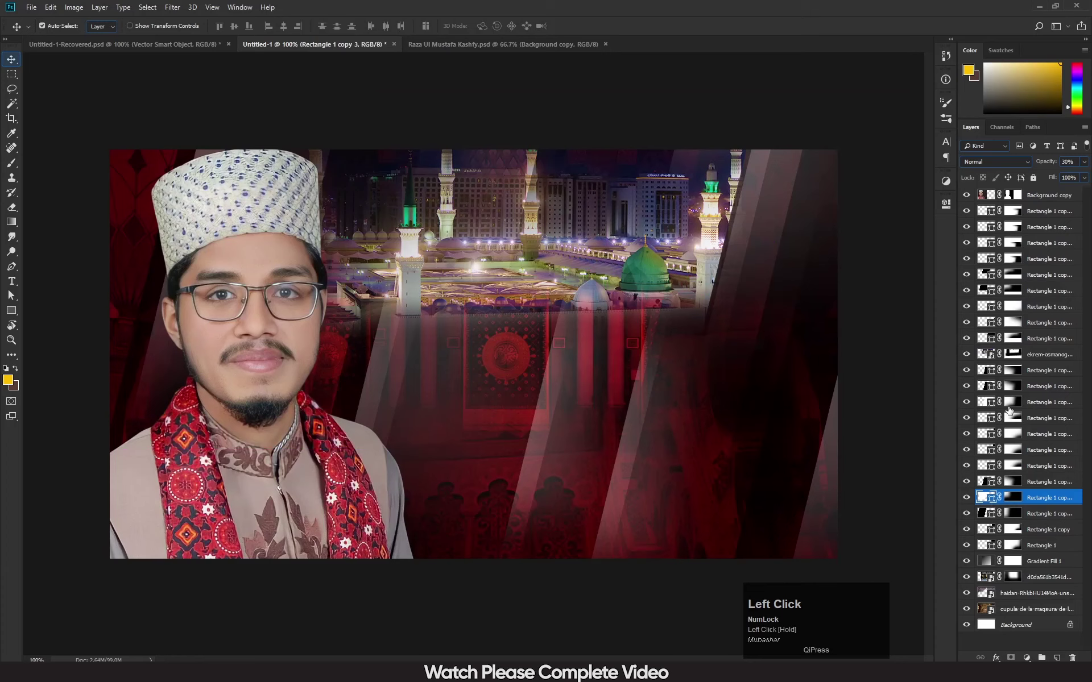
pyautogui.click(1067, 162)
pyautogui.write('80')
pyautogui.press('Return')
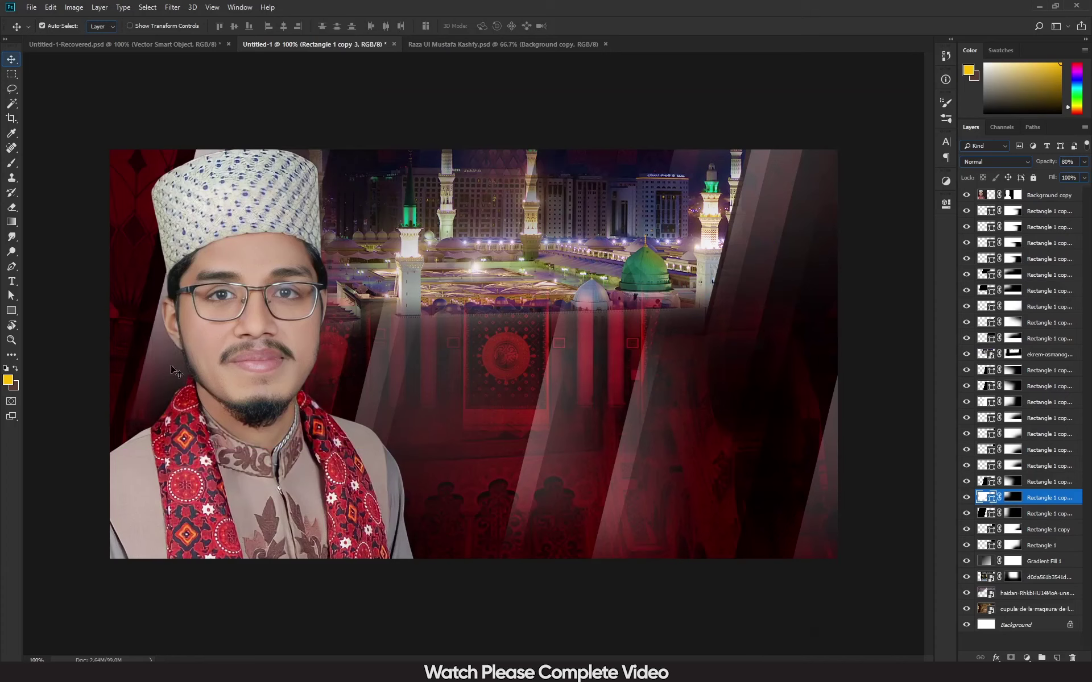
# - Shift the portrait slightly right and paint black on its layer mask at 50% opacity to fade the lower clothing into the background
pyautogui.moveTo(229, 433); pyautogui.dragTo(238, 433)
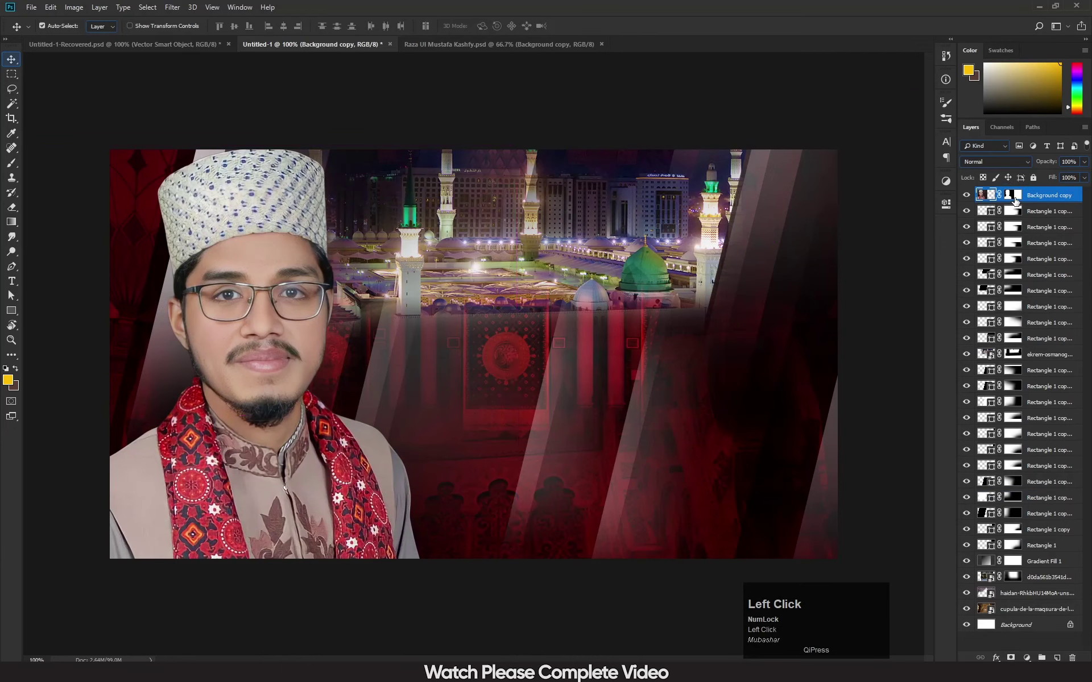
pyautogui.click(1014, 199)
pyautogui.press('b')
pyautogui.click(419, 565)
pyautogui.moveTo(276, 580)
pyautogui.mouseDown()
pyautogui.moveTo(244, 592)
pyautogui.moveTo(31, 569)
pyautogui.moveTo(105, 563)
pyautogui.moveTo(136, 528)
pyautogui.moveTo(200, 551)
pyautogui.moveTo(407, 531)
pyautogui.moveTo(398, 586)
pyautogui.moveTo(430, 481)
pyautogui.moveTo(316, 578)
pyautogui.mouseUp()
pyautogui.moveTo(451, 519); pyautogui.dragTo(393, 577)
pyautogui.moveTo(473, 499); pyautogui.dragTo(2, 616)
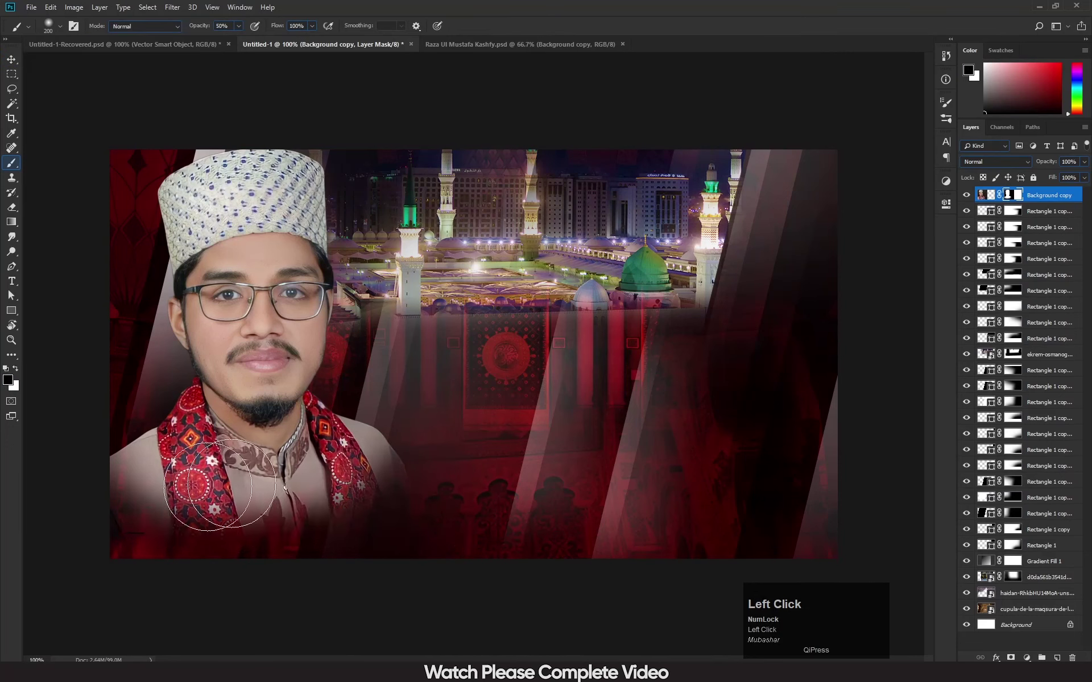
# - Move the Rectangle 1 copy 9 stripe beside the shoulder to the top of the layer stack, above the portrait
pyautogui.click(11, 59)
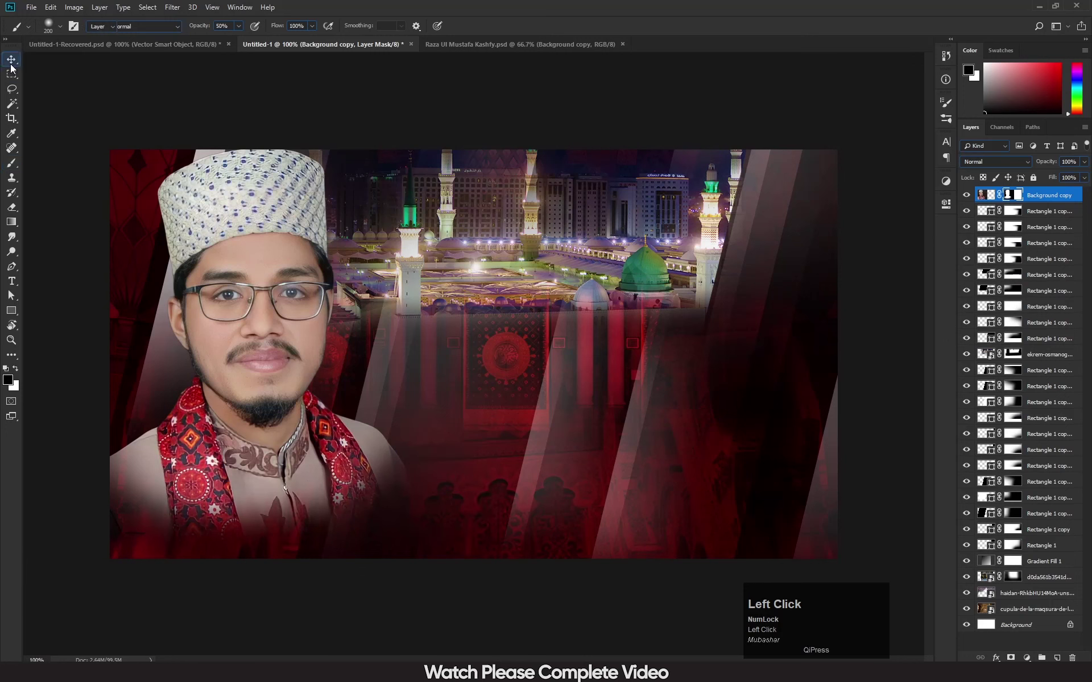
pyautogui.click(368, 394)
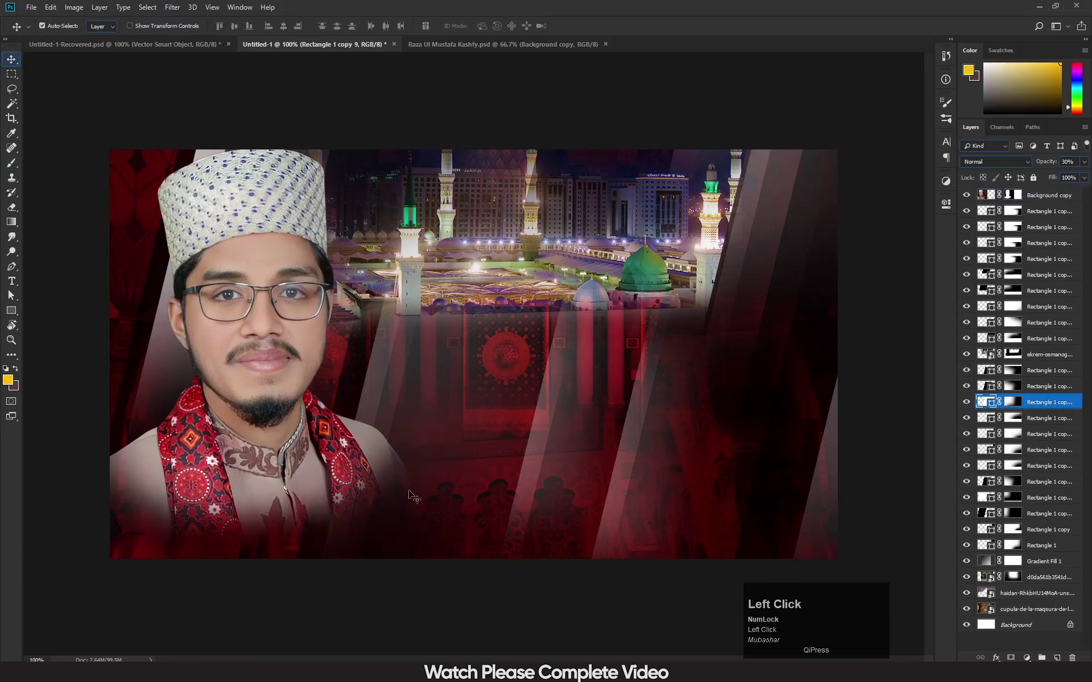
pyautogui.moveTo(1024, 196)
pyautogui.mouseDown()
pyautogui.moveTo(1003, 181)
pyautogui.moveTo(1007, 194)
pyautogui.mouseUp()
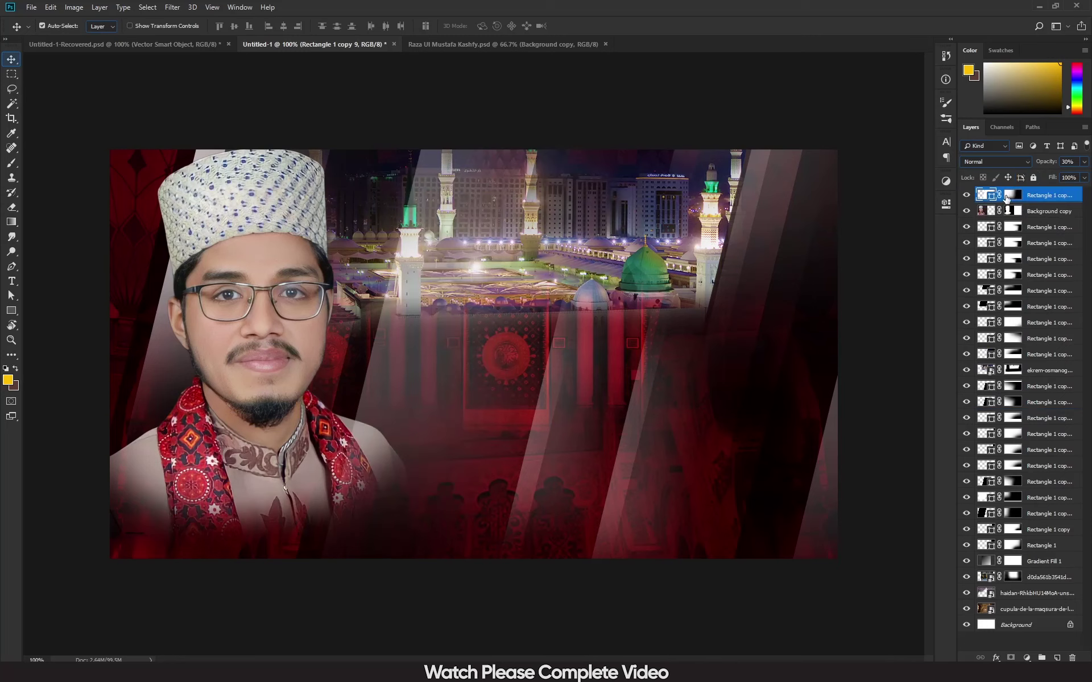
# - Paint black on the Rectangle 1 copy 9 layer mask to remove the stripe over the mosque photo
pyautogui.click(1011, 196)
pyautogui.press('b')
pyautogui.moveTo(421, 163)
pyautogui.mouseDown()
pyautogui.moveTo(734, 173)
pyautogui.moveTo(446, 134)
pyautogui.moveTo(451, 195)
pyautogui.moveTo(454, 161)
pyautogui.moveTo(557, 307)
pyautogui.moveTo(368, 155)
pyautogui.moveTo(778, 420)
pyautogui.moveTo(719, 311)
pyautogui.mouseUp()
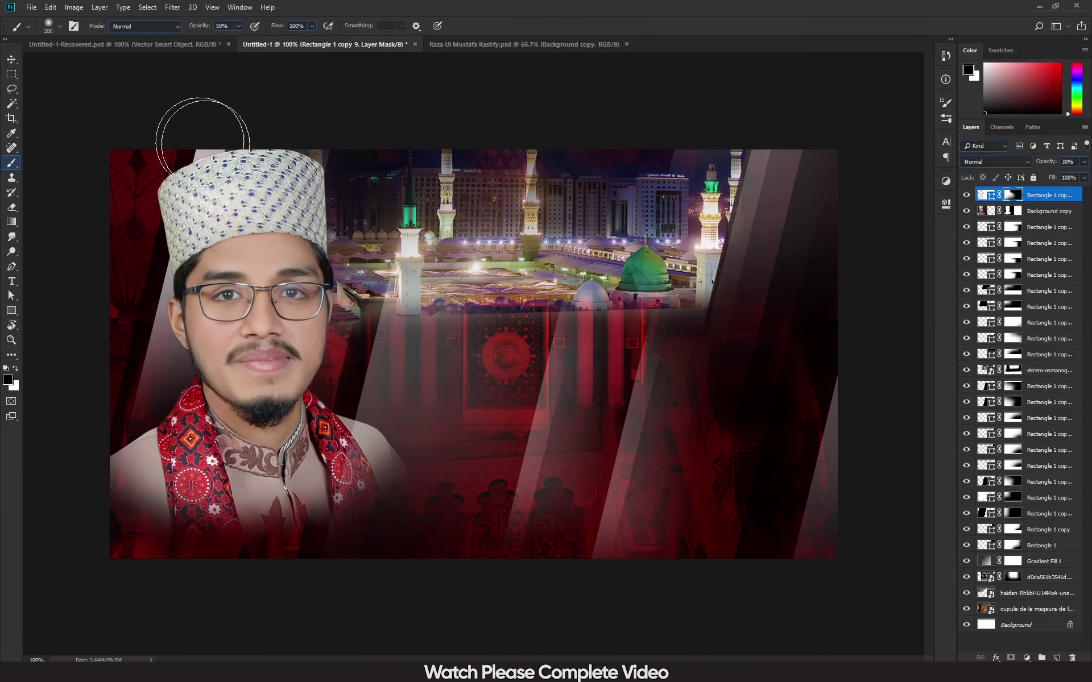
pyautogui.moveTo(408, 305)
pyautogui.mouseDown()
pyautogui.moveTo(460, 297)
pyautogui.moveTo(407, 285)
pyautogui.mouseUp()
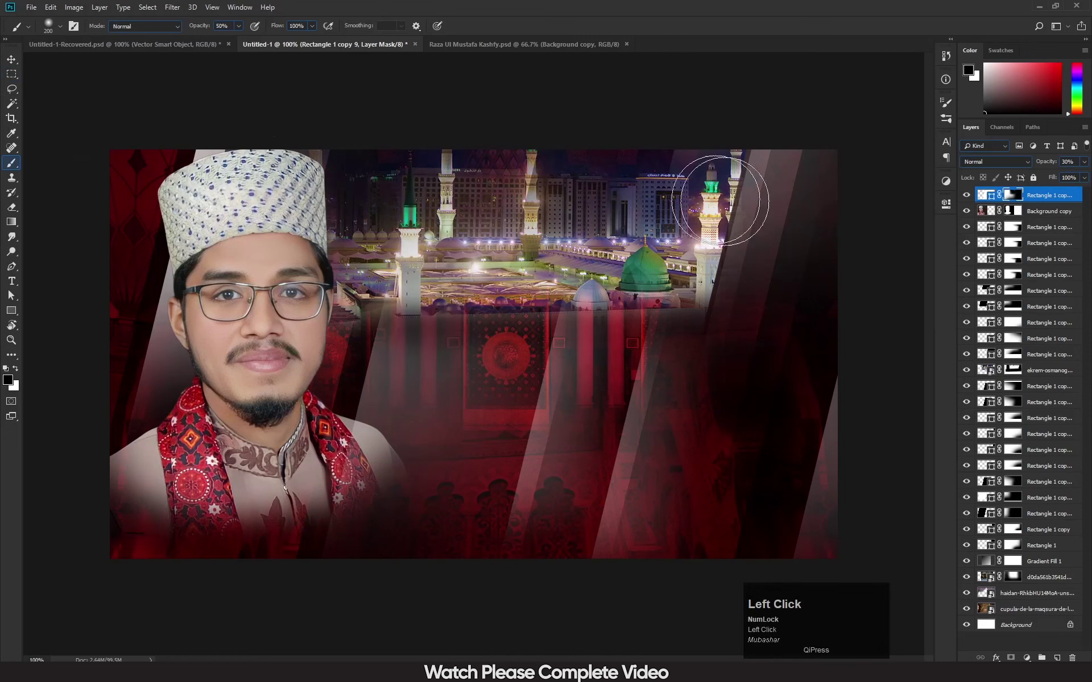
# - Select the dark Rectangle 1 copy 8 stripe beside the shoulder and move its layer directly above the portrait
pyautogui.click(11, 59)
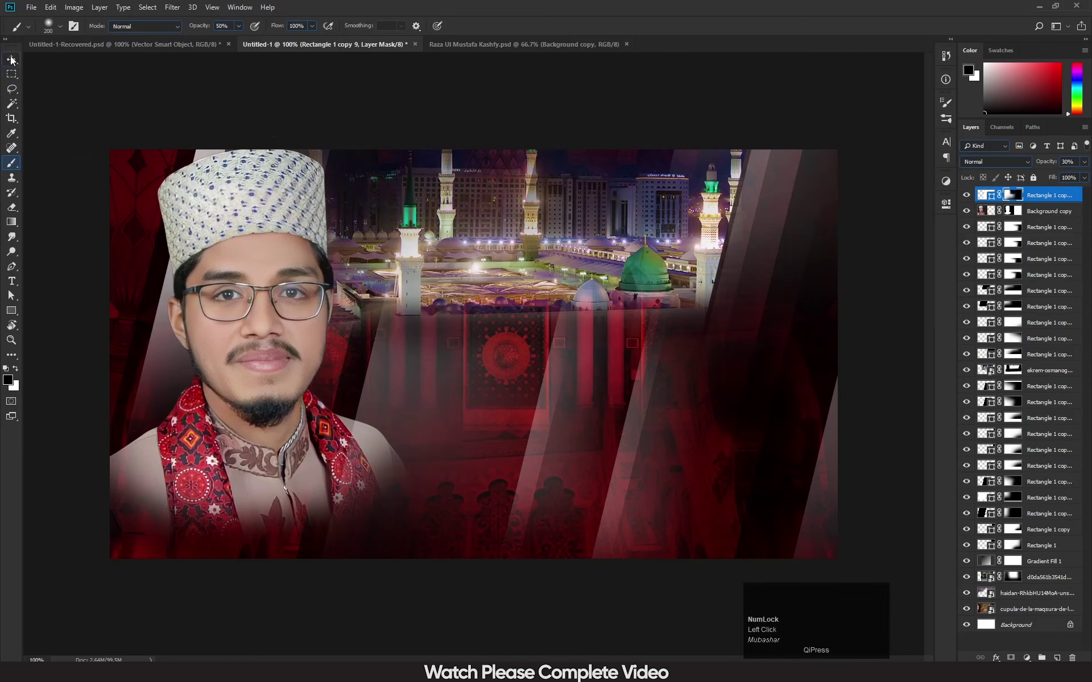
pyautogui.moveTo(348, 387); pyautogui.dragTo(353, 388)
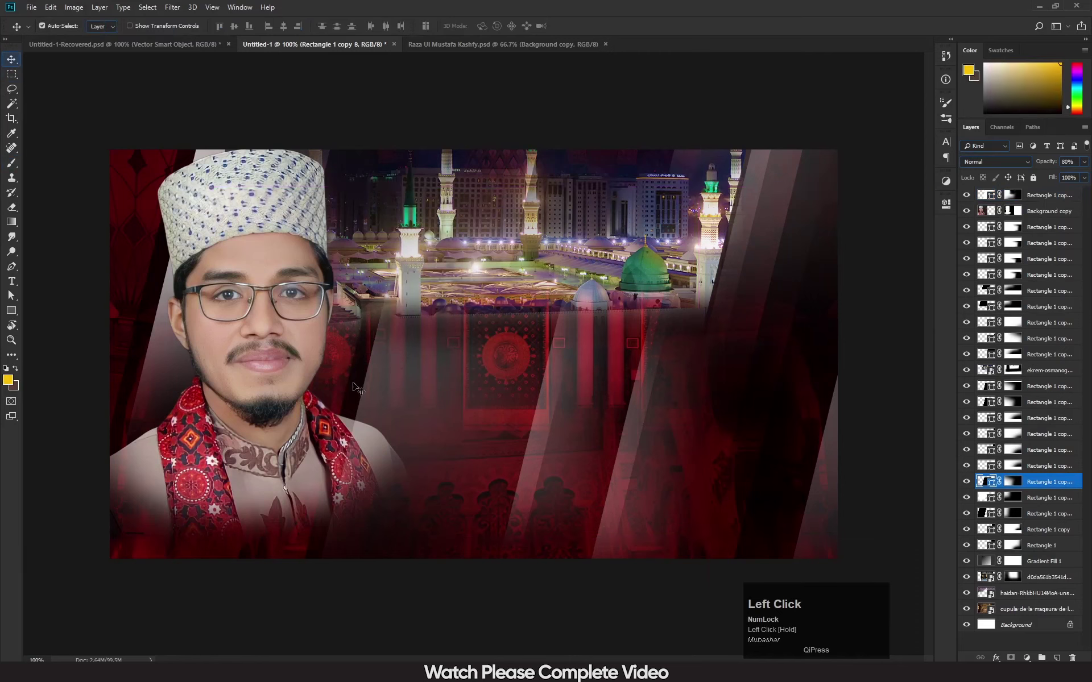
pyautogui.moveTo(1062, 483); pyautogui.dragTo(1025, 203)
# - Paint black on the Rectangle 1 copy 8 mask over the mosque photo and move that layer directly below the portrait
pyautogui.click(1012, 212)
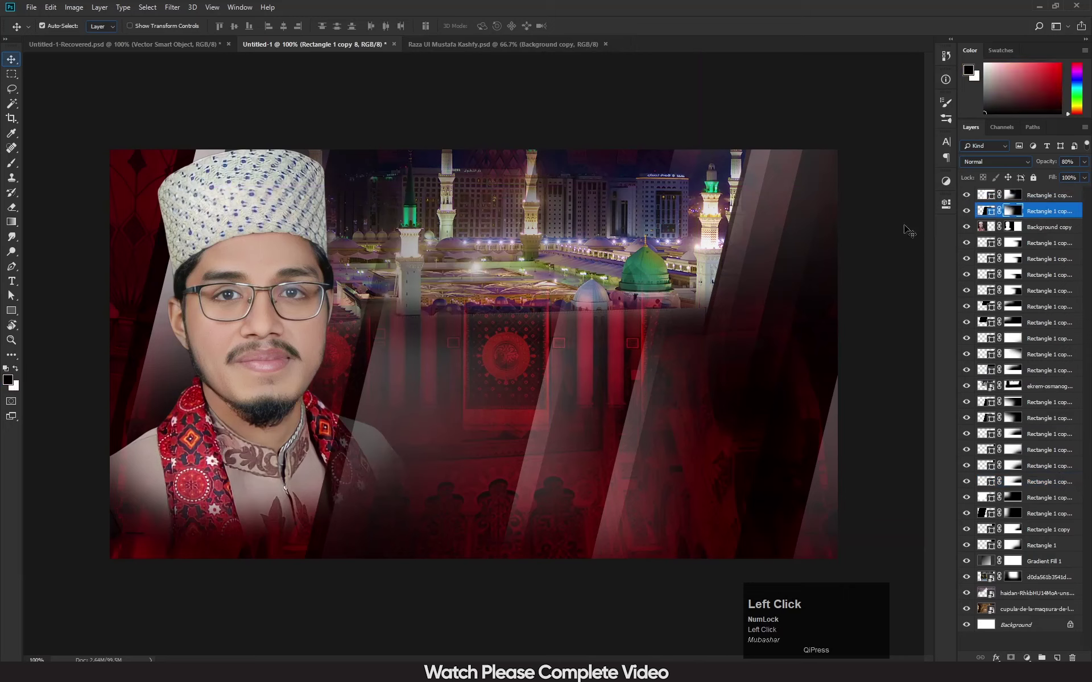
pyautogui.press('b')
pyautogui.moveTo(596, 253)
pyautogui.mouseDown()
pyautogui.moveTo(312, 173)
pyautogui.moveTo(393, 240)
pyautogui.moveTo(398, 205)
pyautogui.mouseUp()
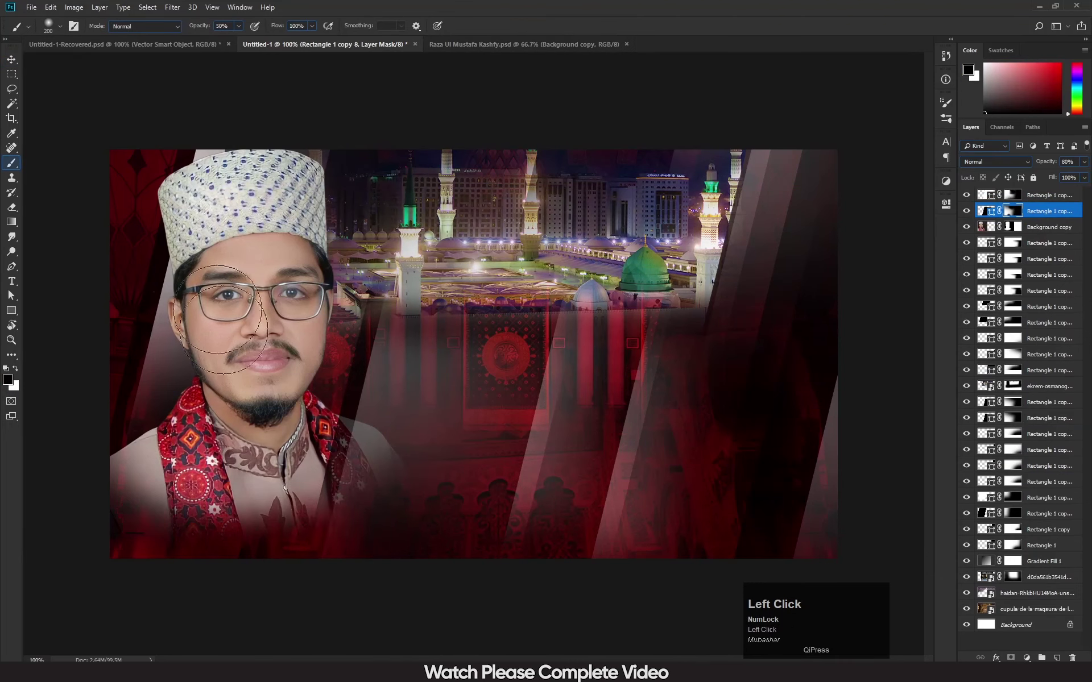
pyautogui.moveTo(1057, 212); pyautogui.dragTo(1062, 240)
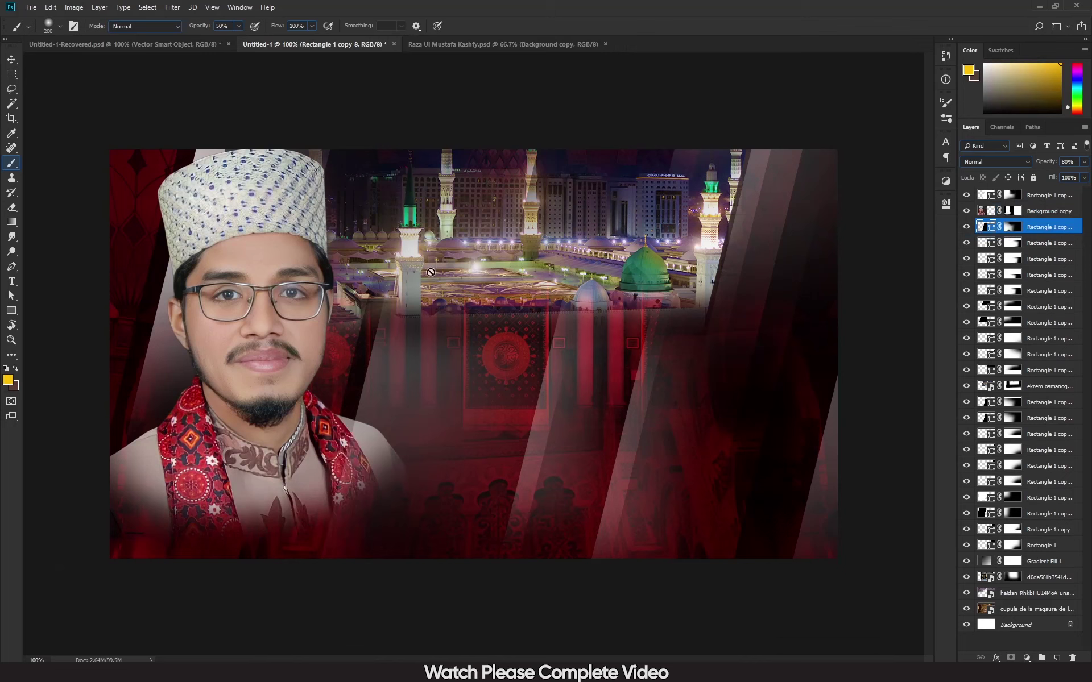
pyautogui.click(10, 60)
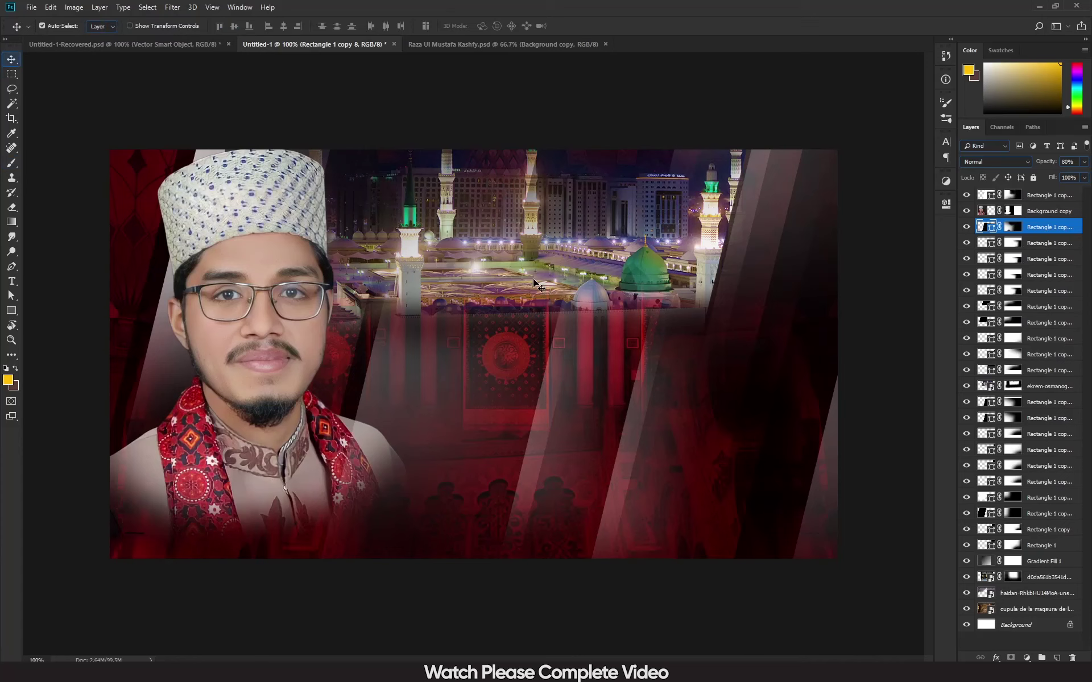
# - Draw a rectangle shape about 145 × 223 px overlapping the banner's upper-right edge
pyautogui.click(11, 310)
pyautogui.moveTo(745, 113); pyautogui.dragTo(828, 240)
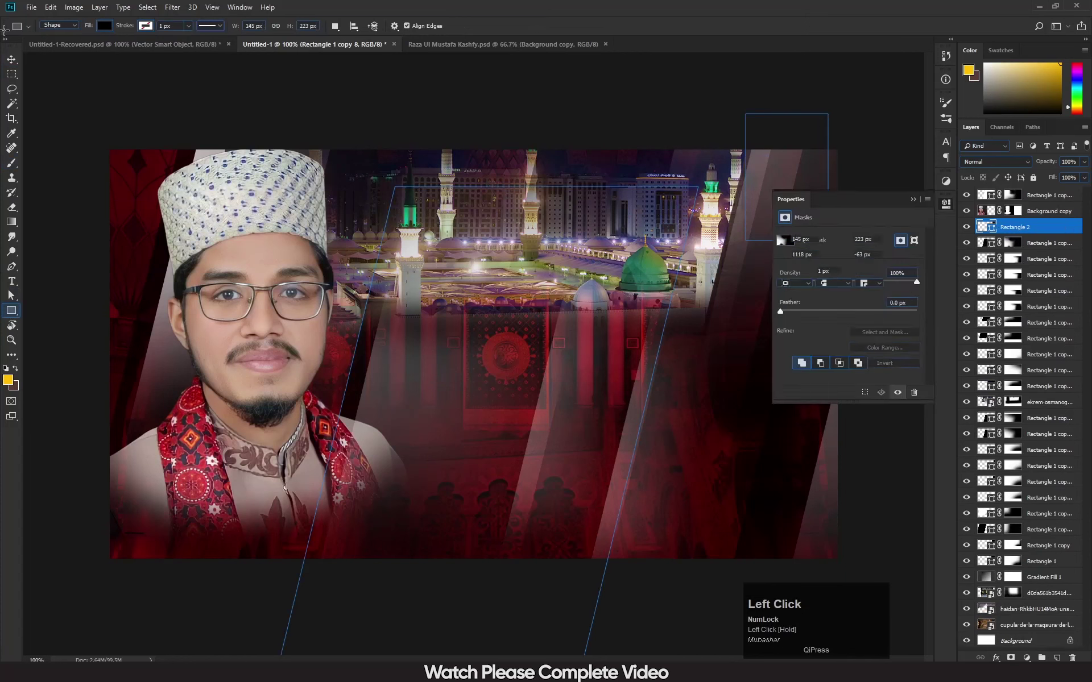
pyautogui.click(13, 64)
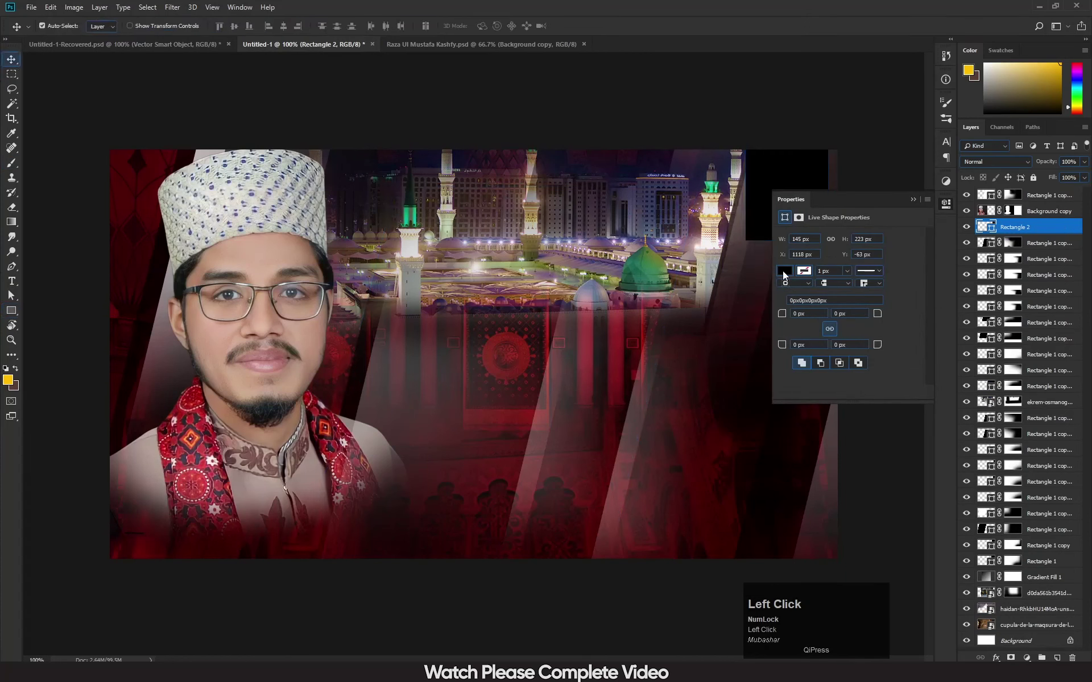
# - Give the new rectangle a linear gradient fill and make the gradient's black end transparent
pyautogui.click(784, 271)
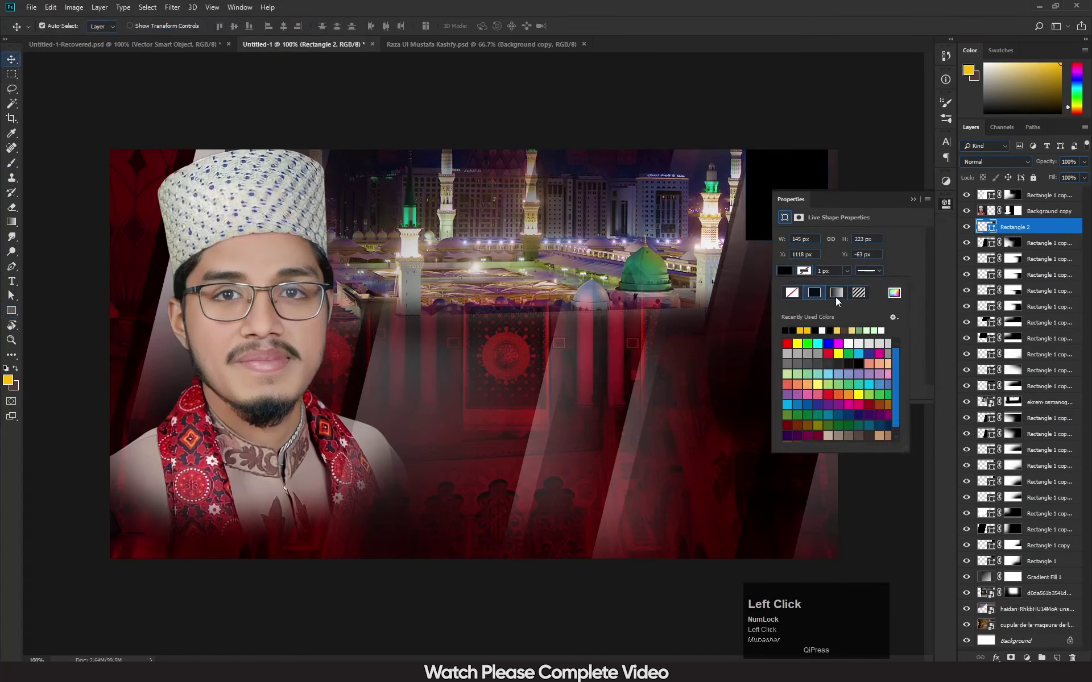
pyautogui.click(836, 296)
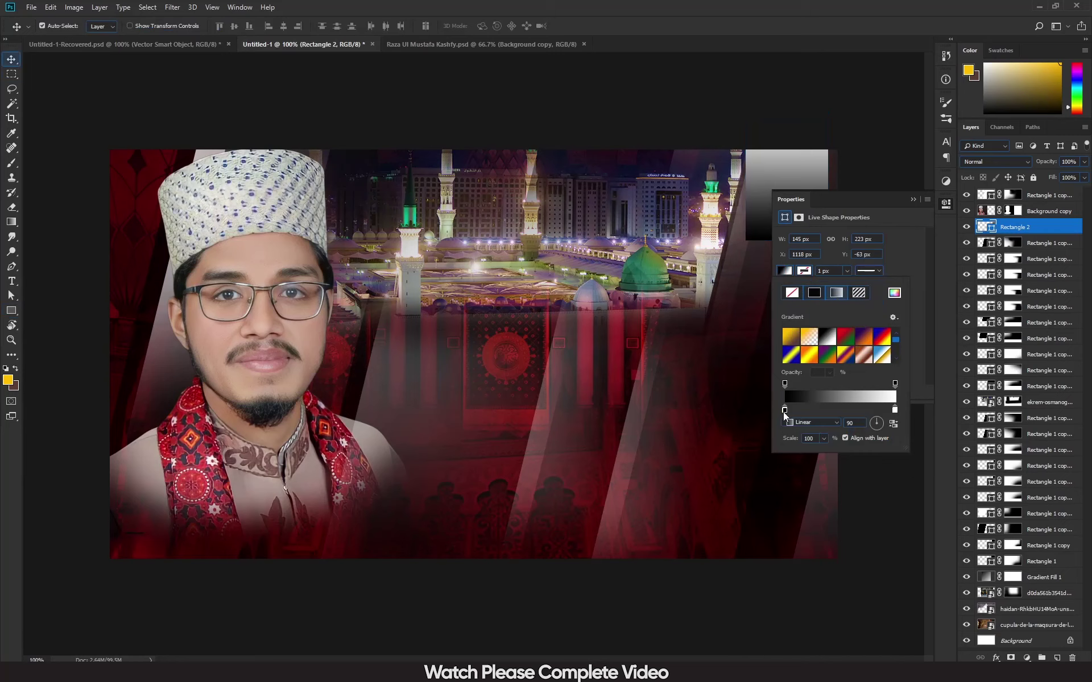
pyautogui.click(785, 383)
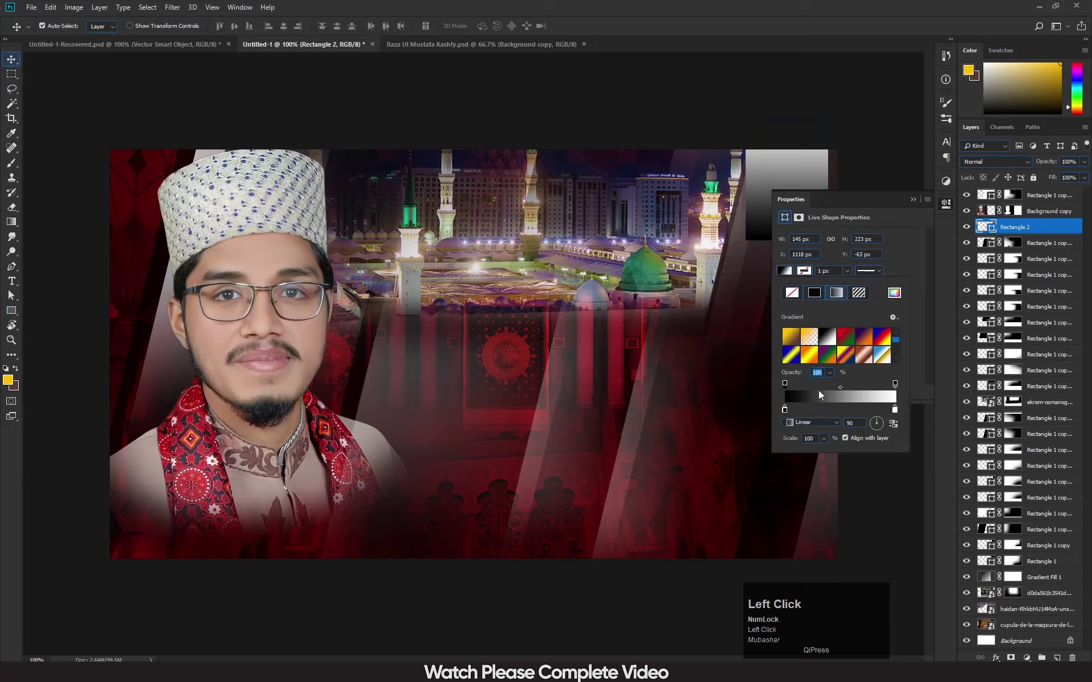
pyautogui.click(831, 373)
pyautogui.moveTo(834, 387); pyautogui.dragTo(730, 398)
# - Change the gradient's white color stop to bright red and slide that stop inward
pyautogui.click(896, 411)
pyautogui.doubleClick(896, 411)
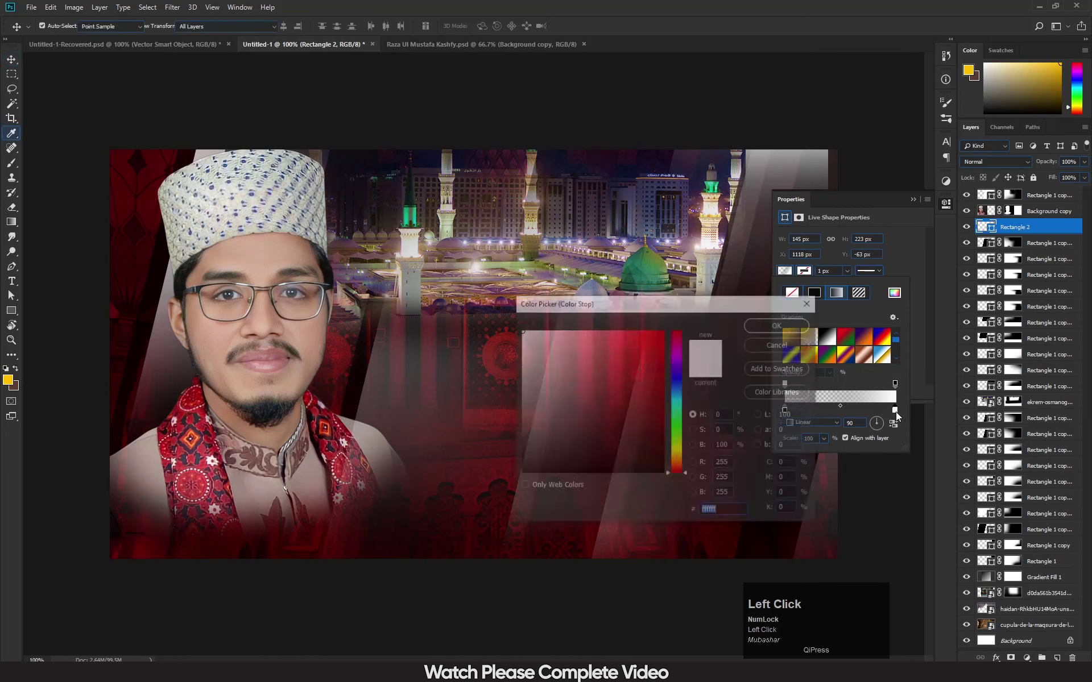
pyautogui.moveTo(632, 385); pyautogui.dragTo(705, 294)
pyautogui.click(778, 324)
pyautogui.moveTo(895, 411); pyautogui.dragTo(864, 419)
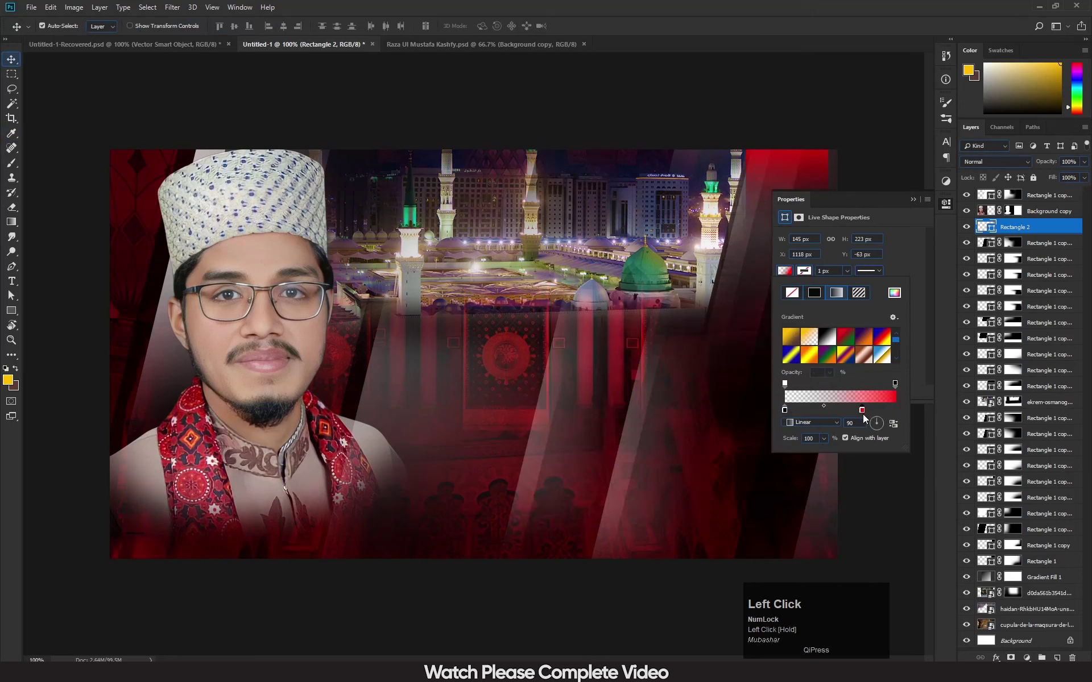
# - Move the Rectangle 2 layer to the top of the layer stack and shift the red gradient rectangle slightly down on the banner
pyautogui.click(908, 206)
pyautogui.click(914, 200)
pyautogui.moveTo(1048, 230); pyautogui.dragTo(1044, 198)
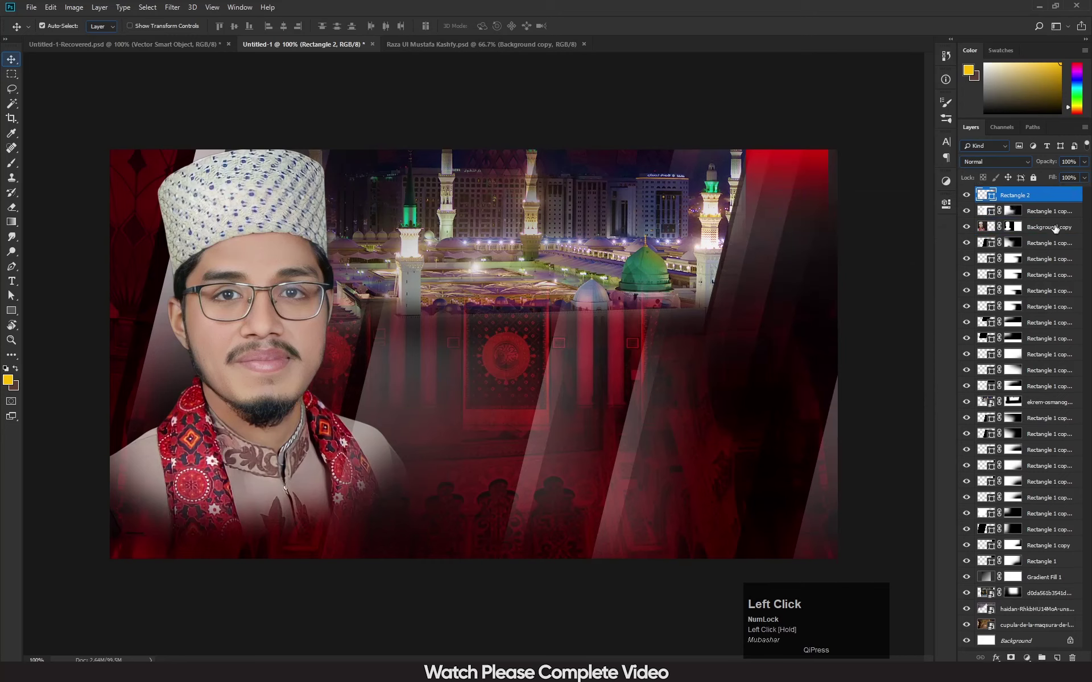
pyautogui.moveTo(766, 170); pyautogui.dragTo(765, 184)
# - Bring the "new", "kalam" and "2022" text layers from Untitled-1-Recovered.psd into the Untitled-1 banner
pyautogui.click(162, 45)
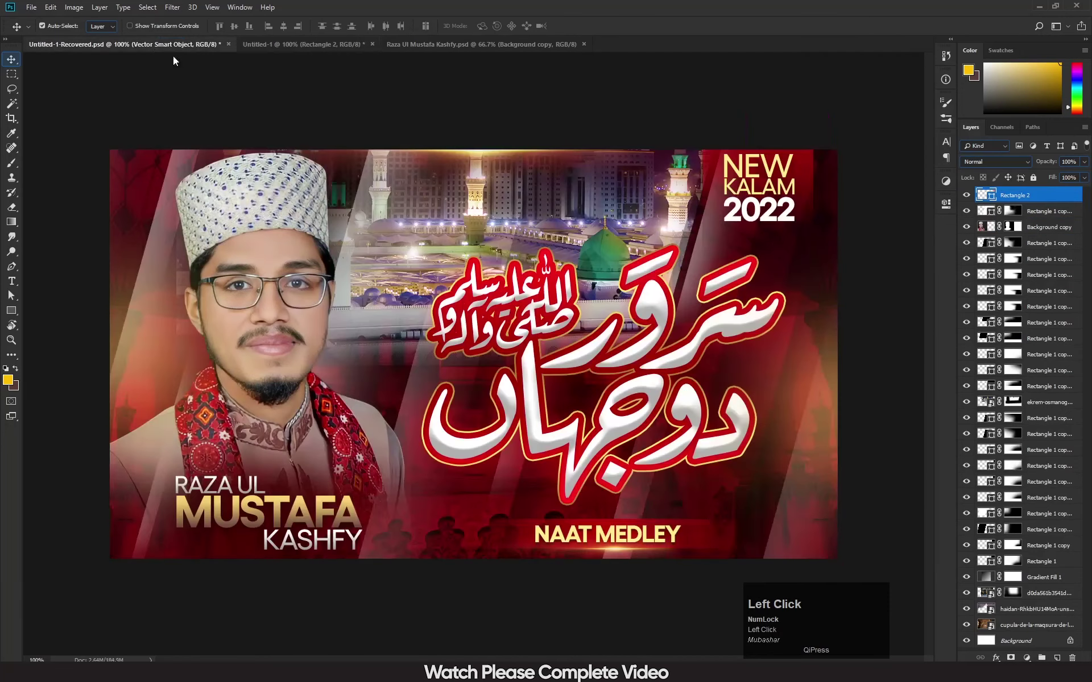
pyautogui.click(746, 220)
pyautogui.keyDown('shift'); pyautogui.click(759, 188); pyautogui.keyUp('shift')
pyautogui.keyDown('shift'); pyautogui.click(757, 167); pyautogui.keyUp('shift')
pyautogui.moveTo(747, 217); pyautogui.dragTo(785, 211)
# - Scale the NEW KALAM 2022 text to about 88.64% and place it inside the red rectangle
pyautogui.hotkey('ctrl', 't')
pyautogui.moveTo(787, 199); pyautogui.dragTo(787, 196)
pyautogui.press('Up')
pyautogui.press('Up')
pyautogui.press('Up')
pyautogui.press('Up')
pyautogui.press('Up')
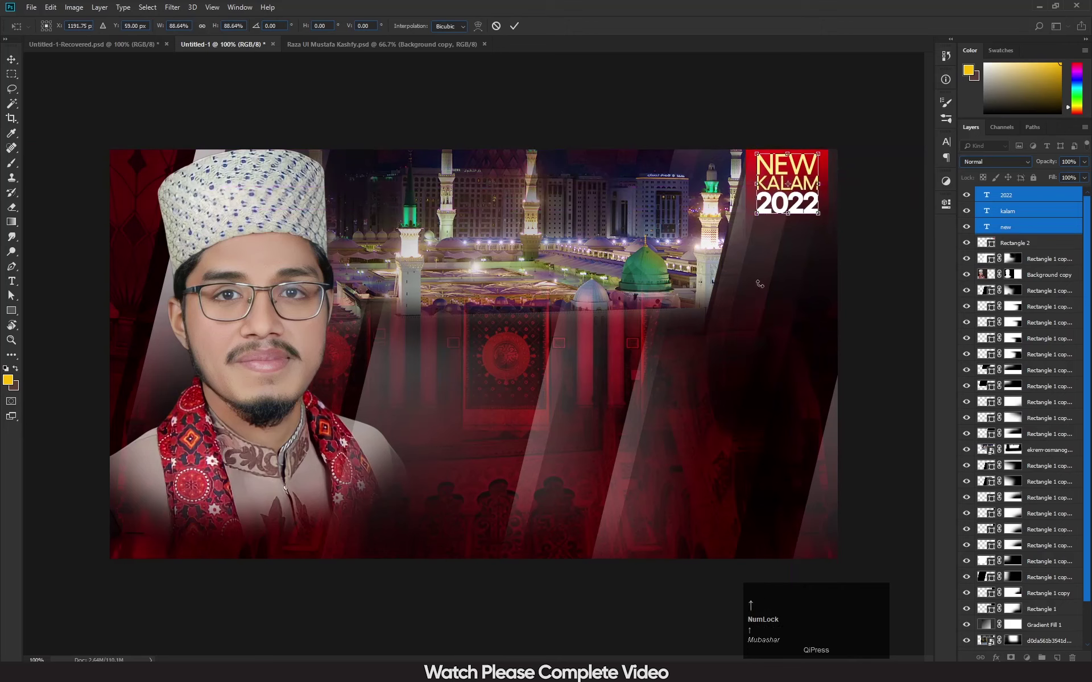
pyautogui.press('Return')
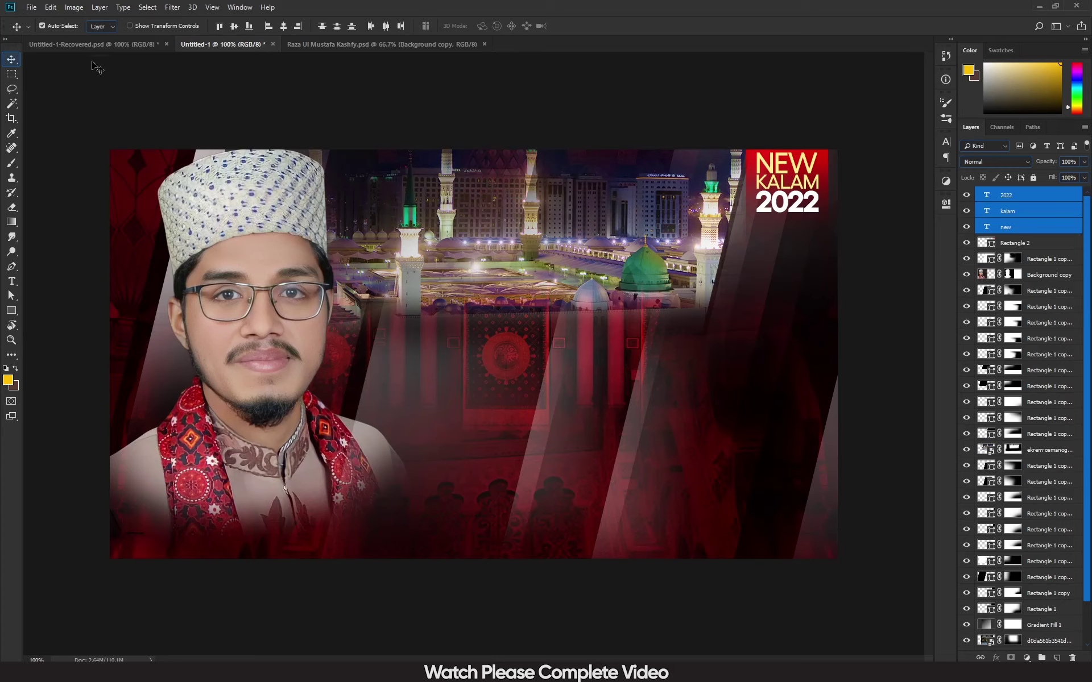
# - Switch to Illustrator and copy the whole Urdu calligraphy artwork from the artboard
pyautogui.click(217, 658)
pyautogui.moveTo(481, 174); pyautogui.dragTo(722, 394)
pyautogui.hotkey('ctrl', 'c')
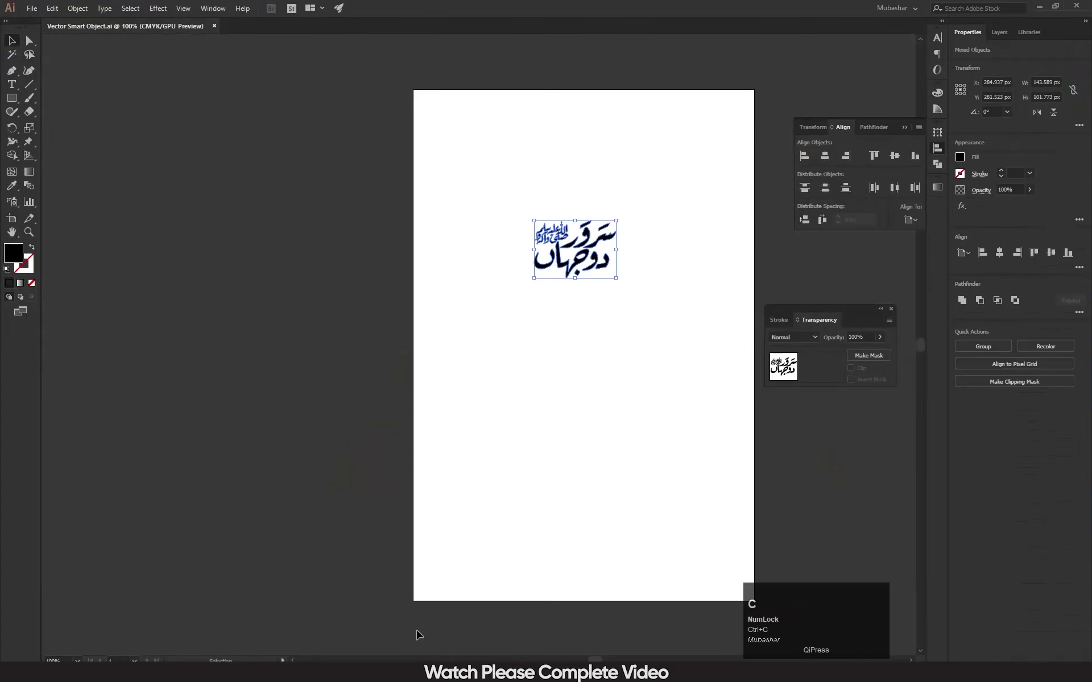
# - Return to Photoshop and paste the copied calligraphy into the banner as a Smart Object above all other layers
pyautogui.click(228, 670)
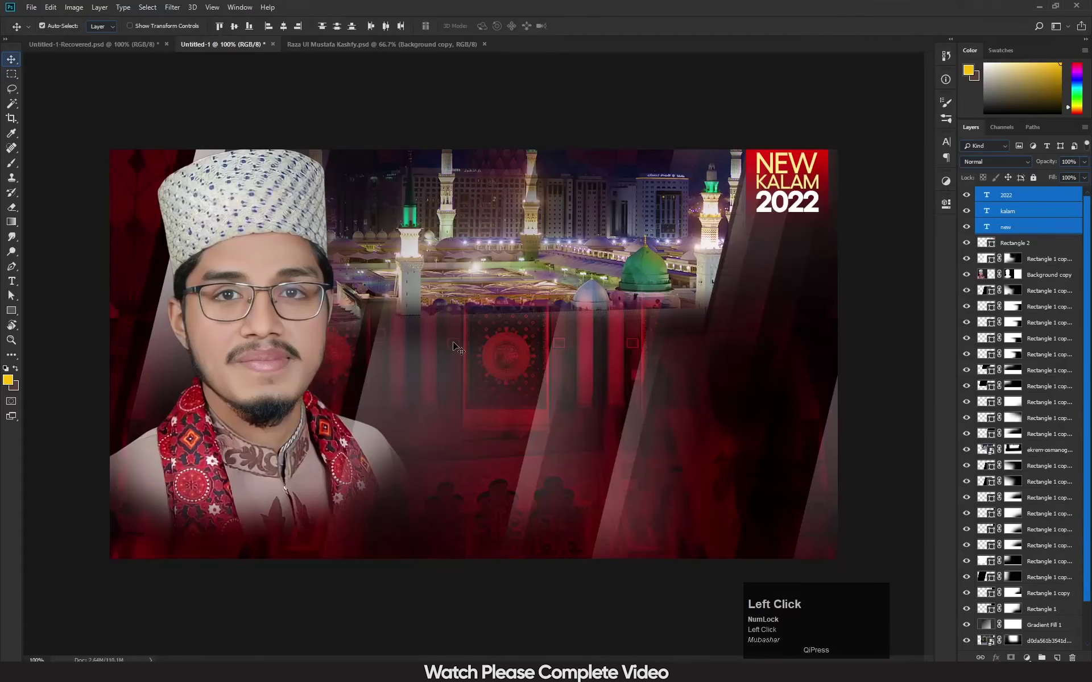
pyautogui.keyDown('ctrl'); pyautogui.click(647, 278); pyautogui.keyUp('ctrl')
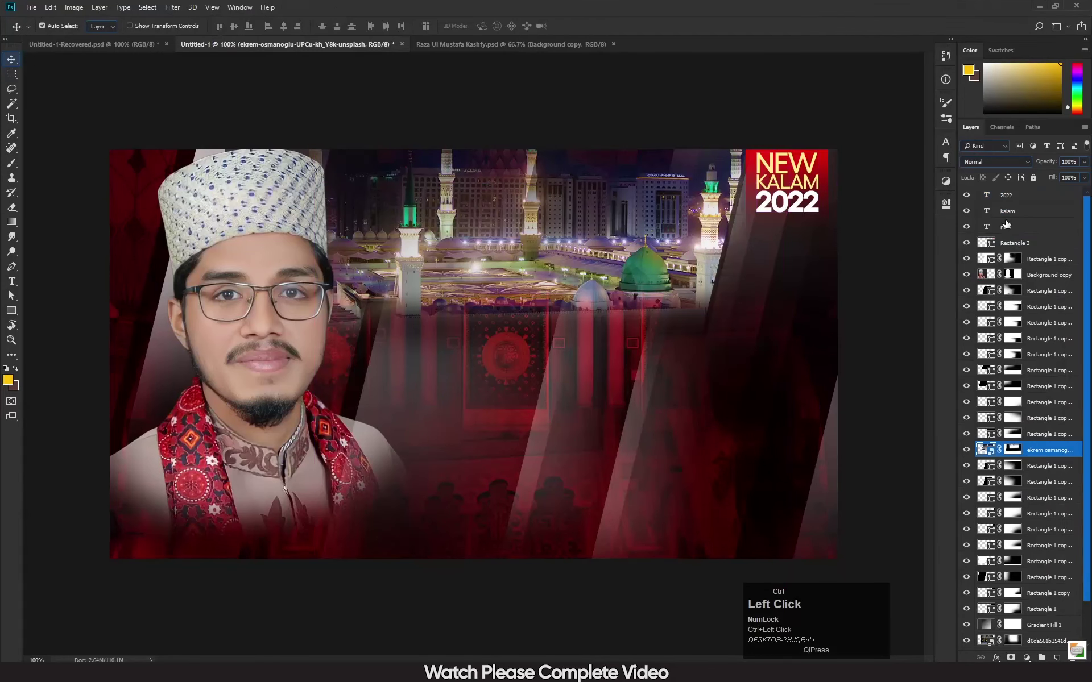
pyautogui.click(897, 216)
pyautogui.hotkey('ctrl', 'v')
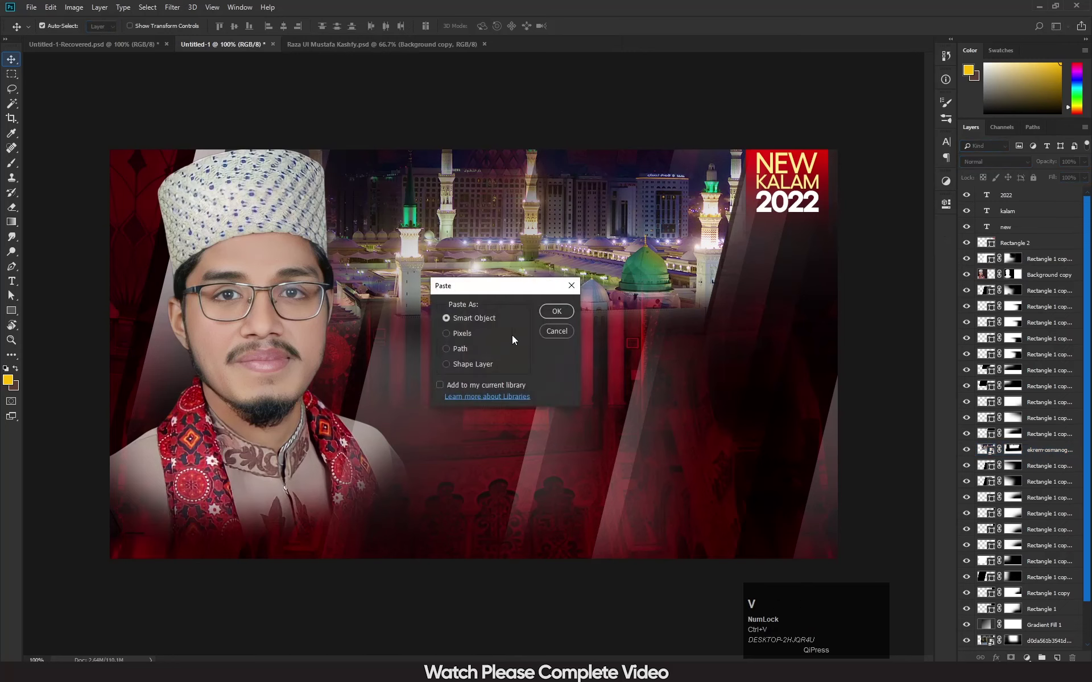
pyautogui.click(544, 314)
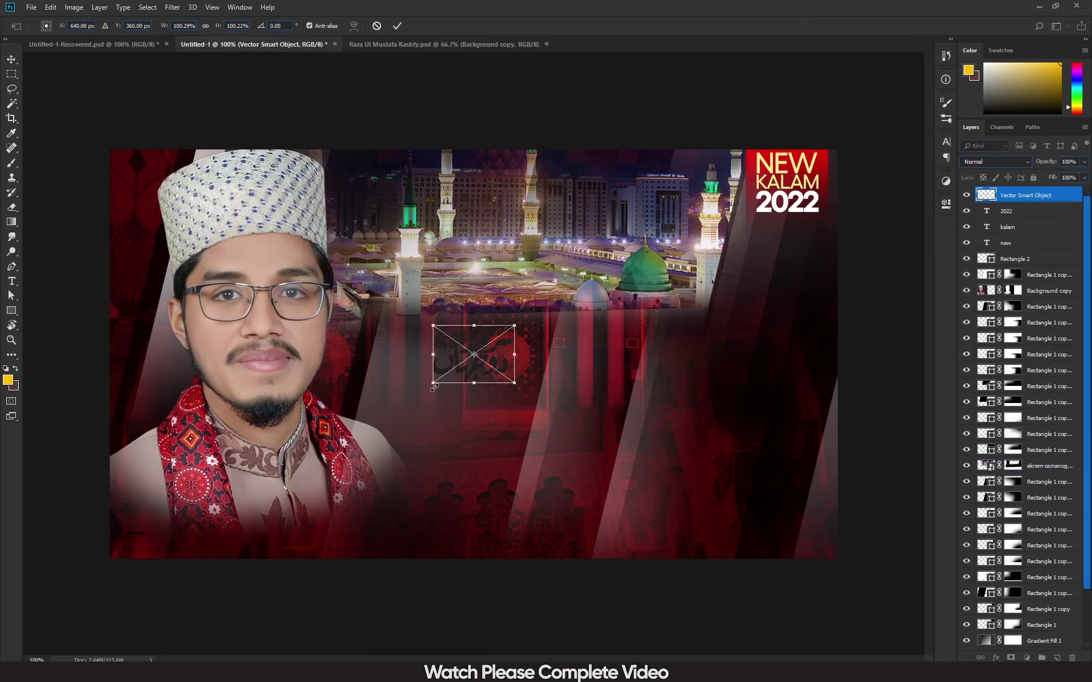
# - Enlarge the pasted calligraphy to about 472% and position it across the banner's right half
pyautogui.moveTo(433, 383); pyautogui.dragTo(225, 529)
pyautogui.moveTo(498, 321); pyautogui.dragTo(598, 370)
pyautogui.moveTo(817, 230); pyautogui.dragTo(802, 313)
pyautogui.moveTo(666, 425); pyautogui.dragTo(732, 403)
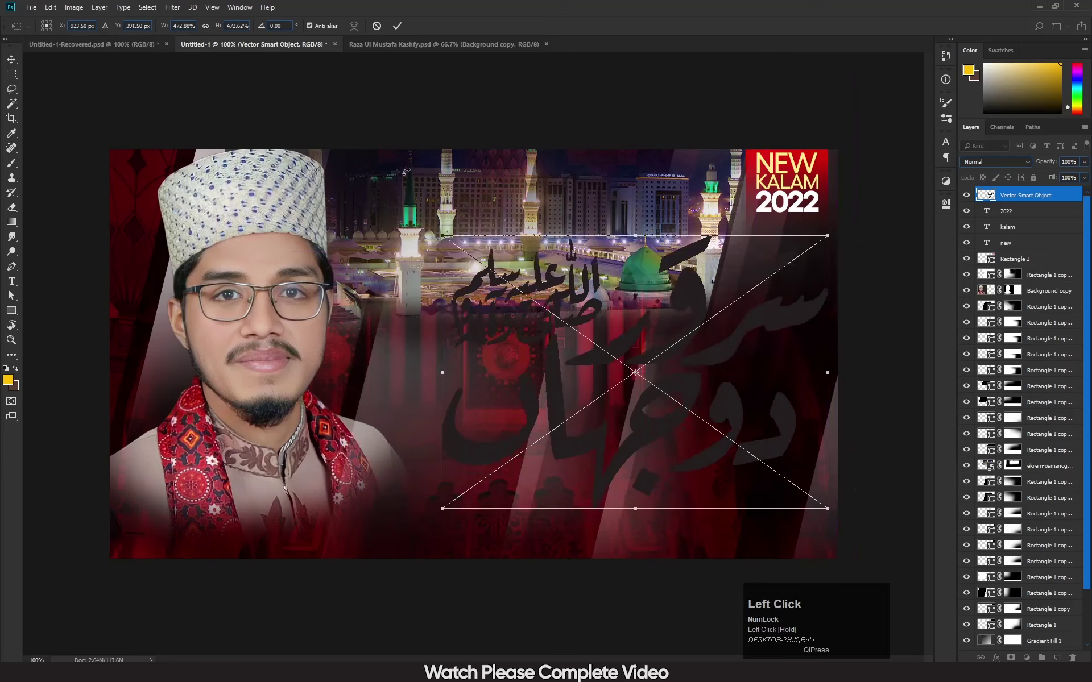
pyautogui.press('Return')
# - Undo the accidental stripe move and shift the masked mosque photo layer slightly left and up
pyautogui.moveTo(399, 208); pyautogui.dragTo(404, 207)
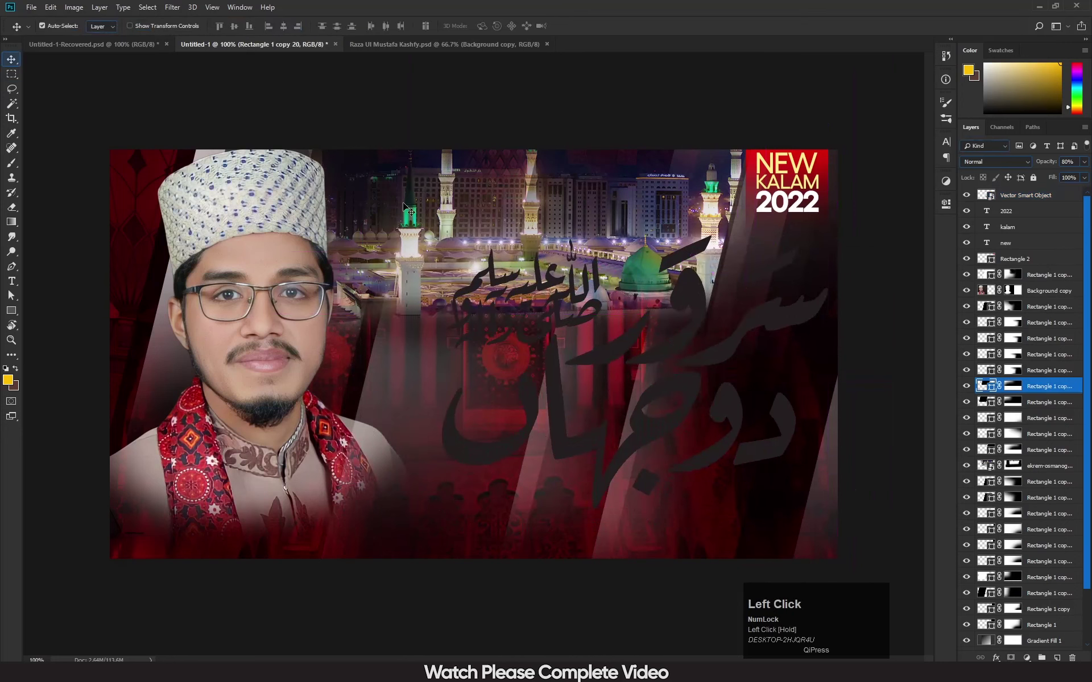
pyautogui.hotkey('ctrl', 'z')
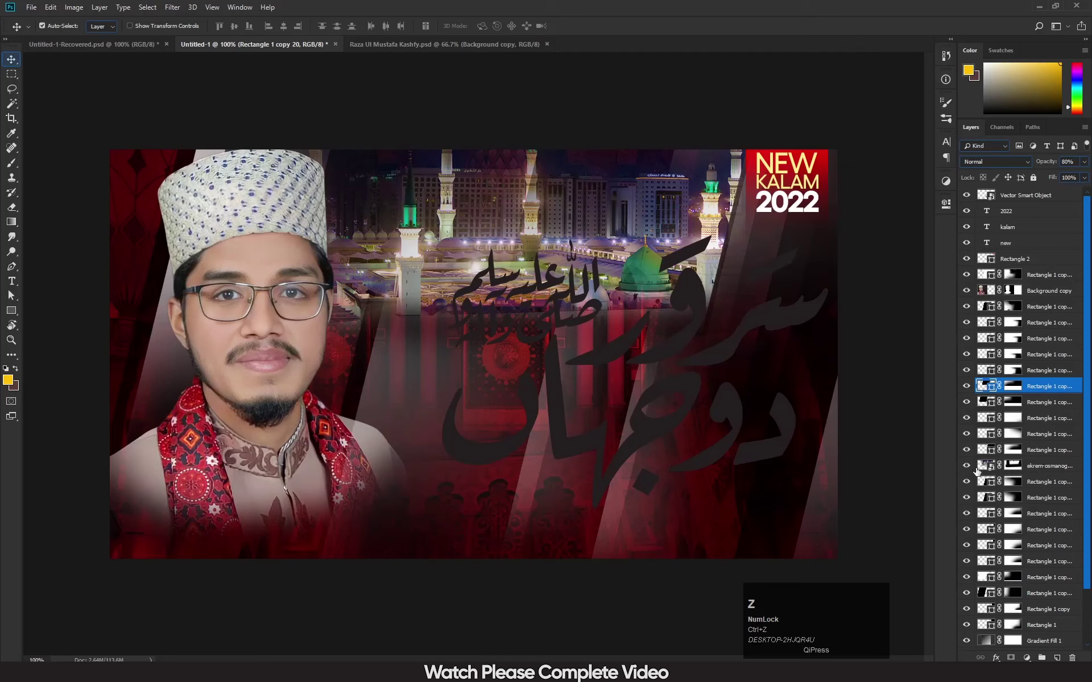
pyautogui.click(982, 466)
pyautogui.hotkey('ctrl', 't')
pyautogui.moveTo(498, 321); pyautogui.dragTo(460, 316)
pyautogui.press('Return')
# - Move the calligraphy slightly left and down on the banner
pyautogui.click(646, 442)
pyautogui.moveTo(648, 442); pyautogui.dragTo(636, 445)
pyautogui.press('Down')
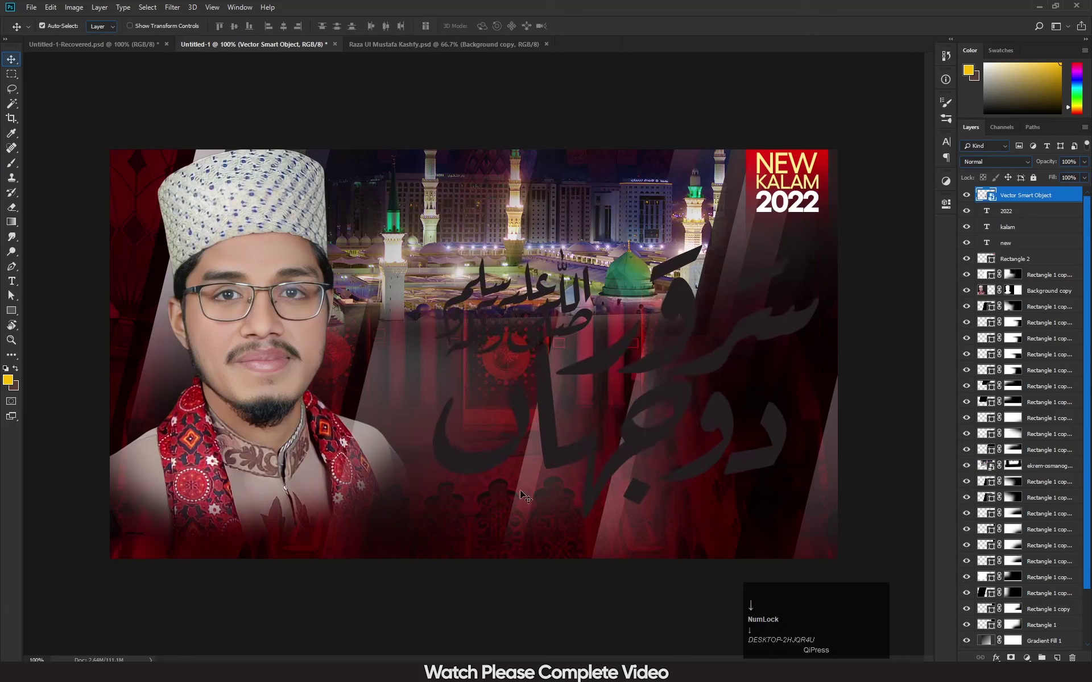
# - Enlarge the calligraphy to about 493% and nudge it until its center sits at about X 899 px, Y 409.5 px
pyautogui.hotkey('ctrl', 't')
pyautogui.moveTo(430, 530); pyautogui.dragTo(422, 526)
pyautogui.press('Left')
pyautogui.press('Left')
pyautogui.press('Left')
pyautogui.press('Left')
pyautogui.press('Left')
pyautogui.press('Left')
pyautogui.press('Left')
pyautogui.press('Down')
pyautogui.press('Down')
pyautogui.press('Down')
pyautogui.press('Down')
pyautogui.press('Right')
pyautogui.press('Right')
pyautogui.press('Right')
pyautogui.press('Right')
pyautogui.press('Right')
pyautogui.press('Right')
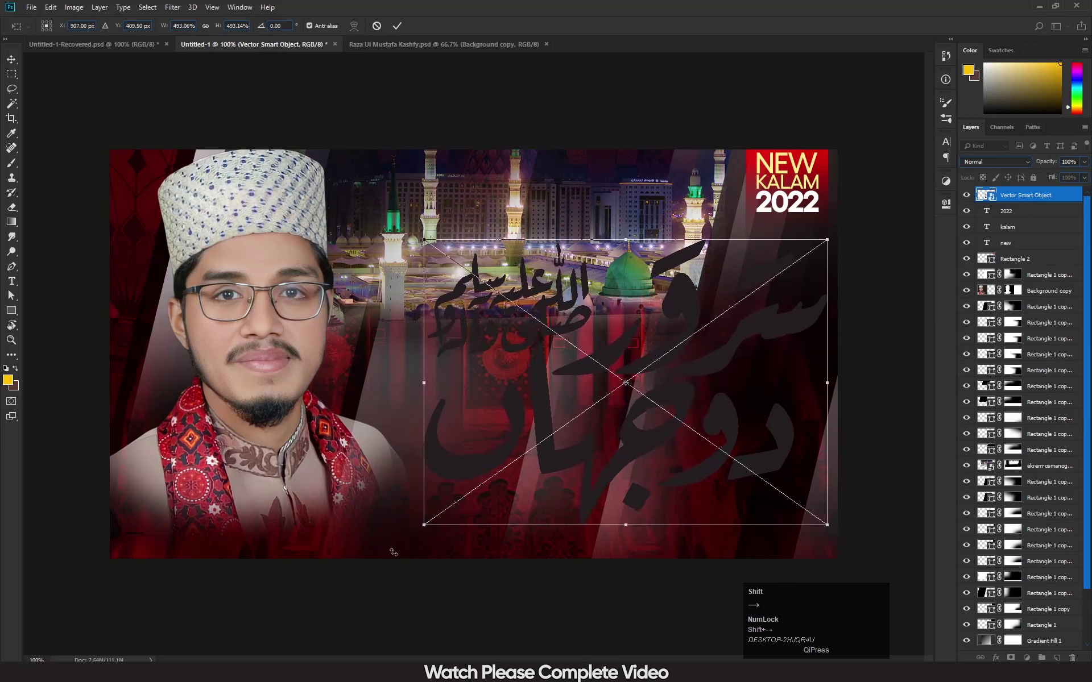
pyautogui.press('Left')
pyautogui.press('Left')
pyautogui.press('Left')
pyautogui.press('Left')
pyautogui.press('Left')
pyautogui.press('Left')
pyautogui.press('Left')
pyautogui.press('Left')
pyautogui.press('Return')
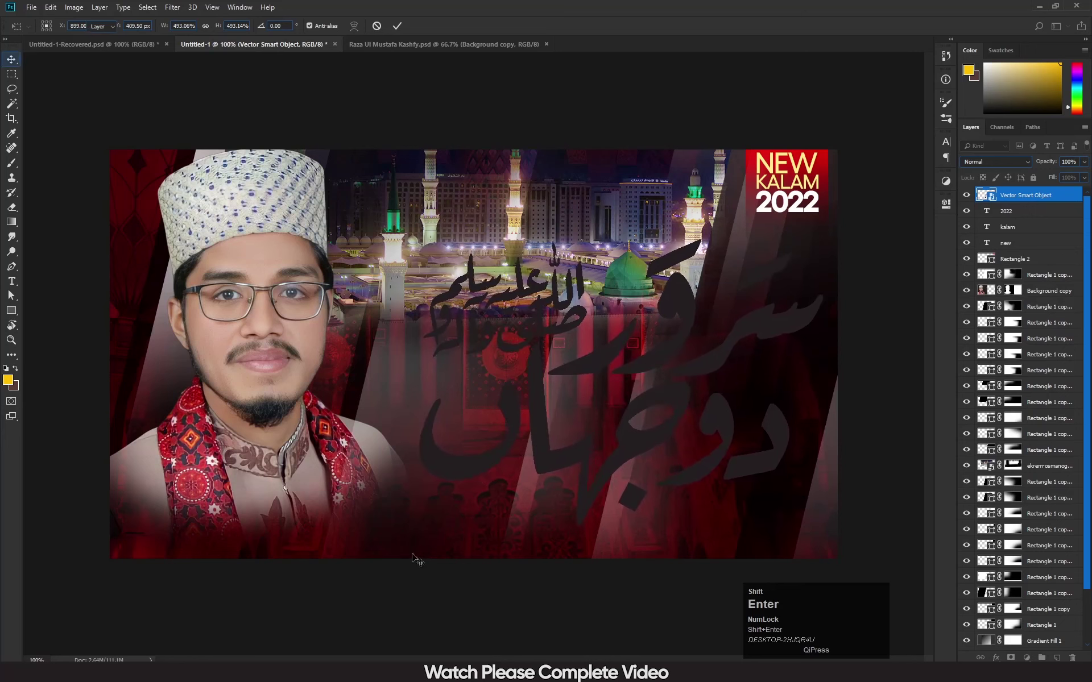
# - Add a white Color Overlay and a Bevel & Emboss effect to the calligraphy's Vector Smart Object layer
pyautogui.doubleClick(1067, 195)
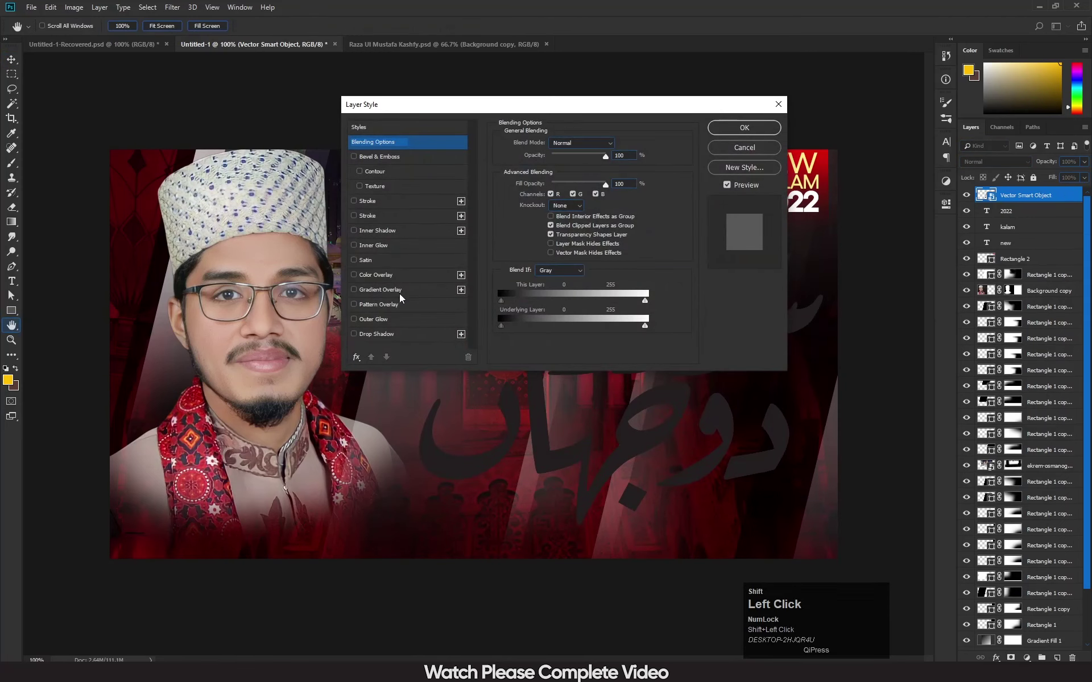
pyautogui.click(389, 276)
pyautogui.moveTo(551, 117)
pyautogui.mouseDown()
pyautogui.moveTo(511, 251)
pyautogui.moveTo(390, 240)
pyautogui.moveTo(190, 246)
pyautogui.mouseUp()
pyautogui.click(405, 285)
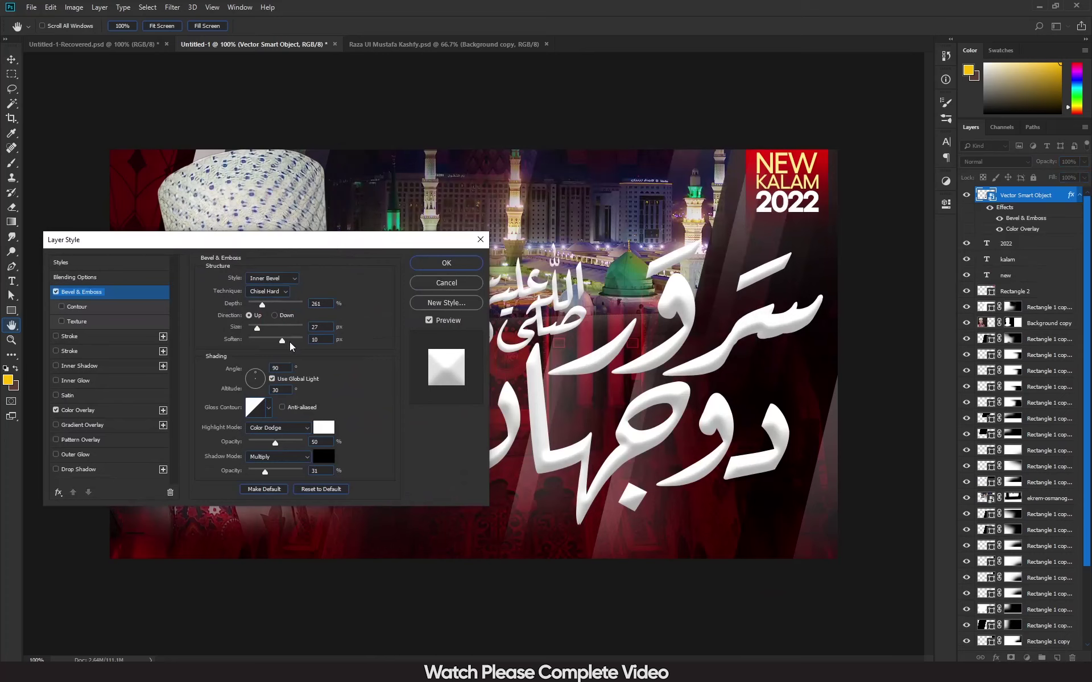
# - Reset the bevel to its defaults, then use the Chisel Hard technique with size 18 px and soften 7 px
pyautogui.click(321, 489)
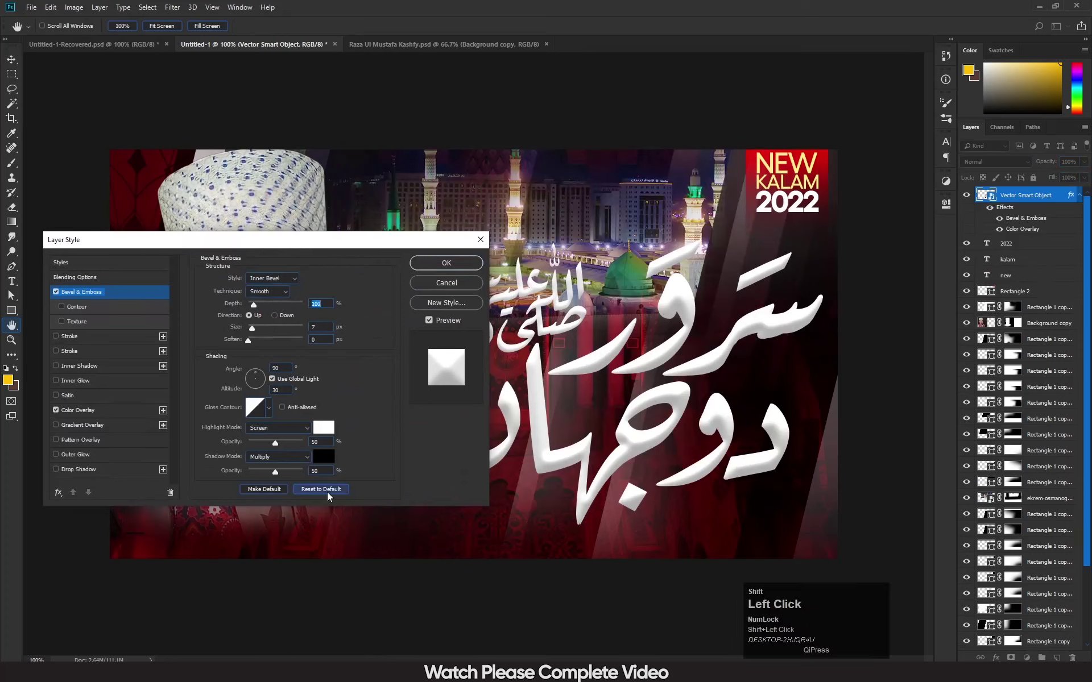
pyautogui.click(269, 292)
pyautogui.click(265, 308)
pyautogui.moveTo(294, 239); pyautogui.dragTo(295, 211)
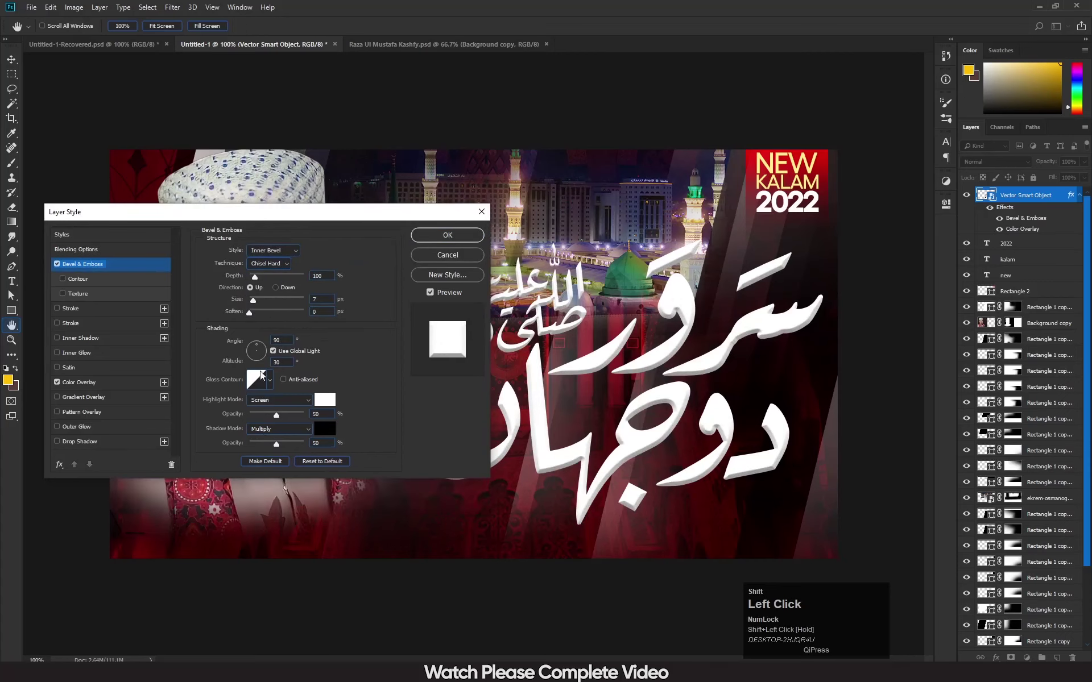
pyautogui.moveTo(251, 305); pyautogui.dragTo(258, 303)
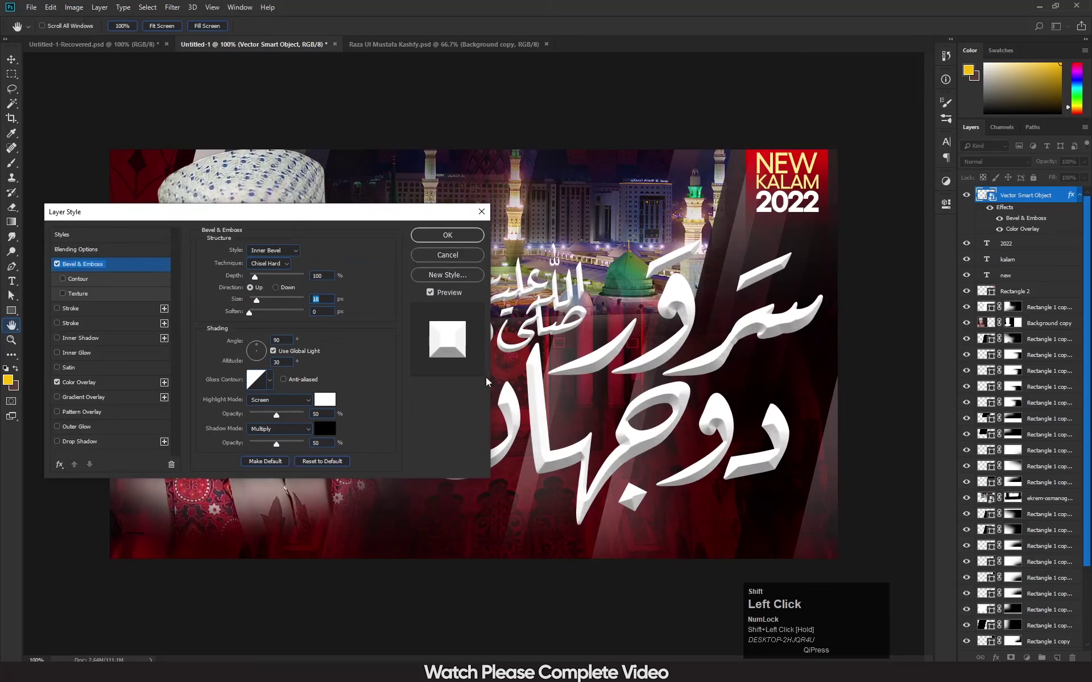
pyautogui.moveTo(251, 313)
pyautogui.mouseDown()
pyautogui.moveTo(291, 316)
pyautogui.moveTo(271, 312)
pyautogui.mouseUp()
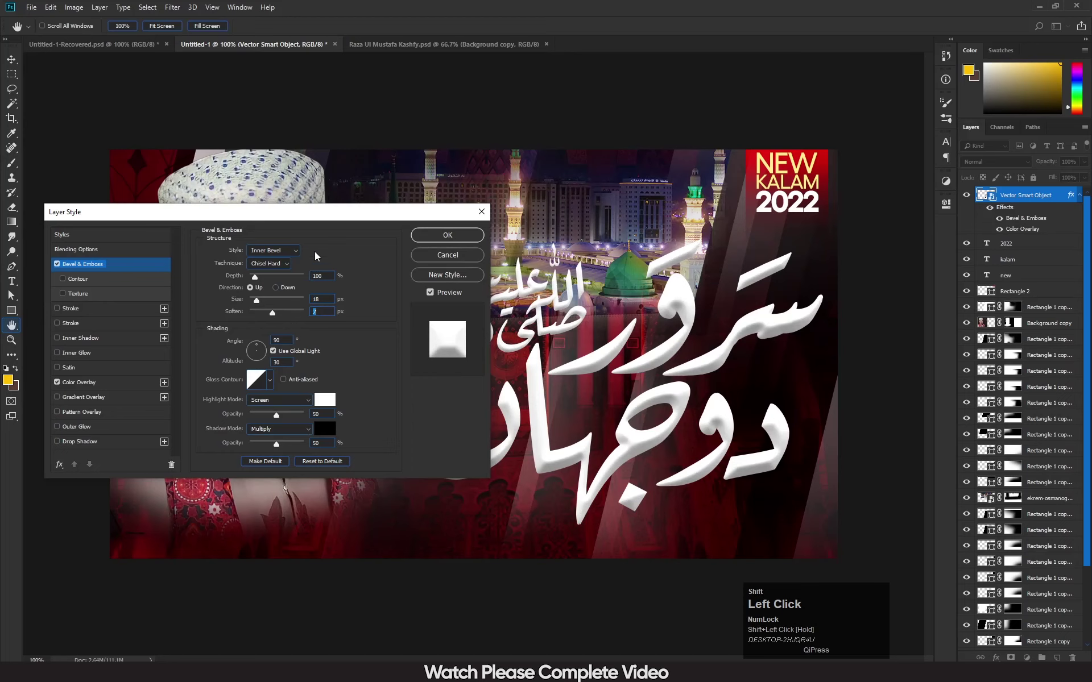
# - Try Color Dodge as the bevel's highlight mode and set it back to Screen
pyautogui.moveTo(296, 219); pyautogui.dragTo(417, 218)
pyautogui.click(392, 399)
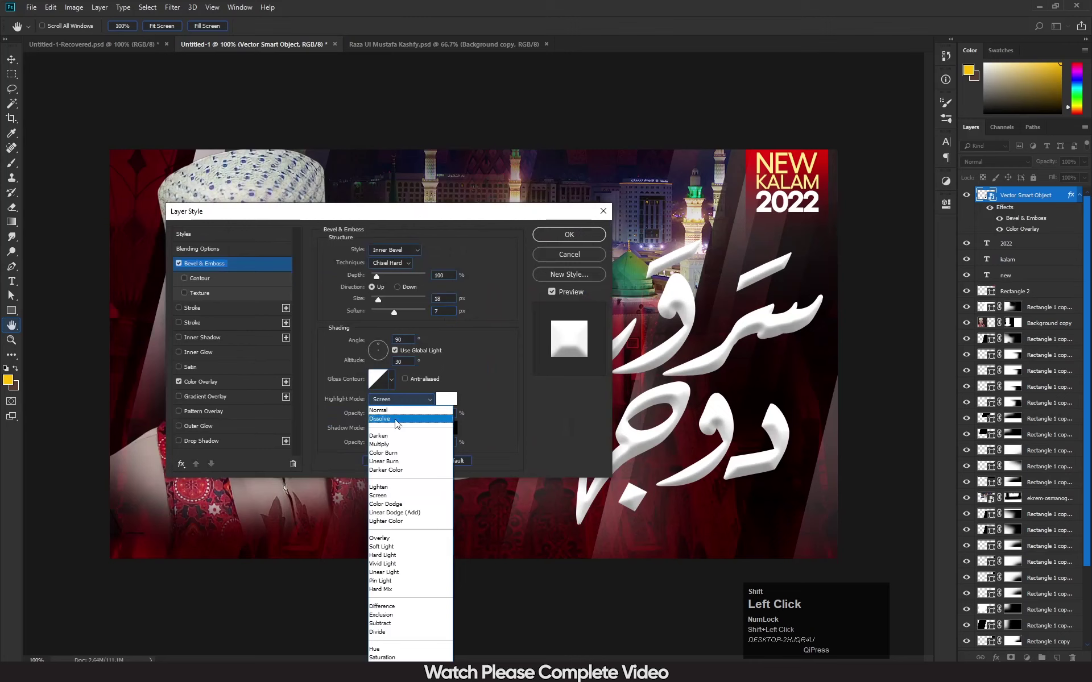
pyautogui.click(394, 504)
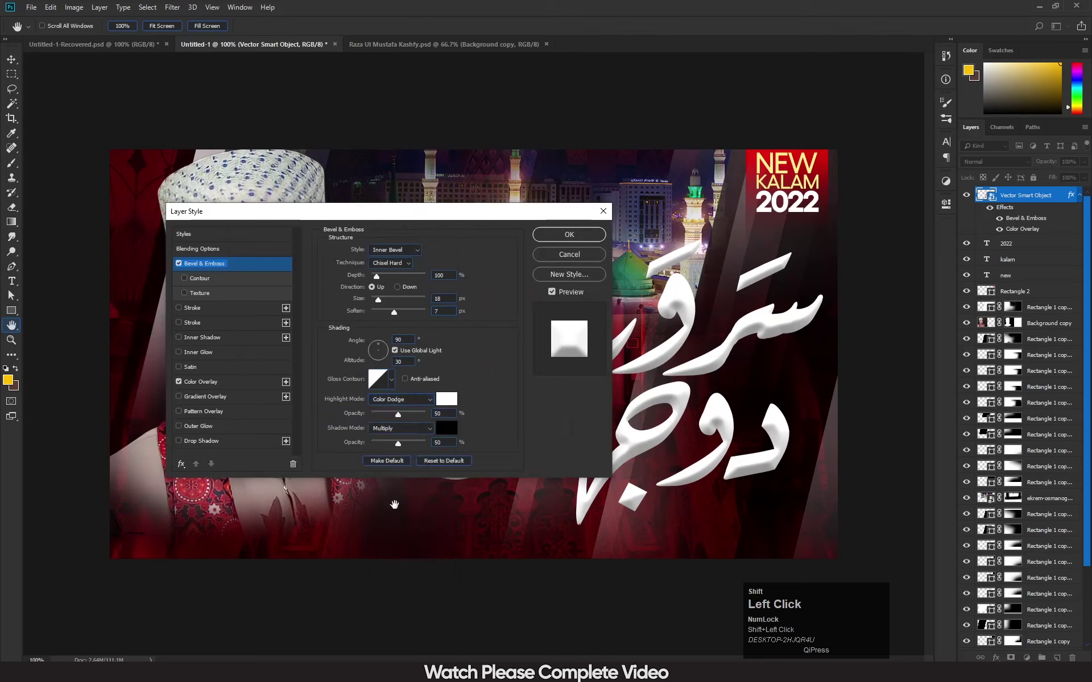
pyautogui.click(407, 400)
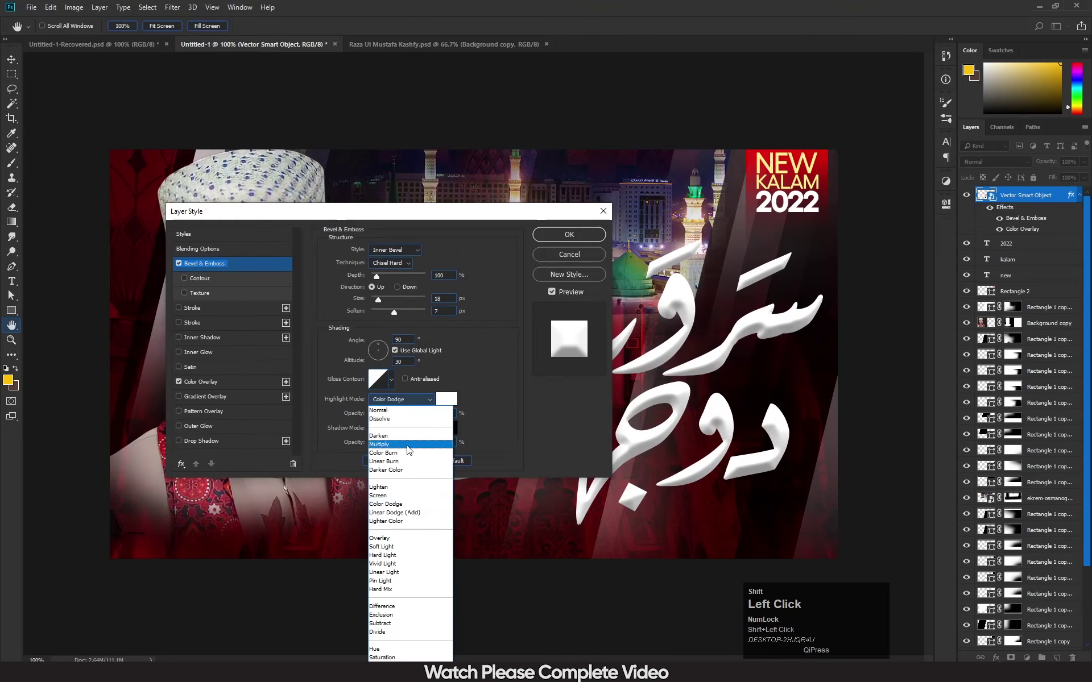
pyautogui.click(418, 495)
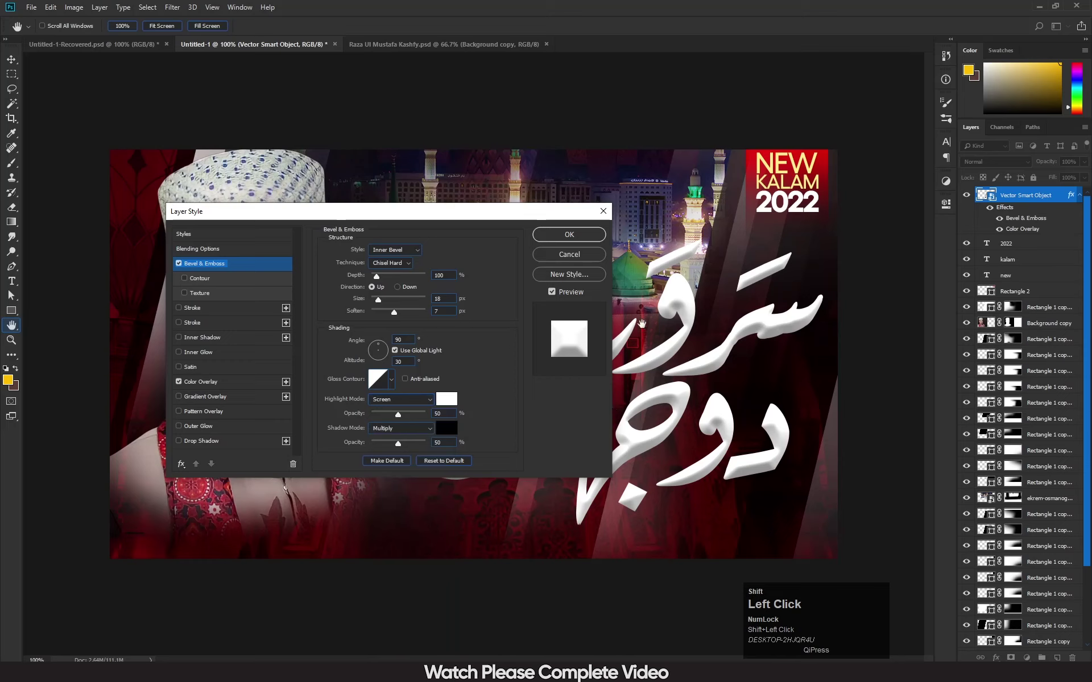
# - Set the bevel's highlight opacity to 70% and its shadow opacity to 50%
pyautogui.moveTo(398, 414); pyautogui.dragTo(420, 416)
pyautogui.moveTo(399, 441)
pyautogui.mouseDown()
pyautogui.moveTo(412, 442)
pyautogui.moveTo(399, 444)
pyautogui.mouseUp()
pyautogui.write('50')
pyautogui.moveTo(387, 211); pyautogui.dragTo(468, 233)
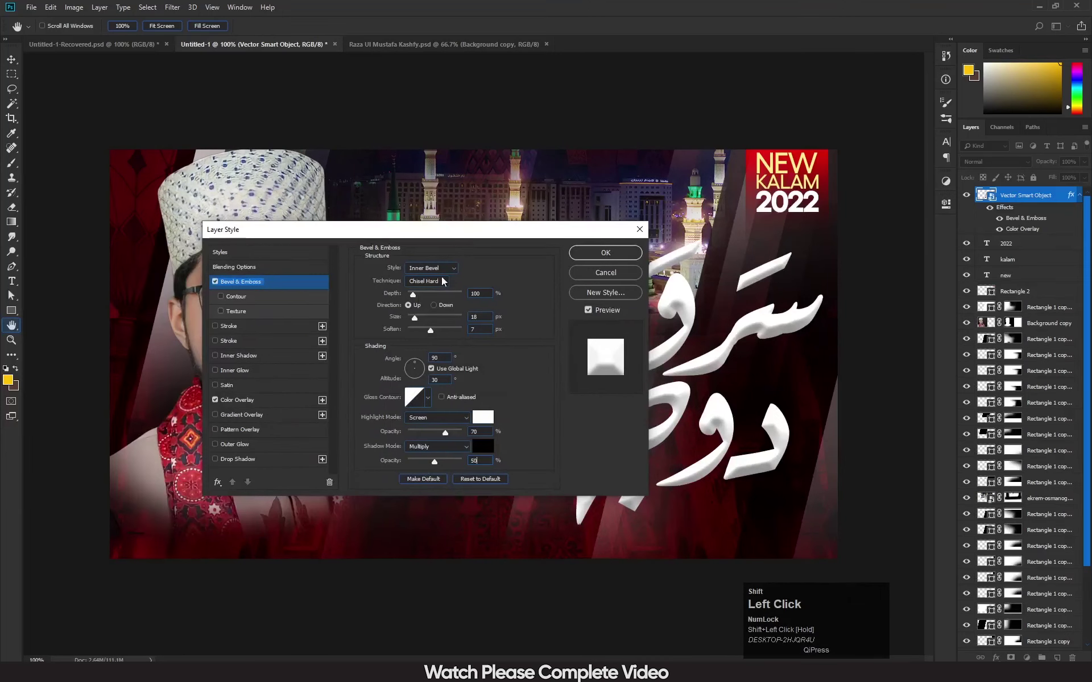
# - Enable the existing red and gold gradient strokes on the calligraphy and delete both of them
pyautogui.click(251, 329)
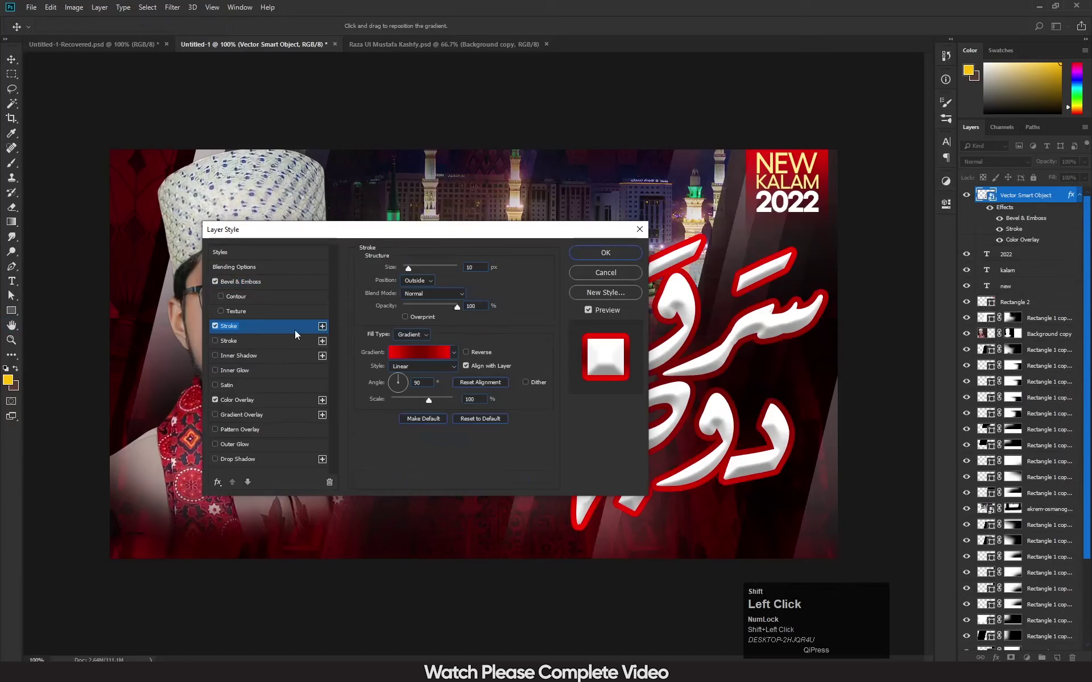
pyautogui.click(270, 339)
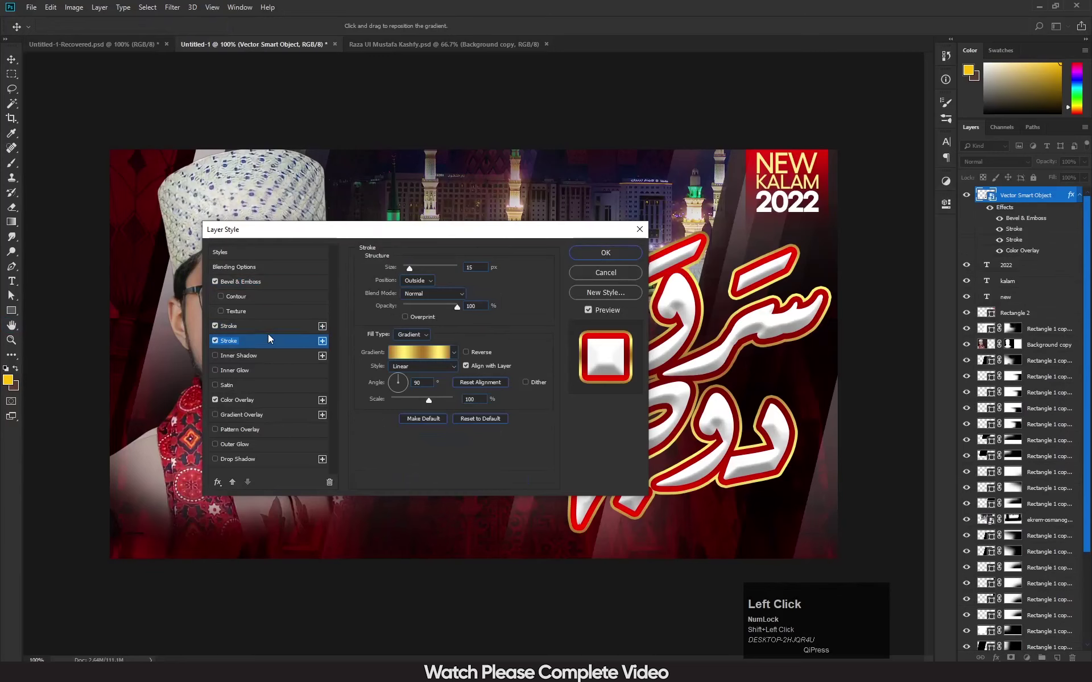
pyautogui.click(268, 327)
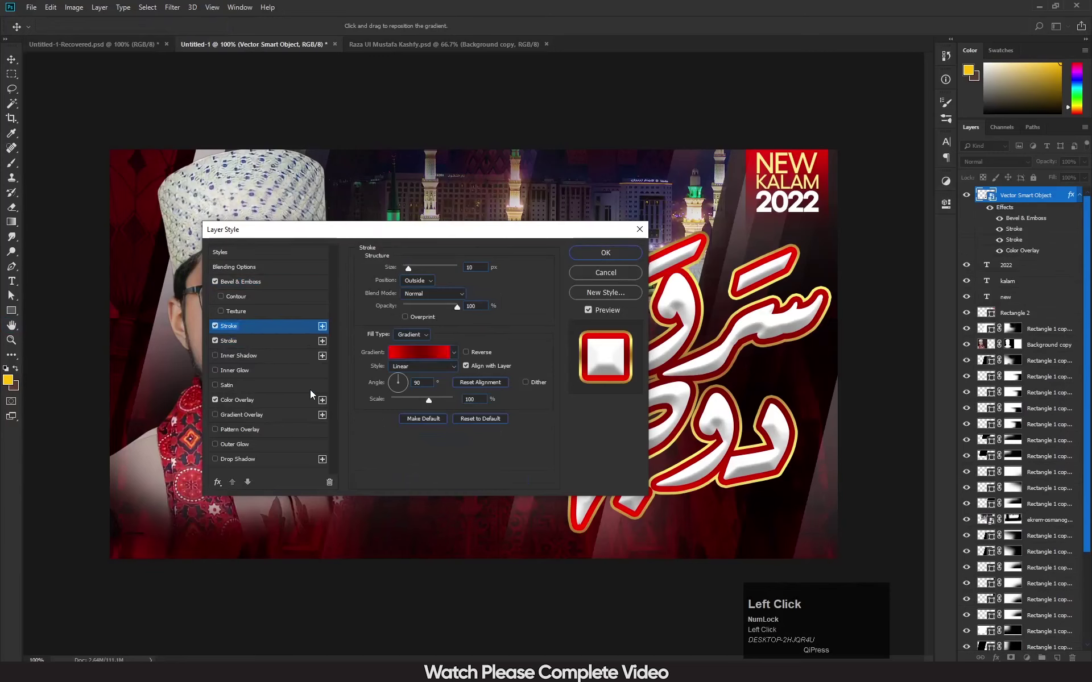
pyautogui.click(329, 482)
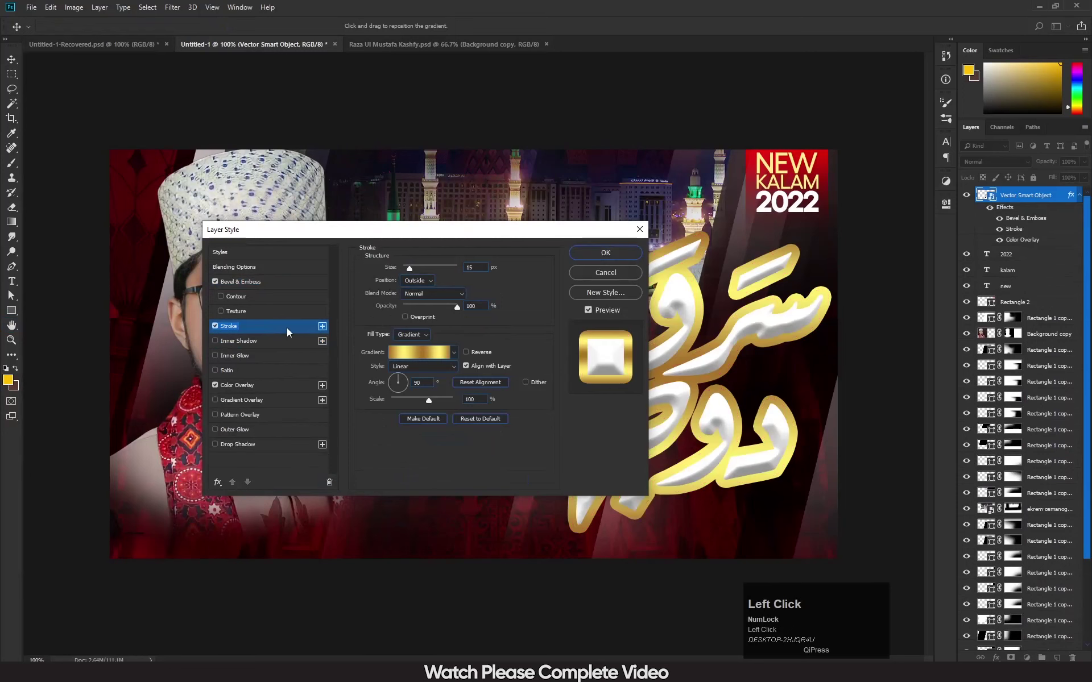
pyautogui.click(329, 482)
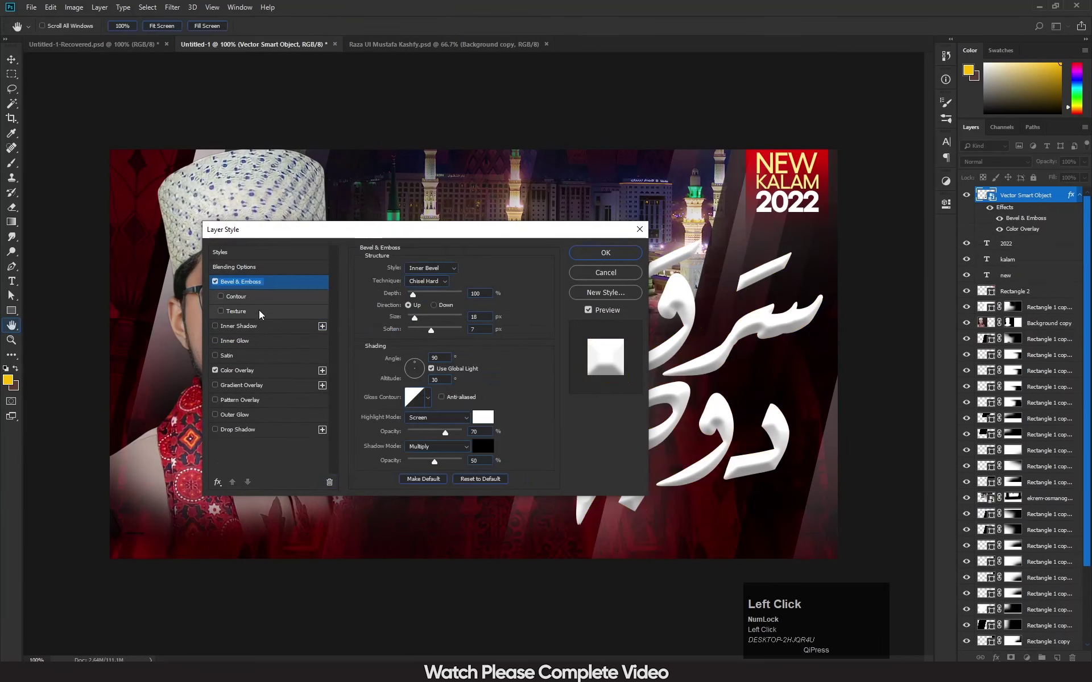
# - Add a new Stroke effect to the calligraphy and set its fill type to Gradient
pyautogui.click(218, 483)
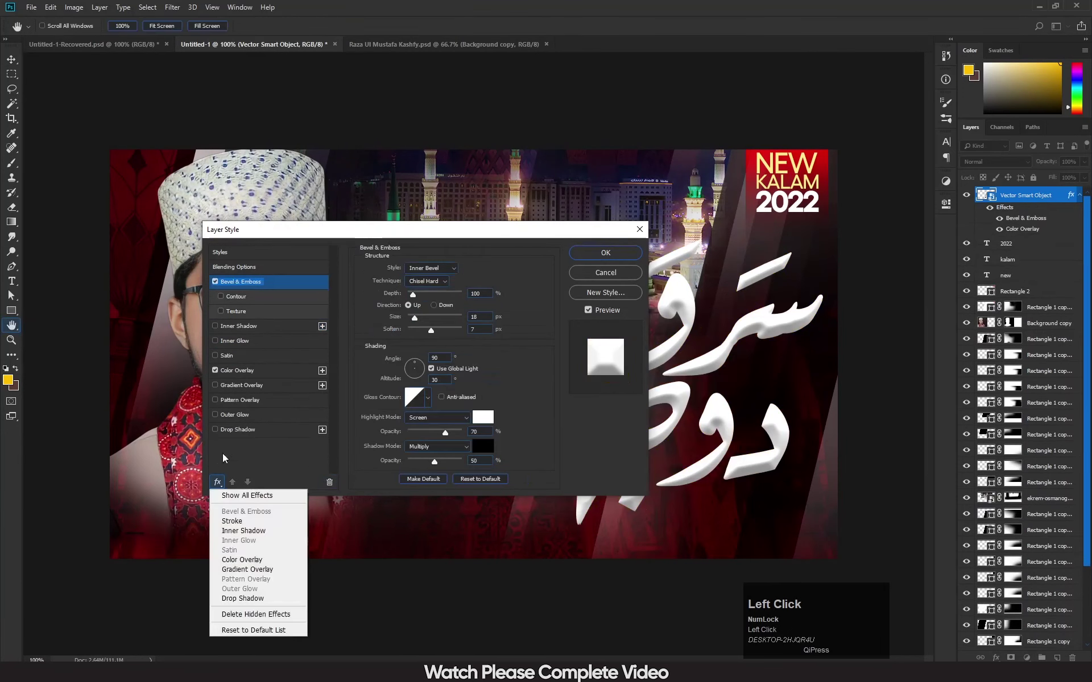
pyautogui.click(258, 521)
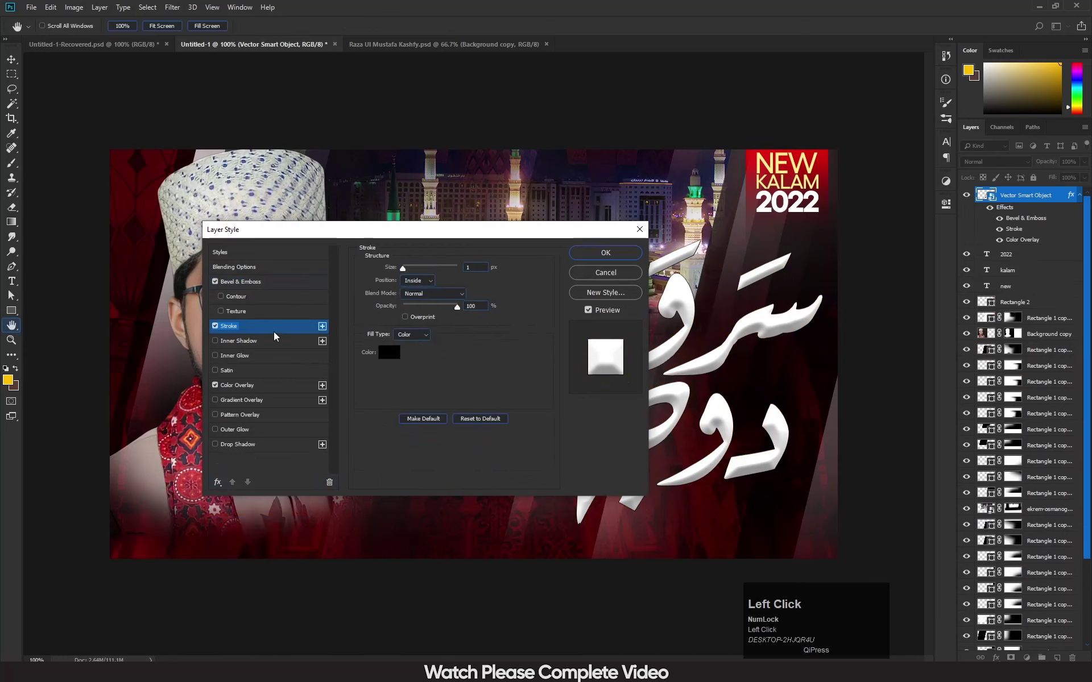
pyautogui.click(423, 338)
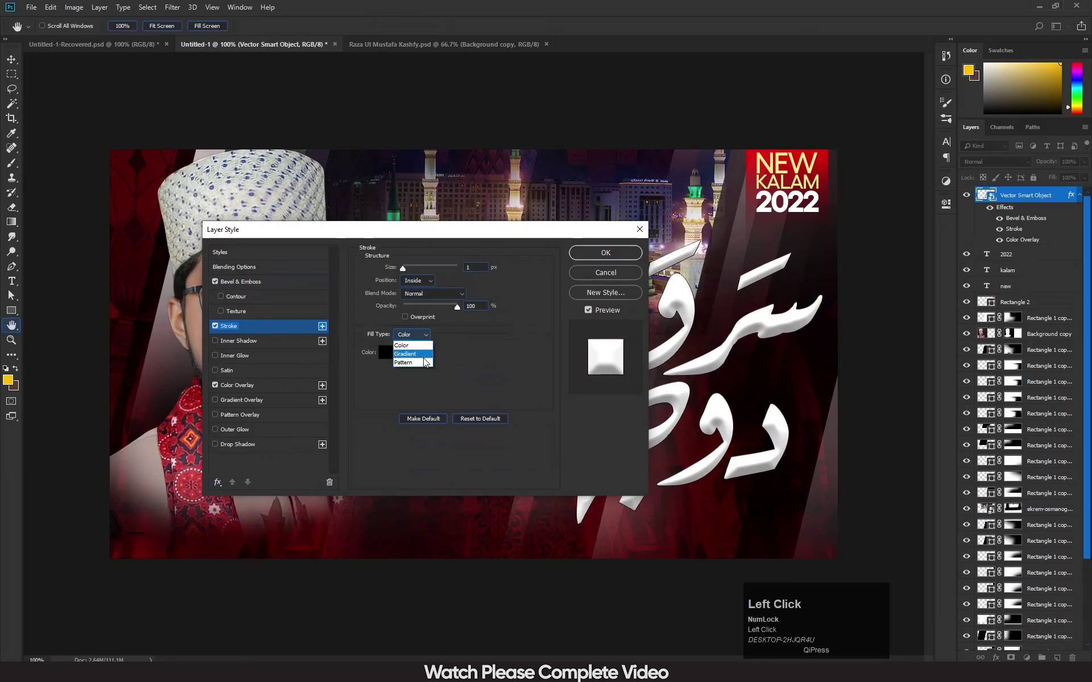
pyautogui.click(423, 355)
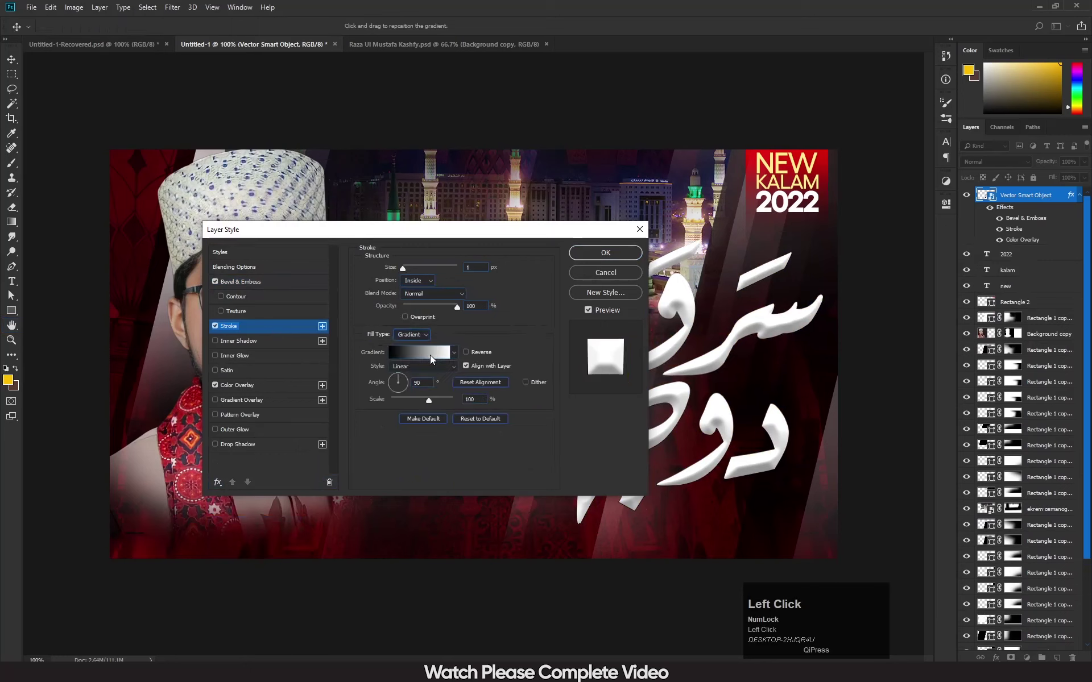
# - Add a middle color stop at 50% to the stroke gradient and set both end stops to pure red (ff0000)
pyautogui.click(430, 355)
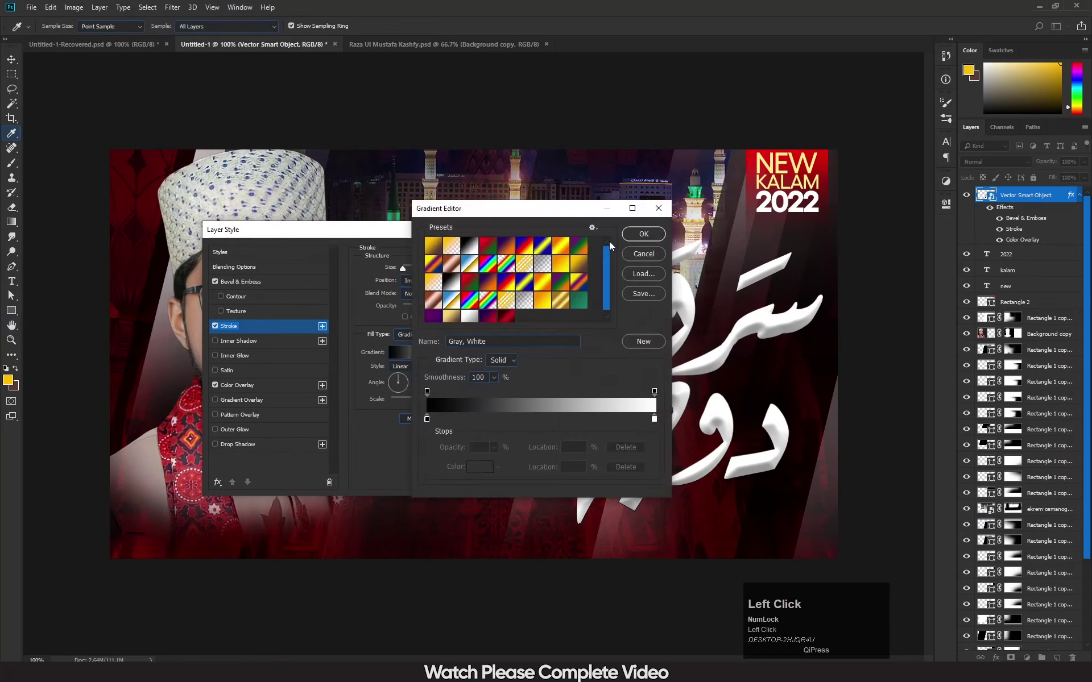
pyautogui.moveTo(607, 255); pyautogui.dragTo(609, 350)
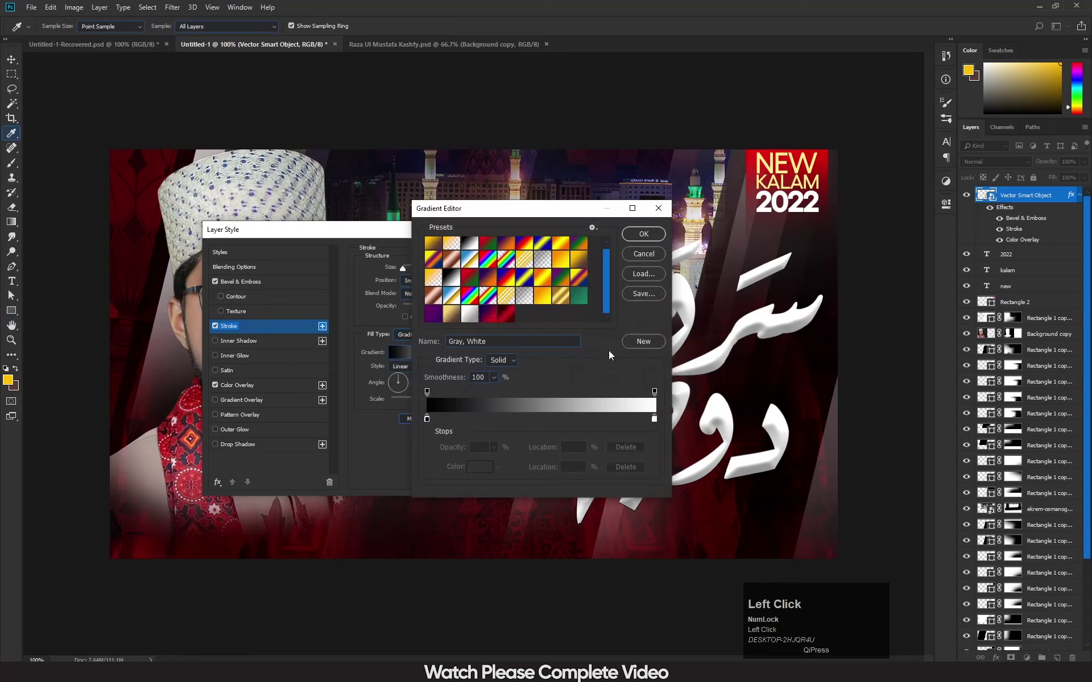
pyautogui.click(542, 420)
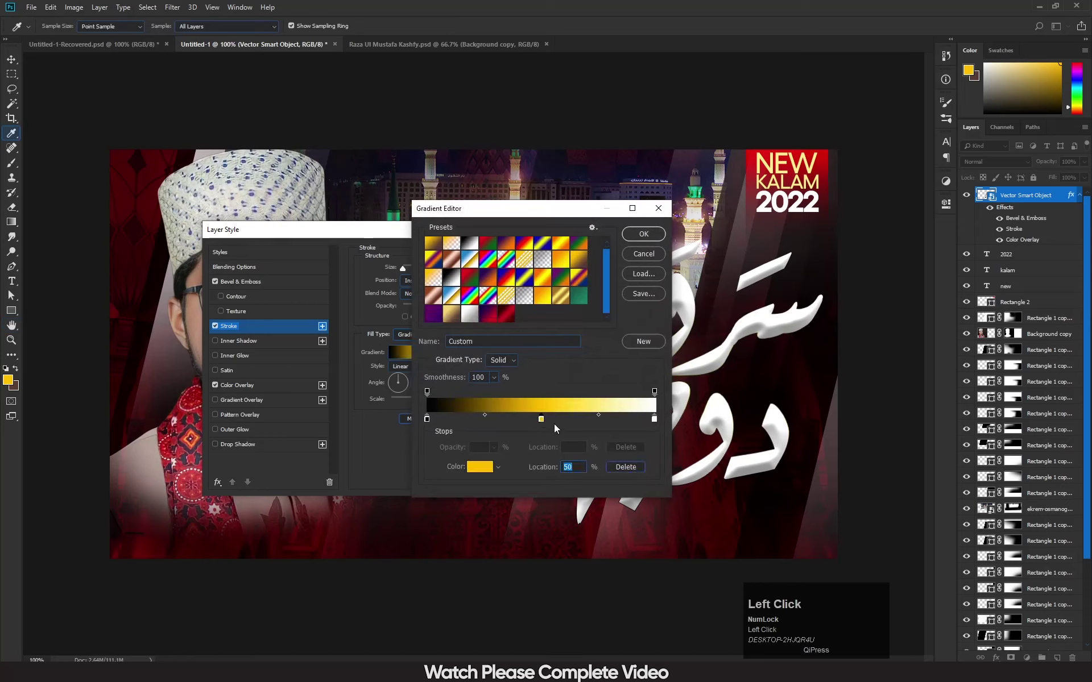
pyautogui.click(427, 420)
pyautogui.click(473, 466)
pyautogui.moveTo(598, 414); pyautogui.dragTo(705, 287)
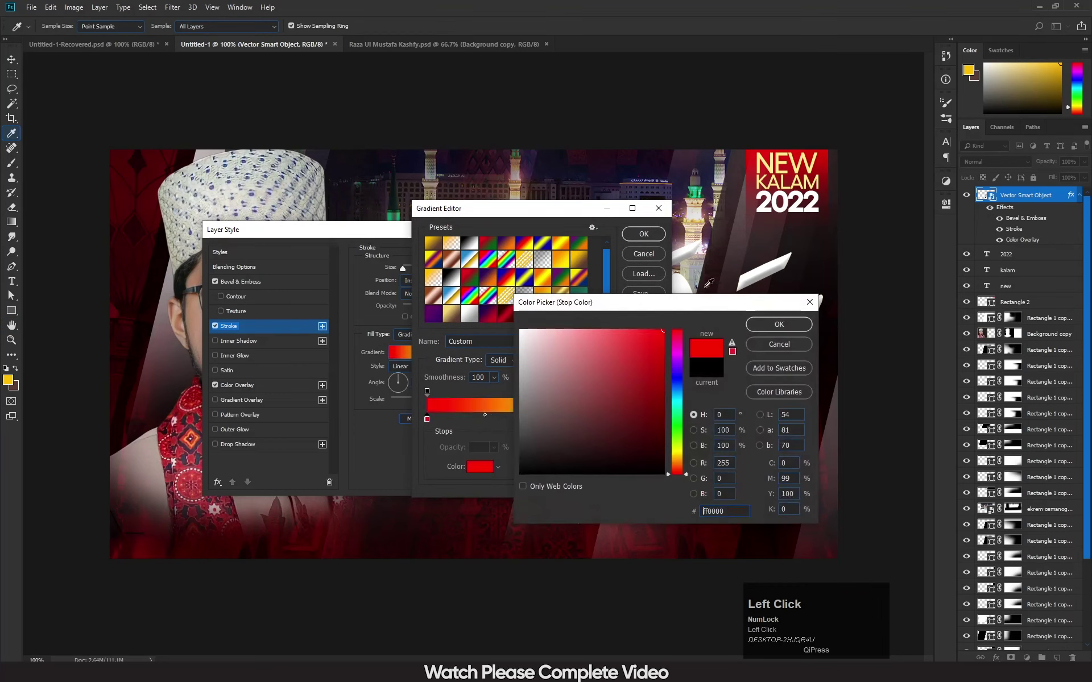
pyautogui.click(759, 324)
pyautogui.click(654, 419)
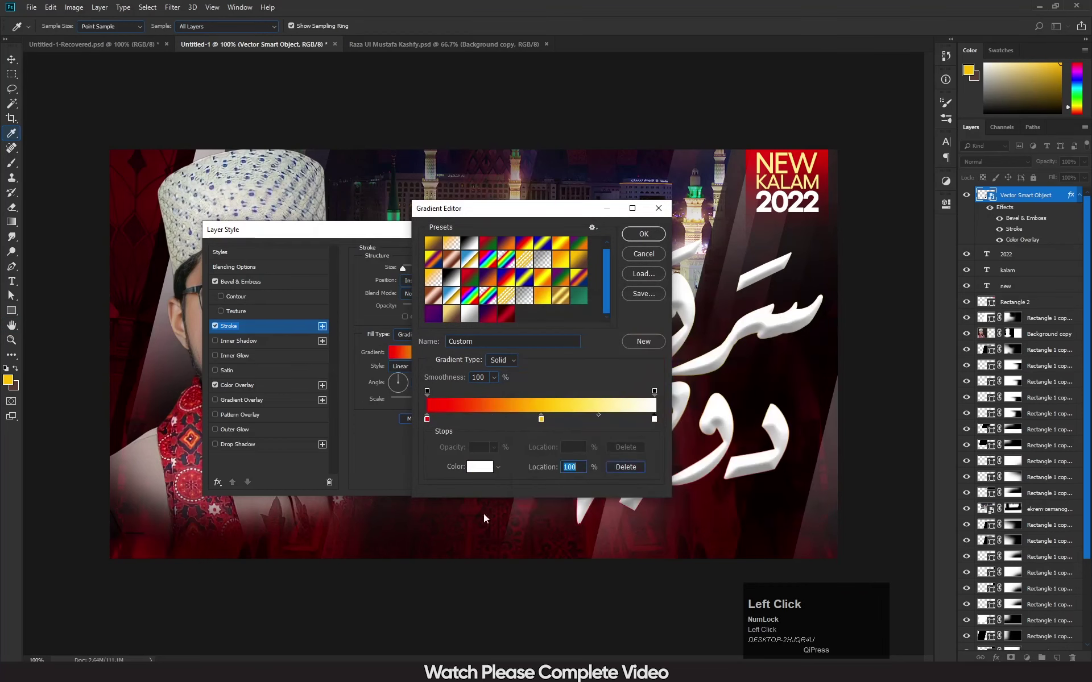
pyautogui.click(482, 468)
pyautogui.click(666, 320)
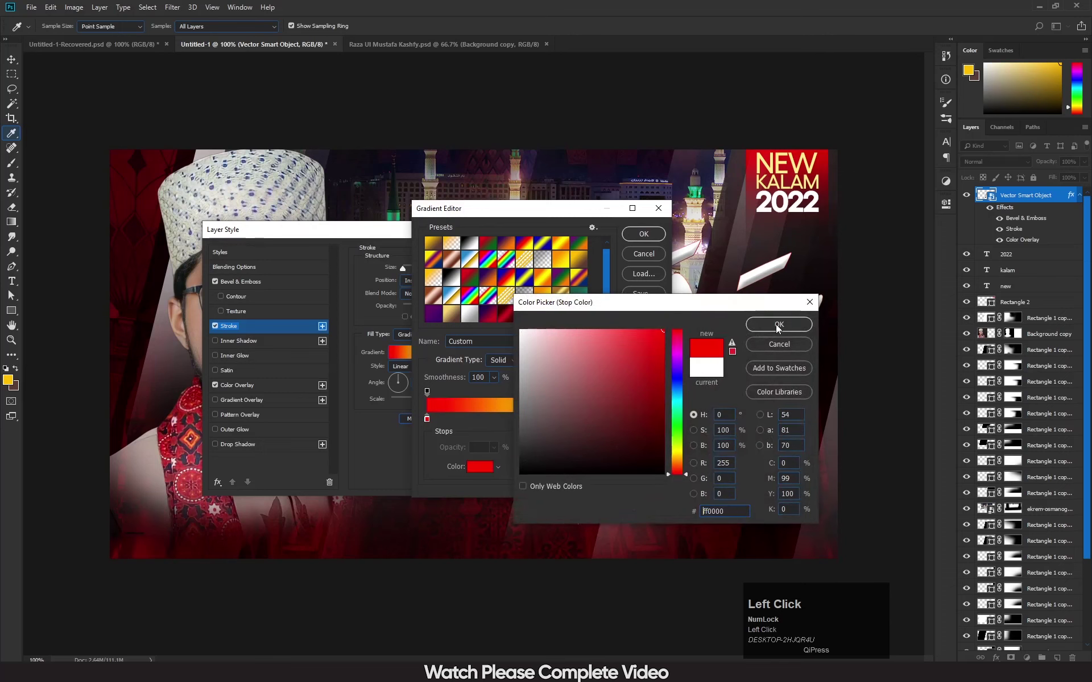
pyautogui.click(760, 324)
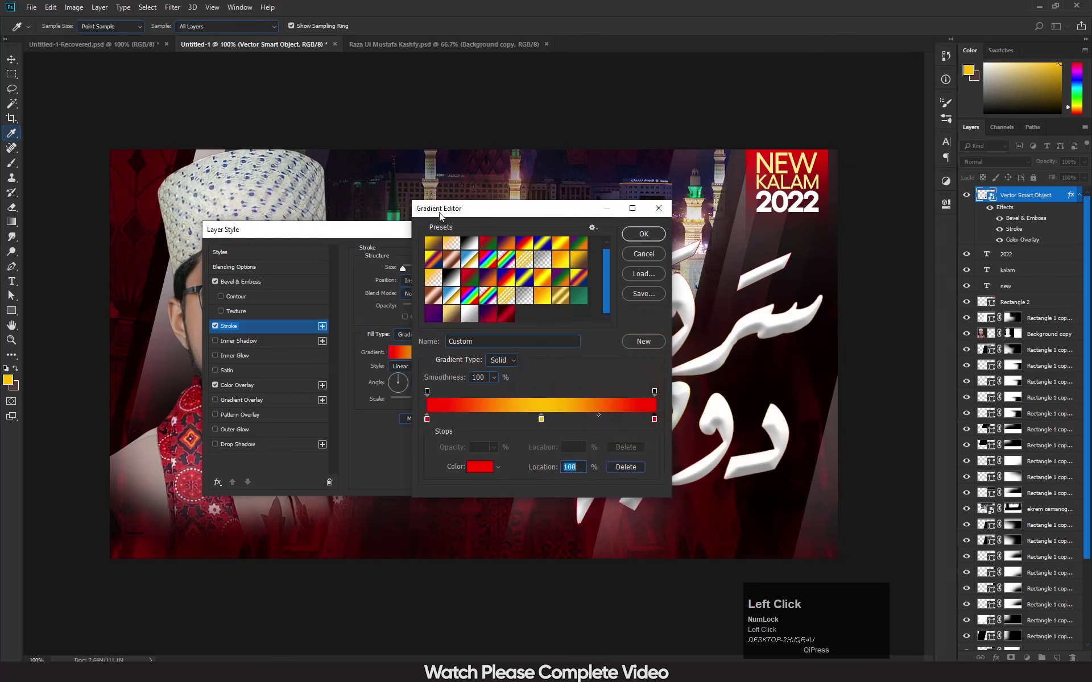
# - Set the stroke gradient's middle stop to dark red (8d0000) and apply the gradient
pyautogui.click(541, 420)
pyautogui.click(482, 472)
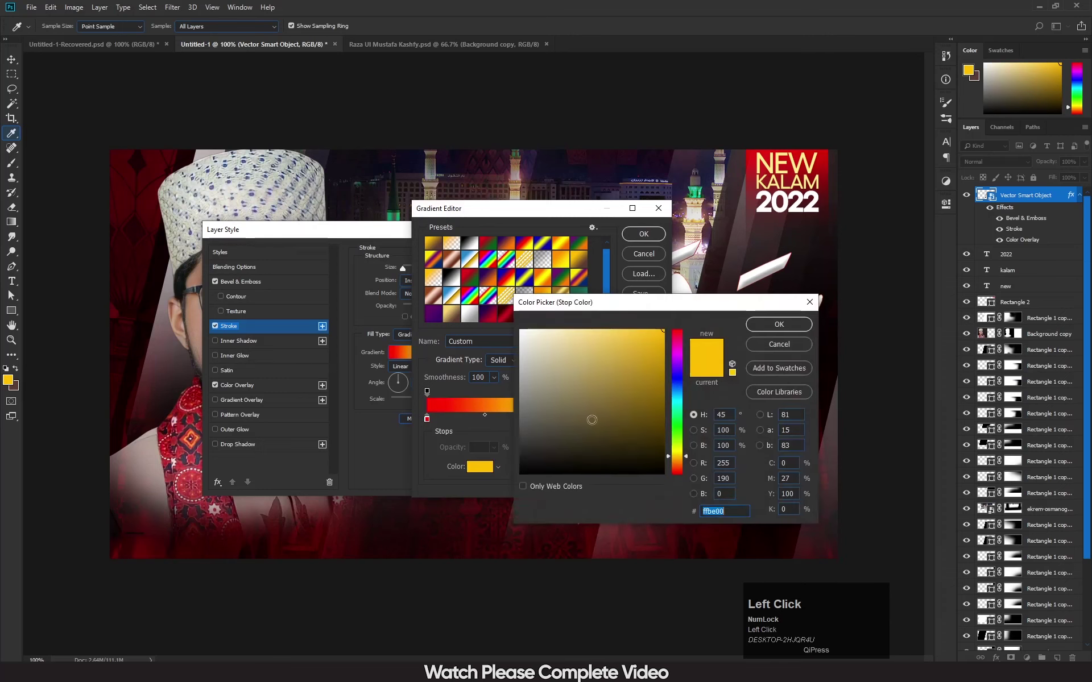
pyautogui.click(678, 331)
pyautogui.moveTo(648, 388); pyautogui.dragTo(675, 395)
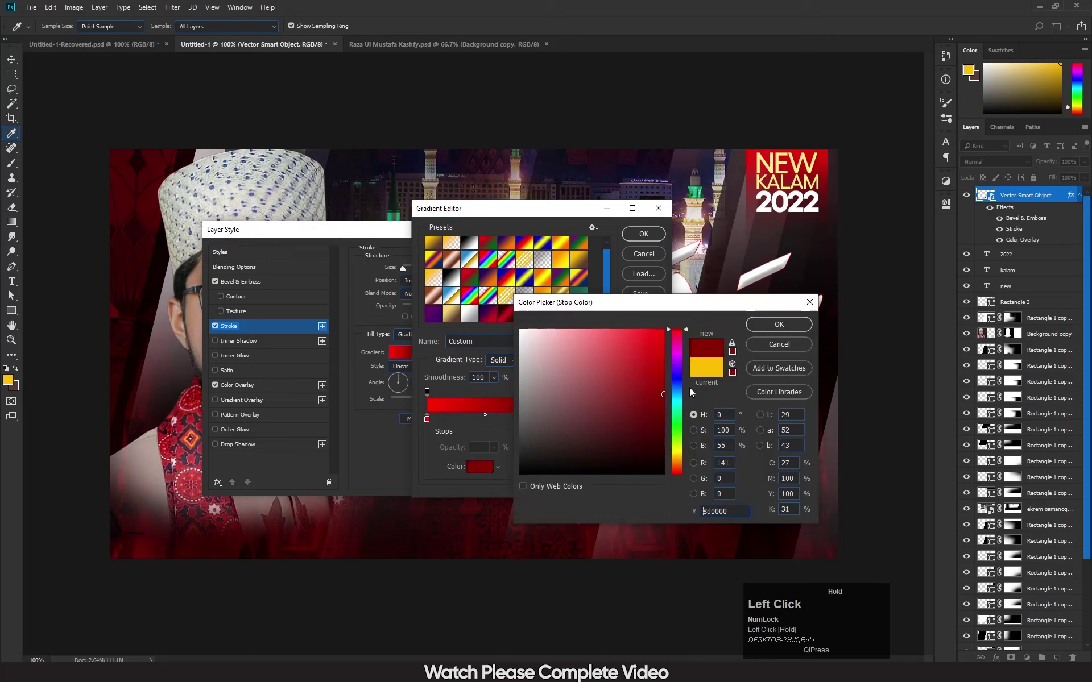
pyautogui.click(778, 324)
pyautogui.click(643, 235)
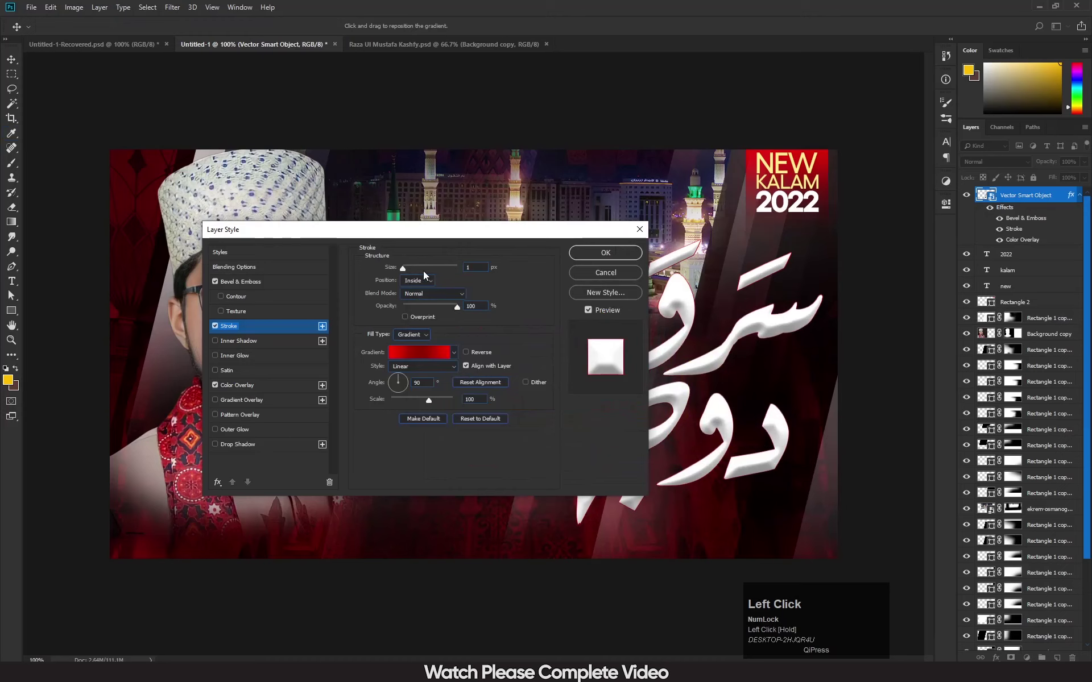
# - Try a 10 px size for the red stroke, set its position to Outside and its size to 8 px
pyautogui.moveTo(480, 269); pyautogui.dragTo(448, 270)
pyautogui.write('10')
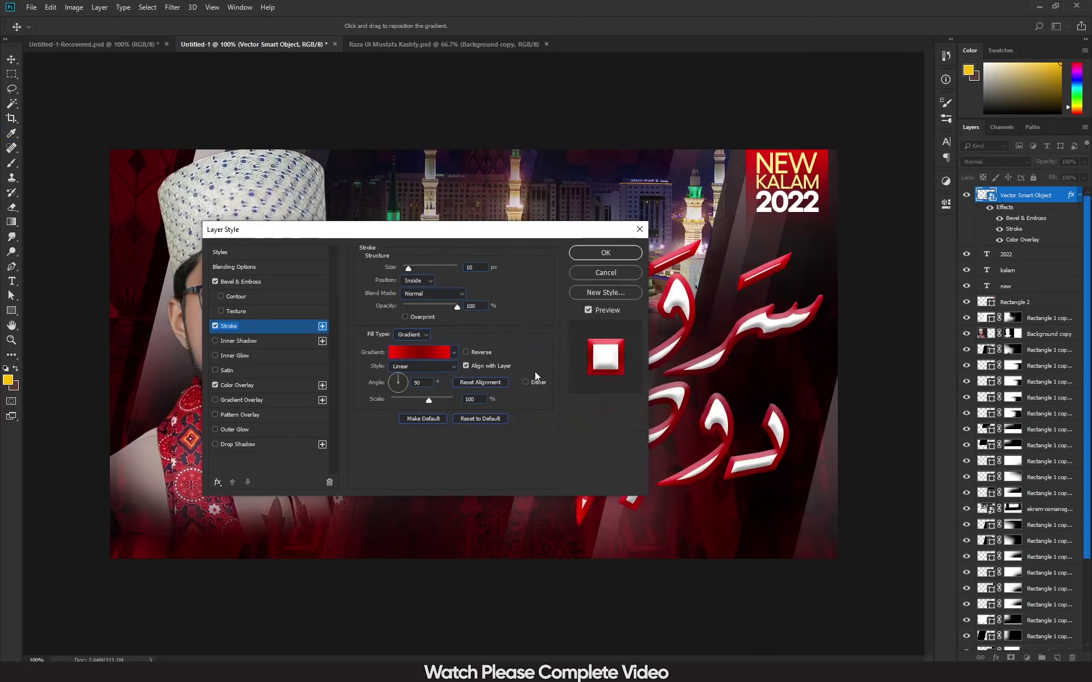
pyautogui.click(418, 281)
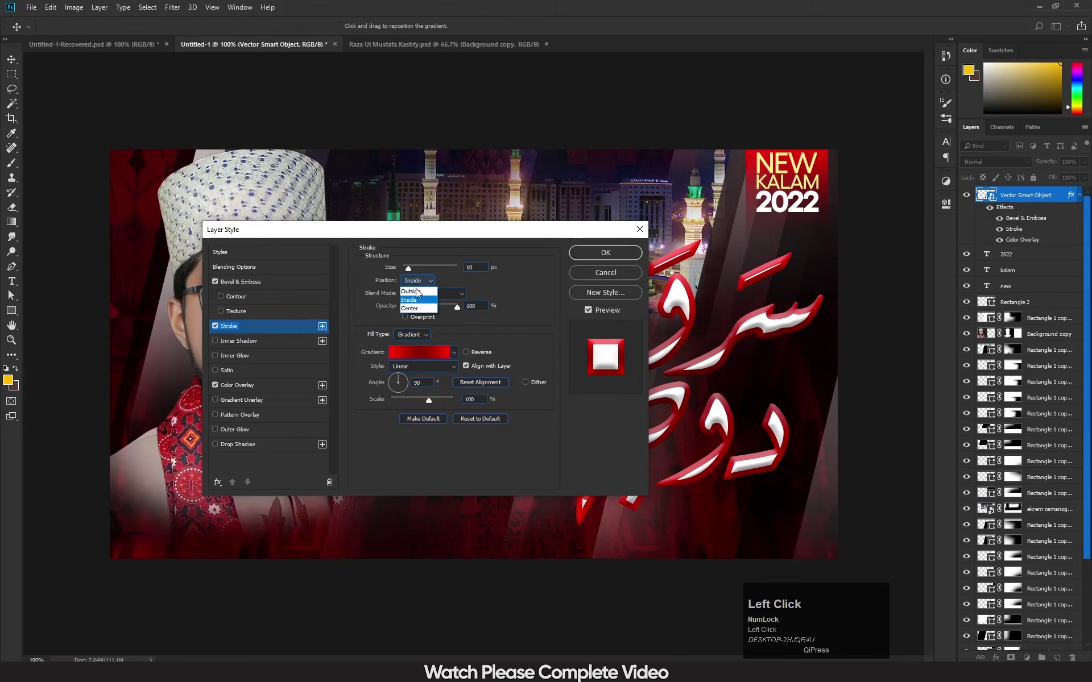
pyautogui.click(411, 291)
pyautogui.moveTo(484, 232); pyautogui.dragTo(308, 212)
pyautogui.click(301, 249)
pyautogui.write('8')
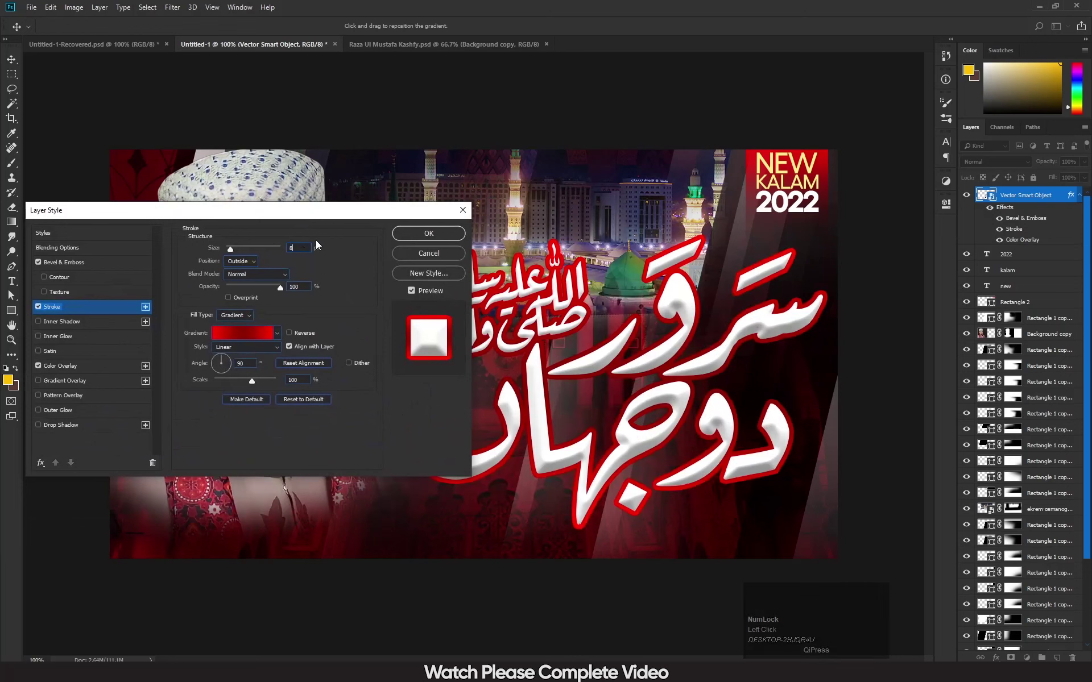
pyautogui.moveTo(295, 219); pyautogui.dragTo(354, 263)
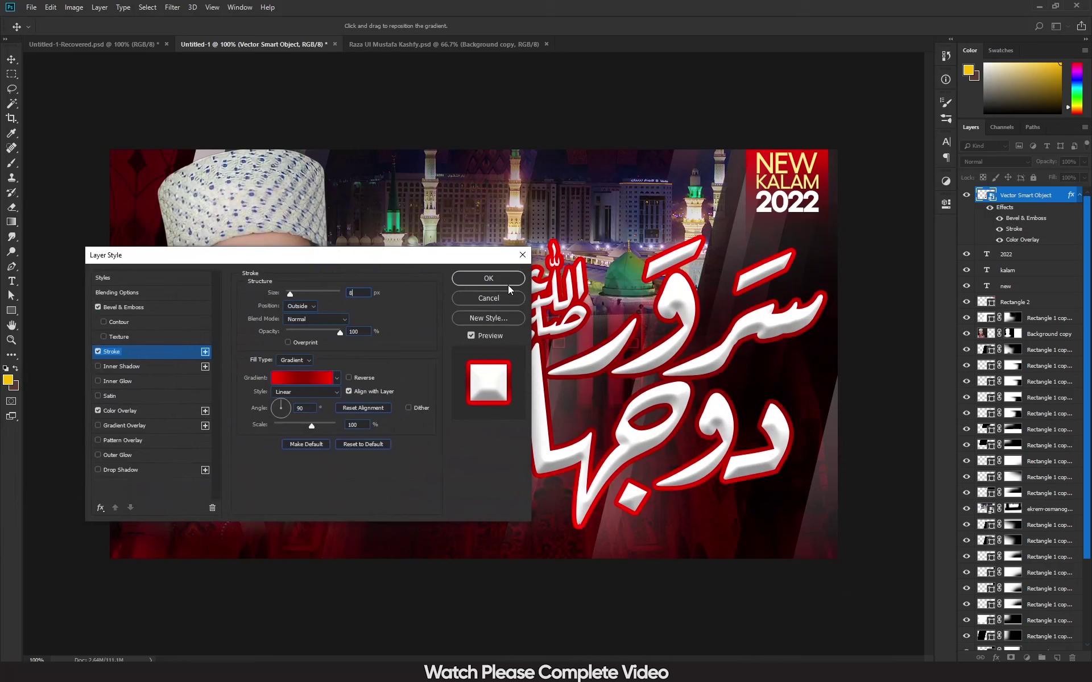
# - Add a second Stroke effect below the red one and apply the gold-brown gradient preset to it
pyautogui.click(205, 352)
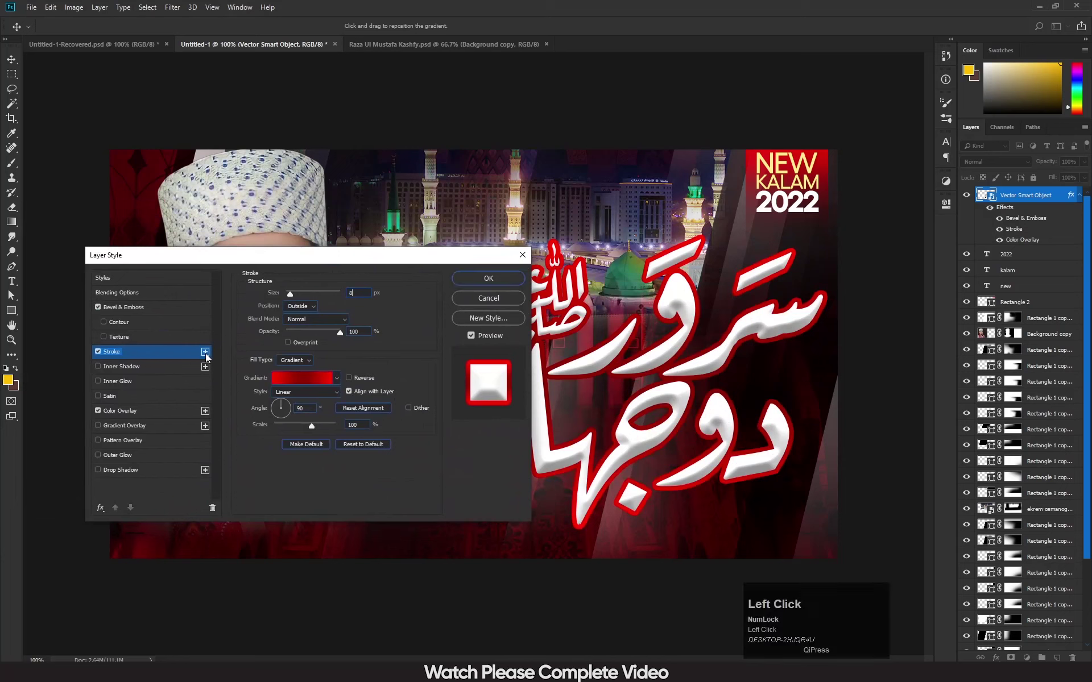
pyautogui.click(177, 369)
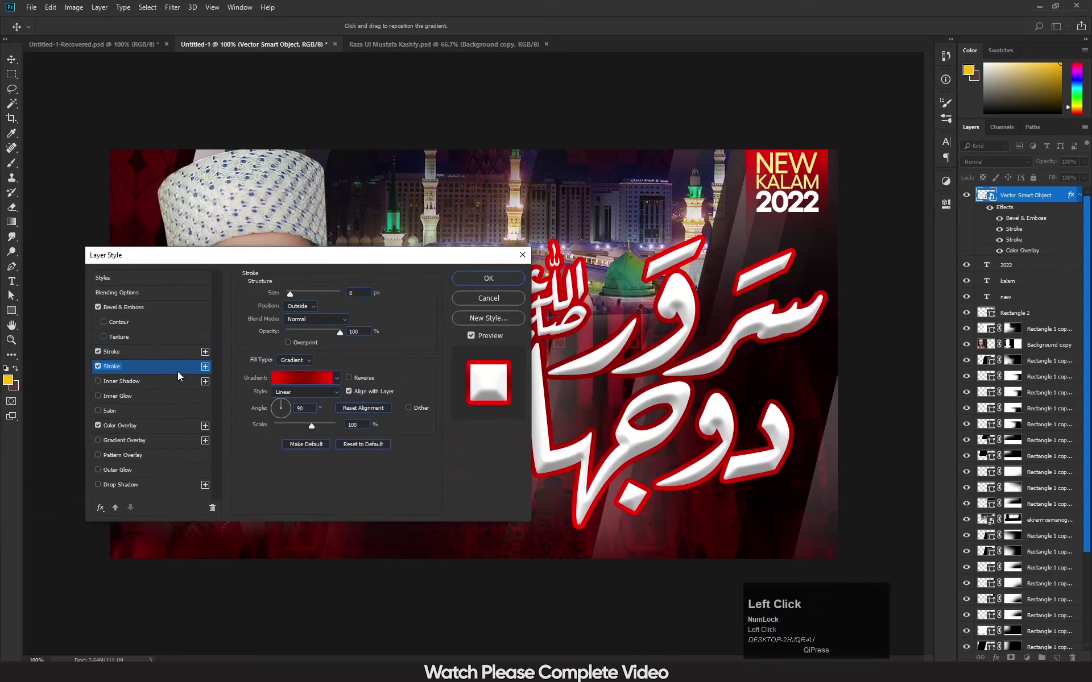
pyautogui.click(285, 377)
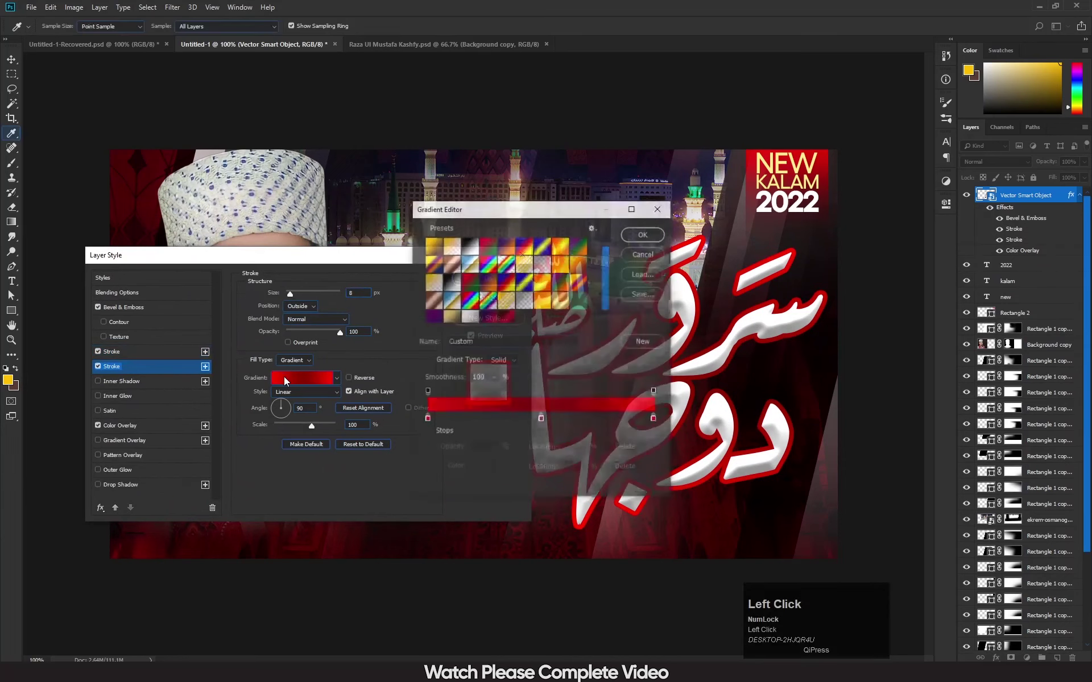
pyautogui.click(559, 301)
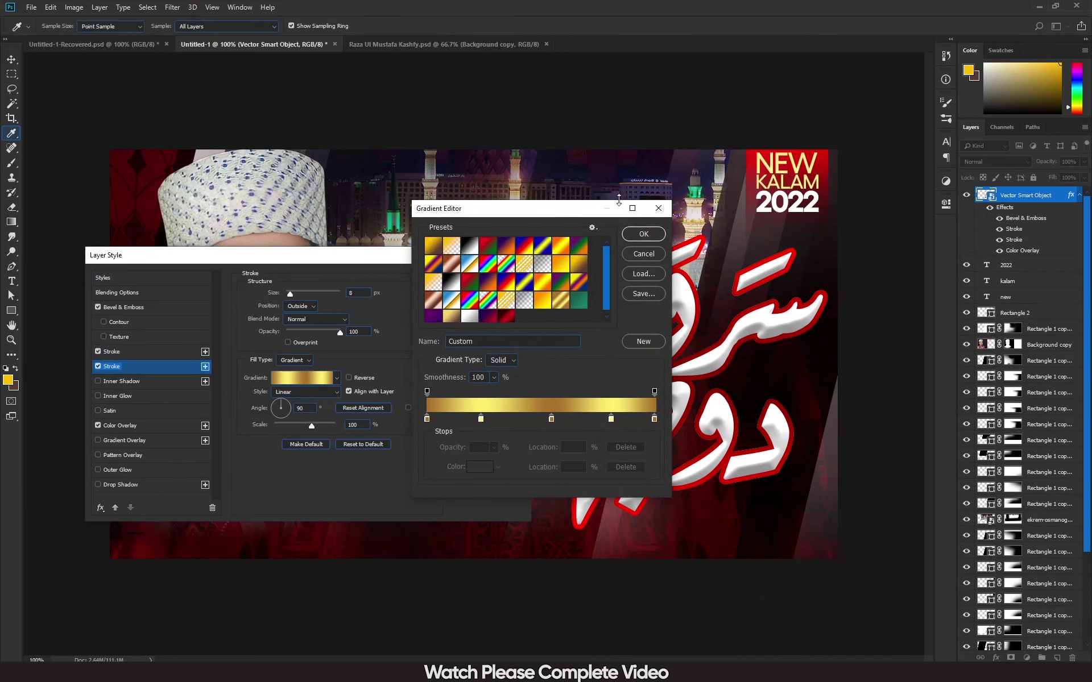
pyautogui.moveTo(561, 211); pyautogui.dragTo(630, 255)
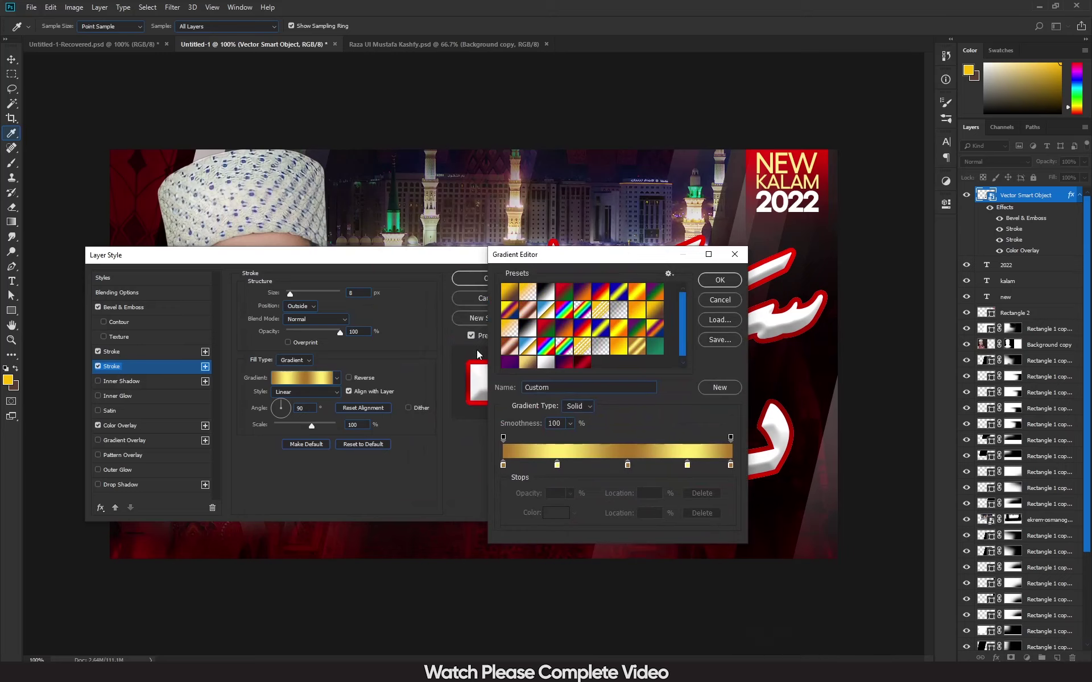
pyautogui.click(726, 281)
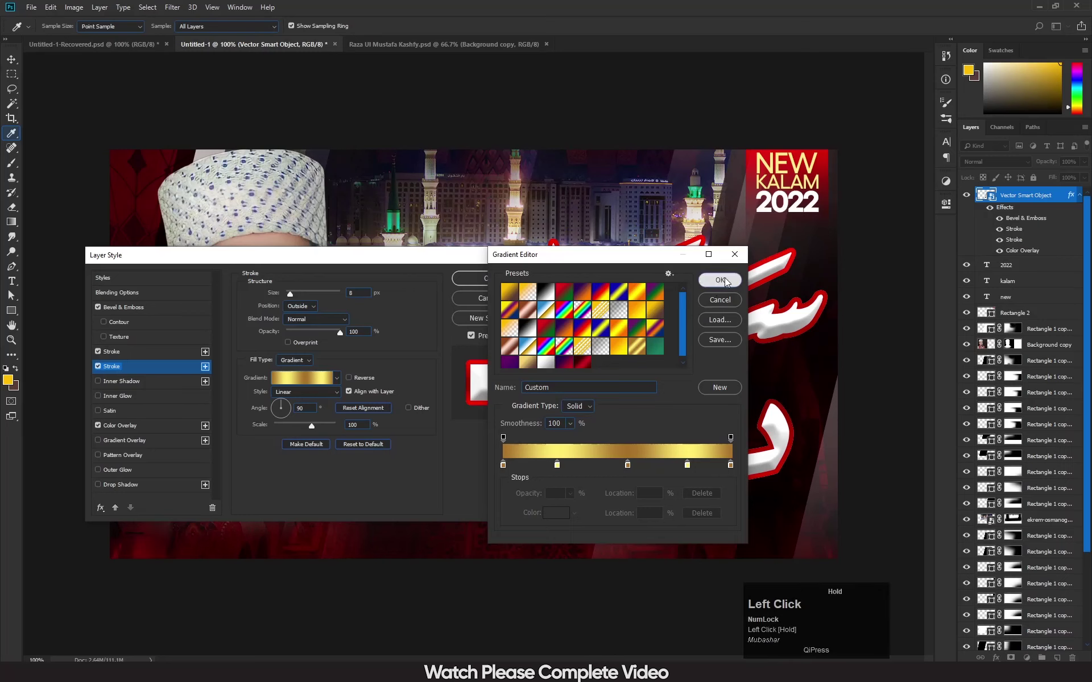
# - Set the gold stroke's size to 13 px and apply the layer style to the calligraphy
pyautogui.moveTo(361, 290); pyautogui.dragTo(348, 293)
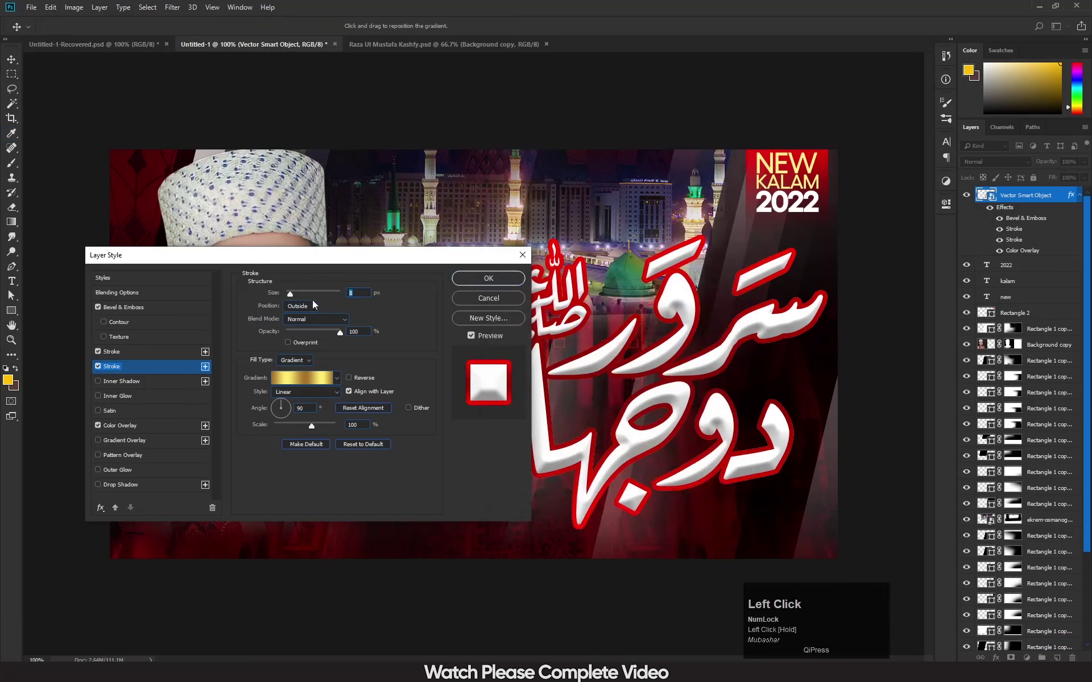
pyautogui.write('13')
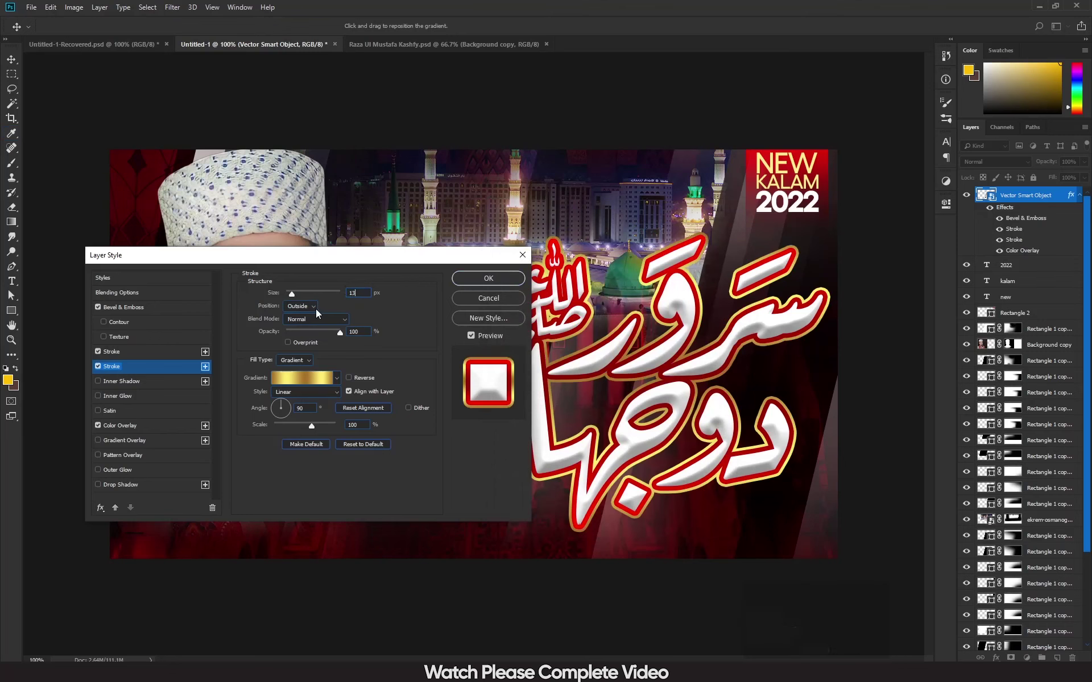
pyautogui.moveTo(348, 266); pyautogui.dragTo(361, 174)
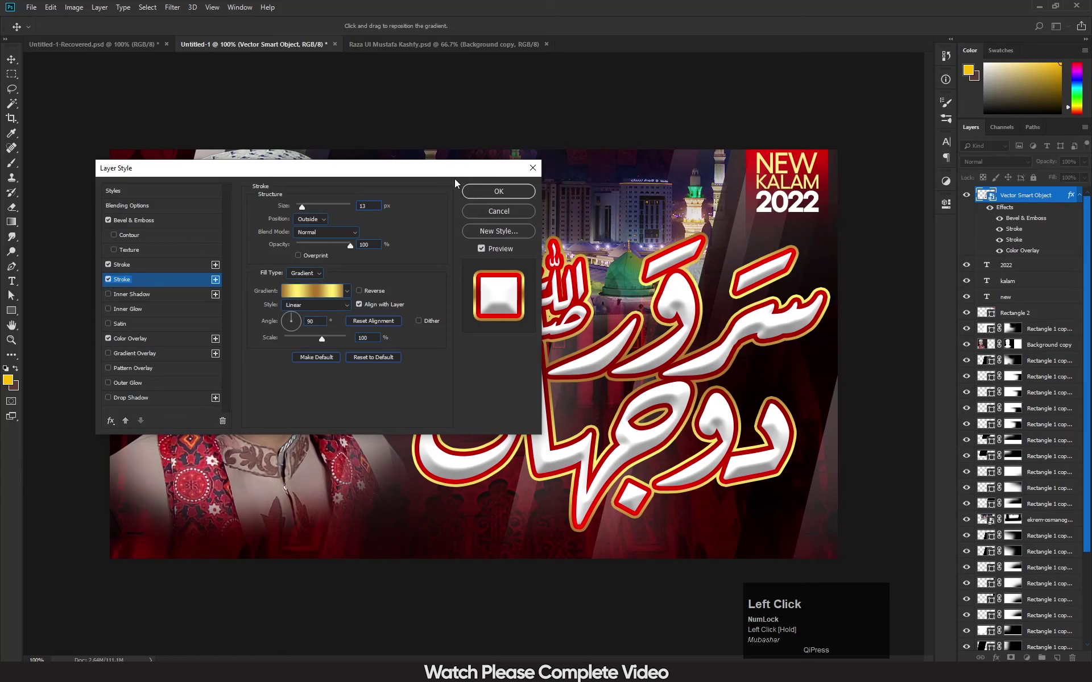
pyautogui.click(473, 192)
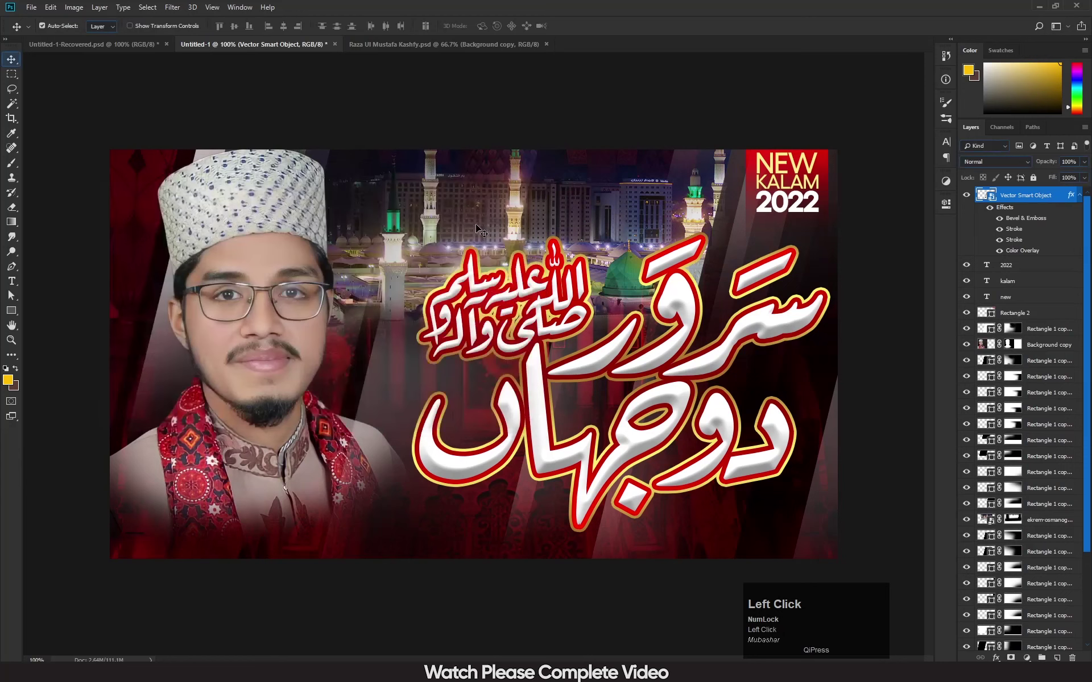
# - Collapse the calligraphy layer's effects list and duplicate the layer twice
pyautogui.click(1079, 195)
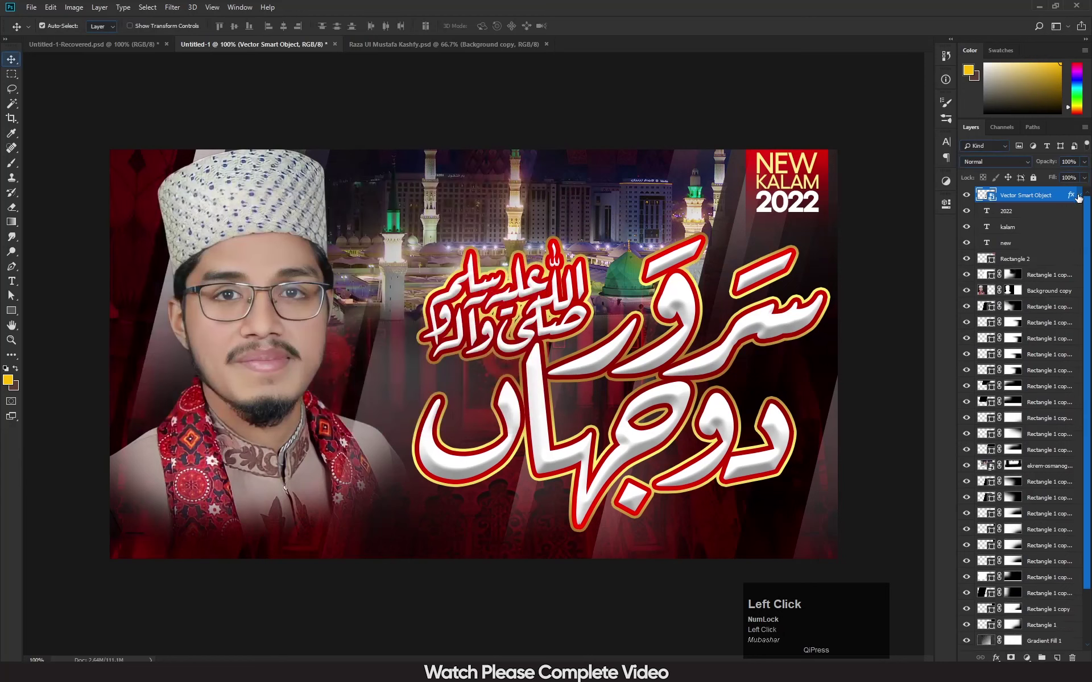
pyautogui.hotkey('ctrl', 'j')
pyautogui.hotkey('ctrl', 'j')
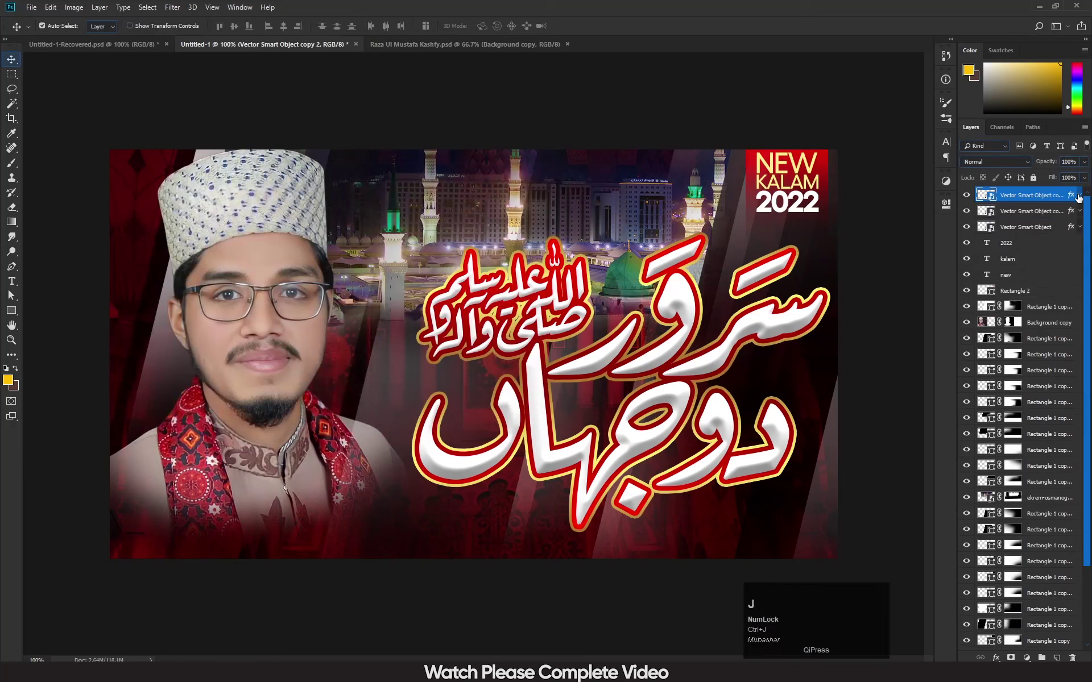
# - Rasterize the original calligraphy layer beneath the two copies, and rasterize its layer style as well
pyautogui.click(1033, 229)
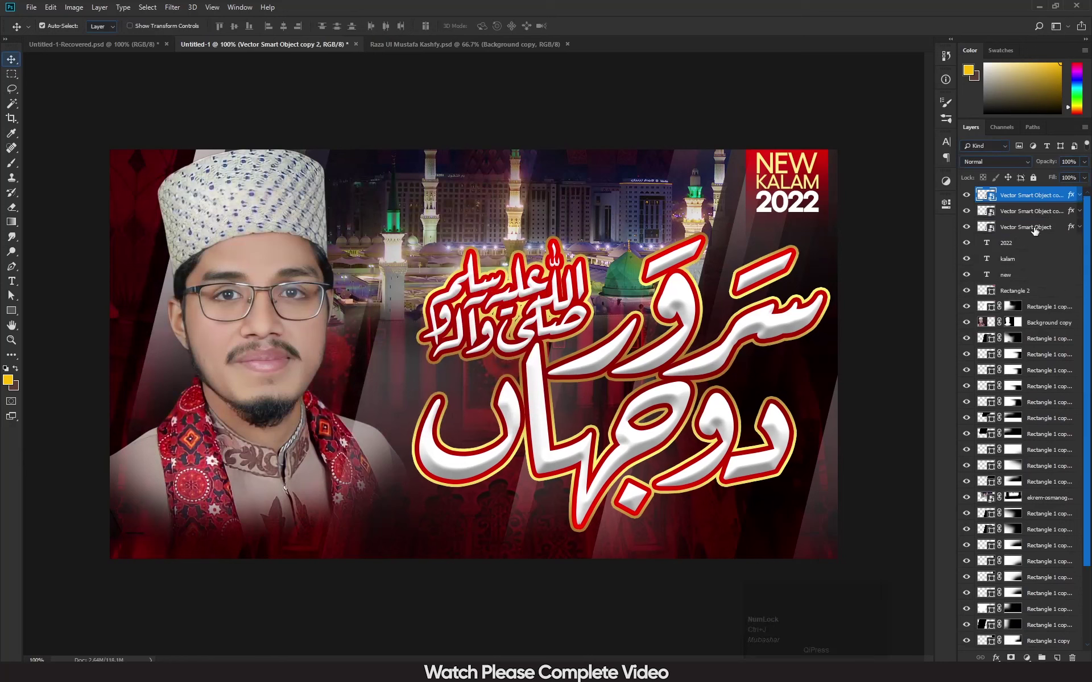
pyautogui.rightClick(1034, 229)
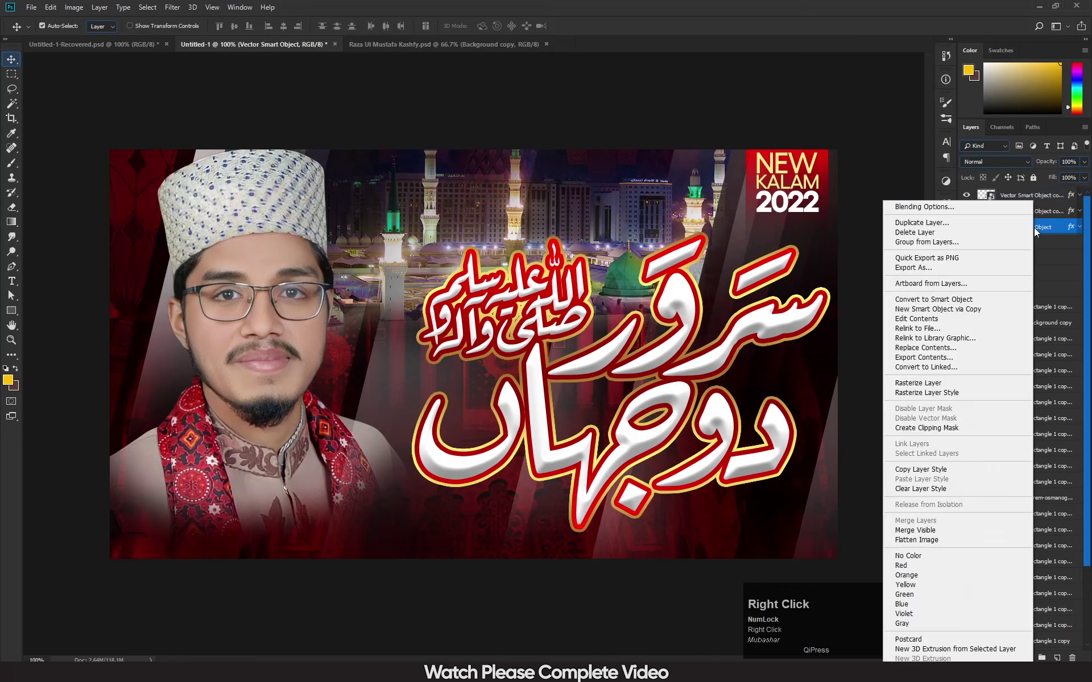
pyautogui.click(924, 386)
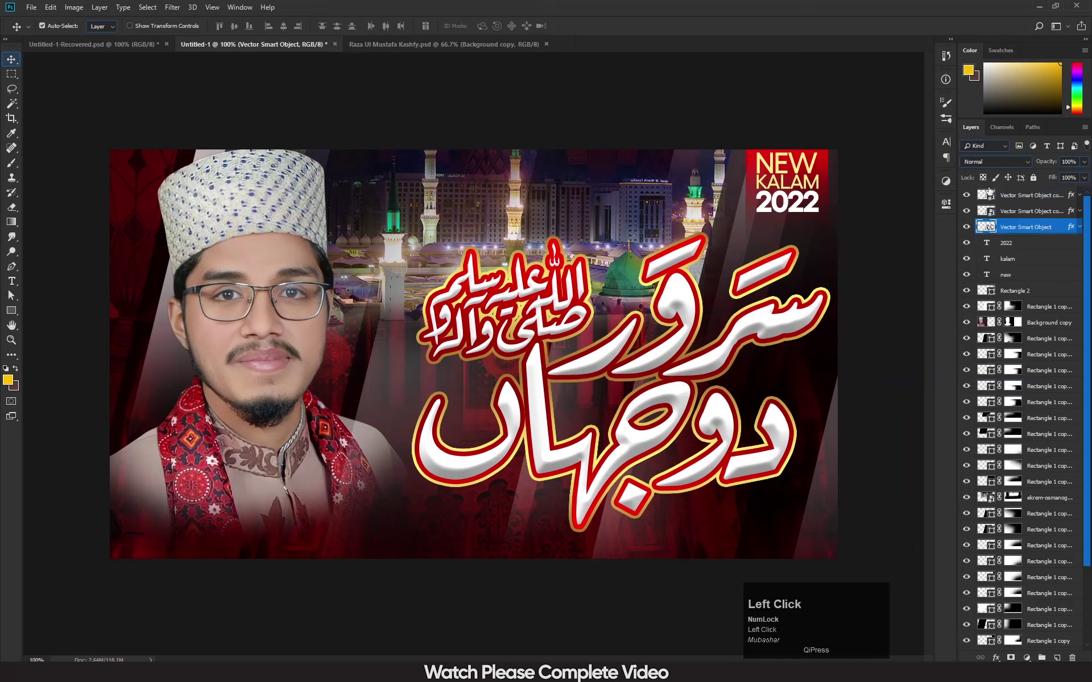
pyautogui.rightClick(1013, 232)
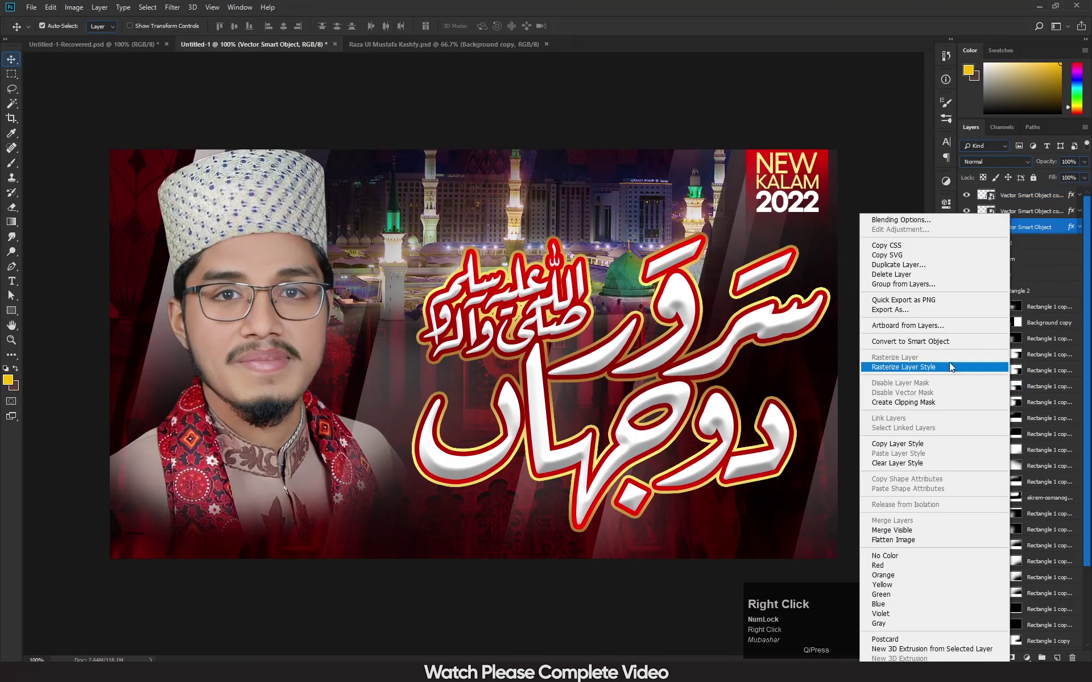
pyautogui.click(932, 369)
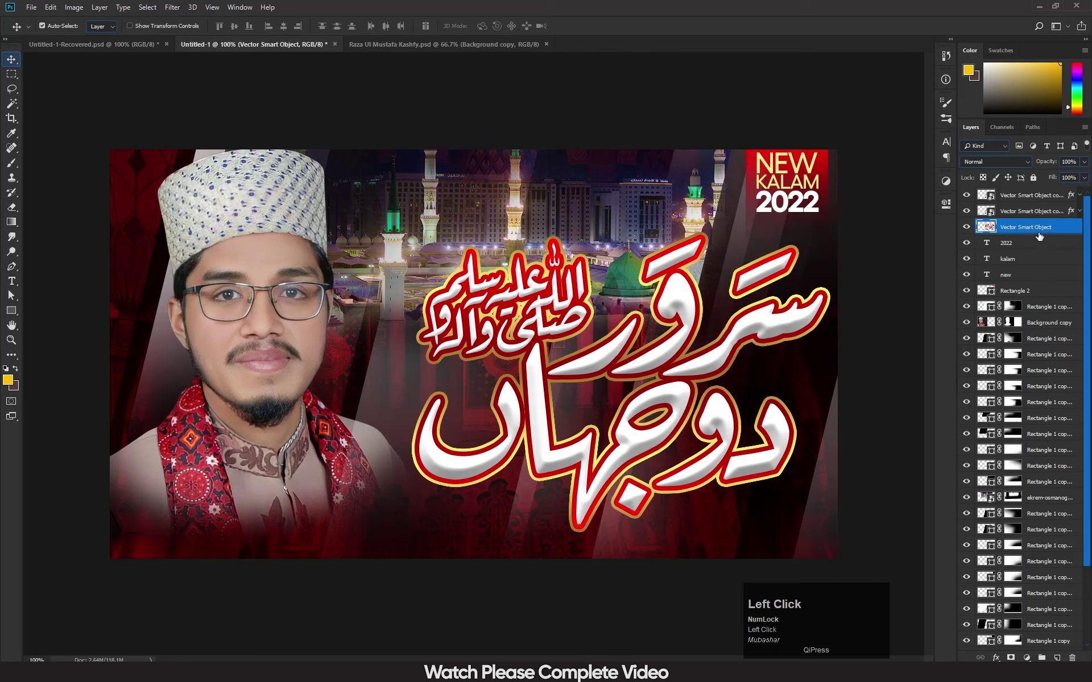
# - Hide the two calligraphy copies and move the rasterized calligraphy slightly left and down
pyautogui.moveTo(966, 195); pyautogui.dragTo(966, 227)
pyautogui.click(966, 228)
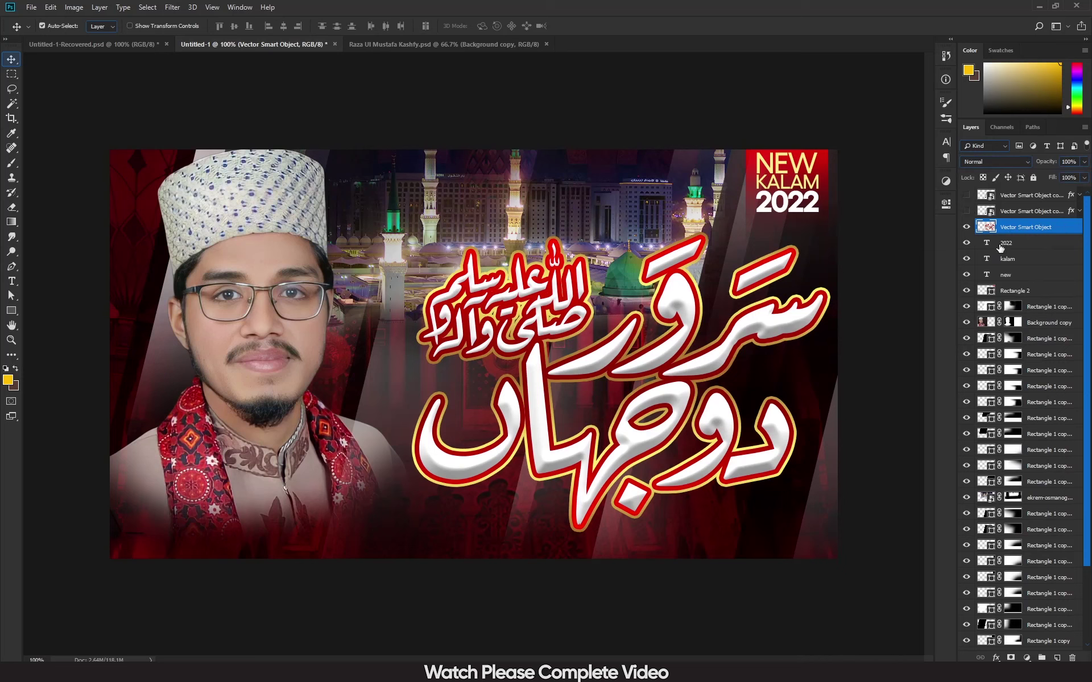
pyautogui.moveTo(677, 314); pyautogui.dragTo(670, 318)
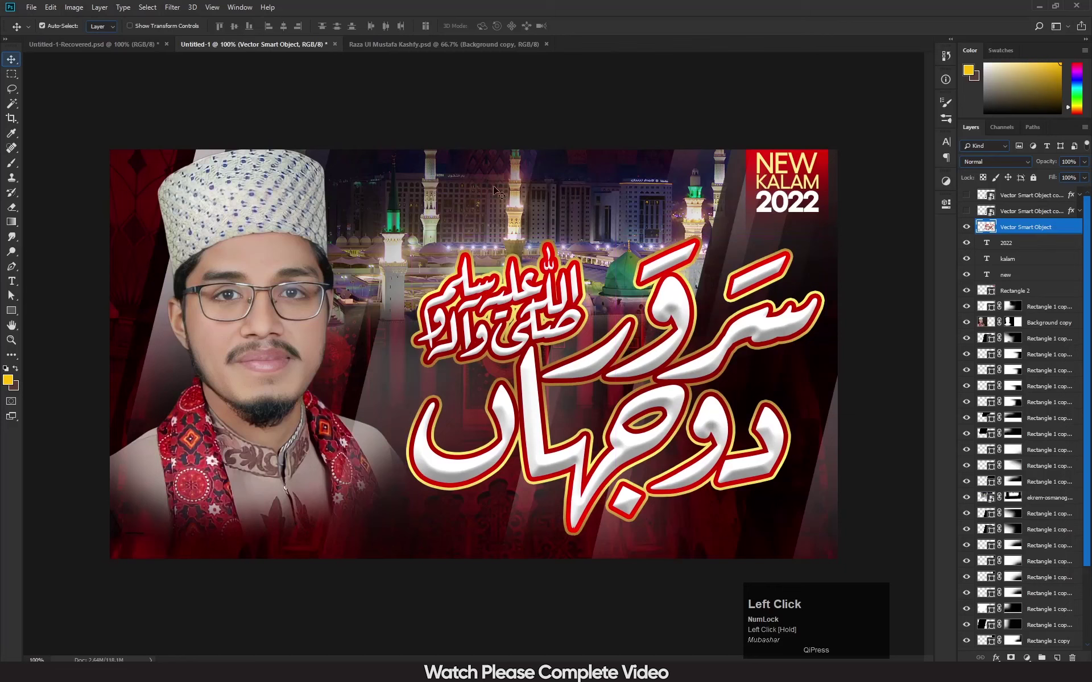
# - Move the mosque photo layer slightly to the left with Free Transform and commit the change
pyautogui.click(1016, 495)
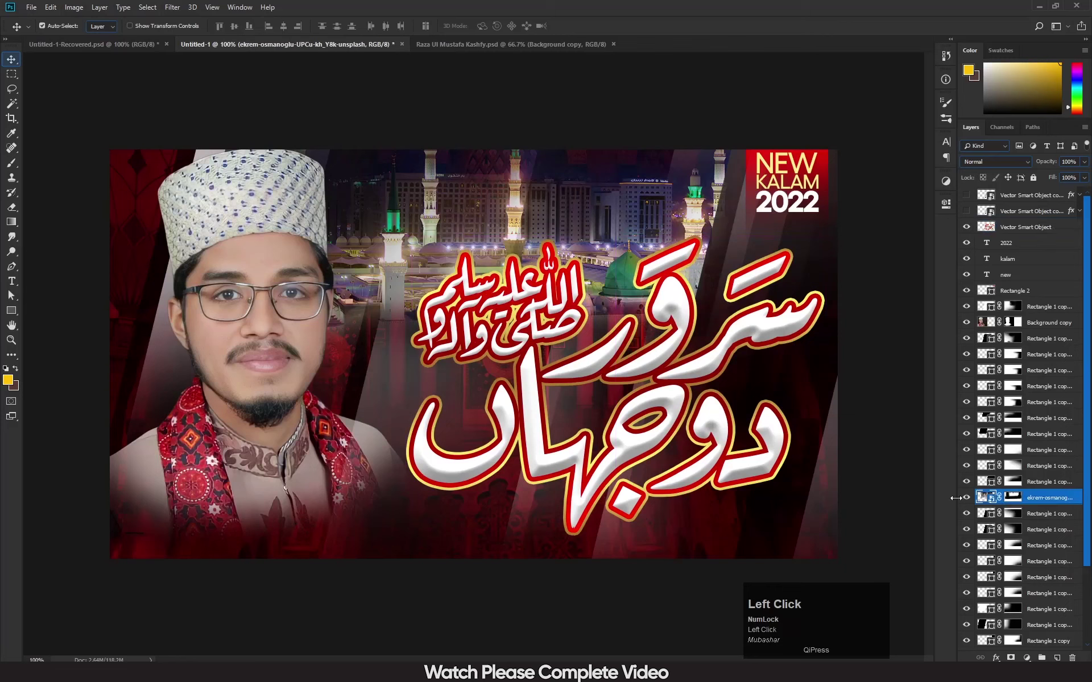
pyautogui.hotkey('ctrl', 't')
pyautogui.moveTo(439, 231); pyautogui.dragTo(431, 233)
pyautogui.press('Return')
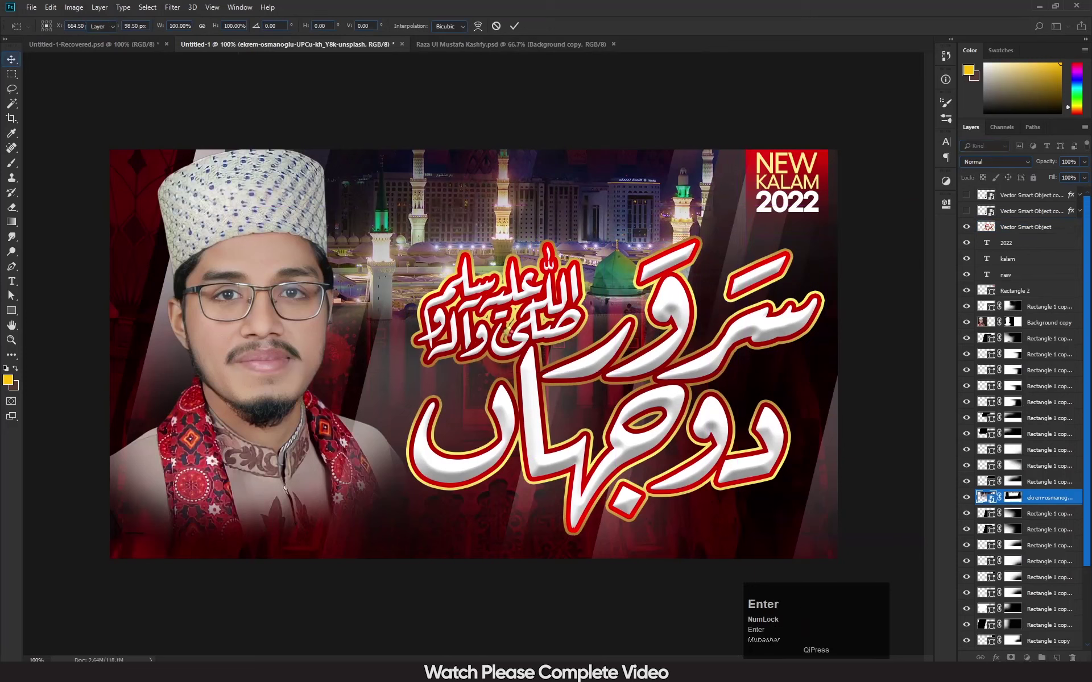
# - Move the rasterized calligraphy slightly right and down, and fine-tune its height with small upward nudges
pyautogui.moveTo(529, 337)
pyautogui.mouseDown()
pyautogui.moveTo(544, 336)
pyautogui.moveTo(536, 343)
pyautogui.mouseUp()
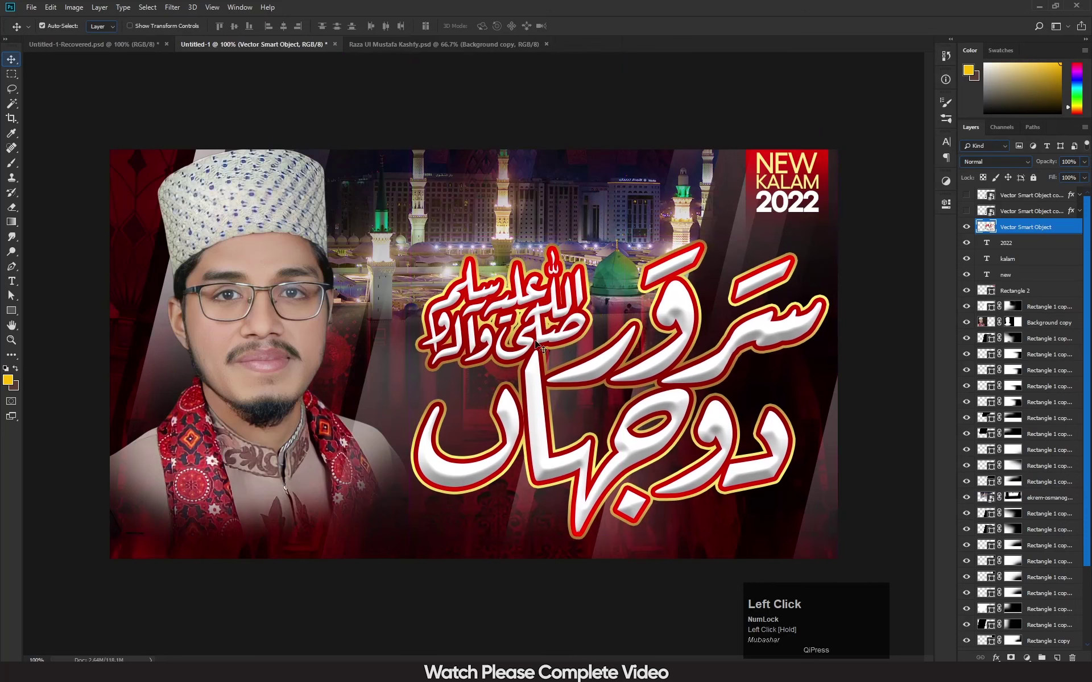
pyautogui.press('Up')
pyautogui.press('Up')
pyautogui.press('Up')
pyautogui.press('Up')
pyautogui.press('Up')
pyautogui.press('Up')
pyautogui.press('Up')
pyautogui.press('Up')
pyautogui.press('Up')
pyautogui.press('Up')
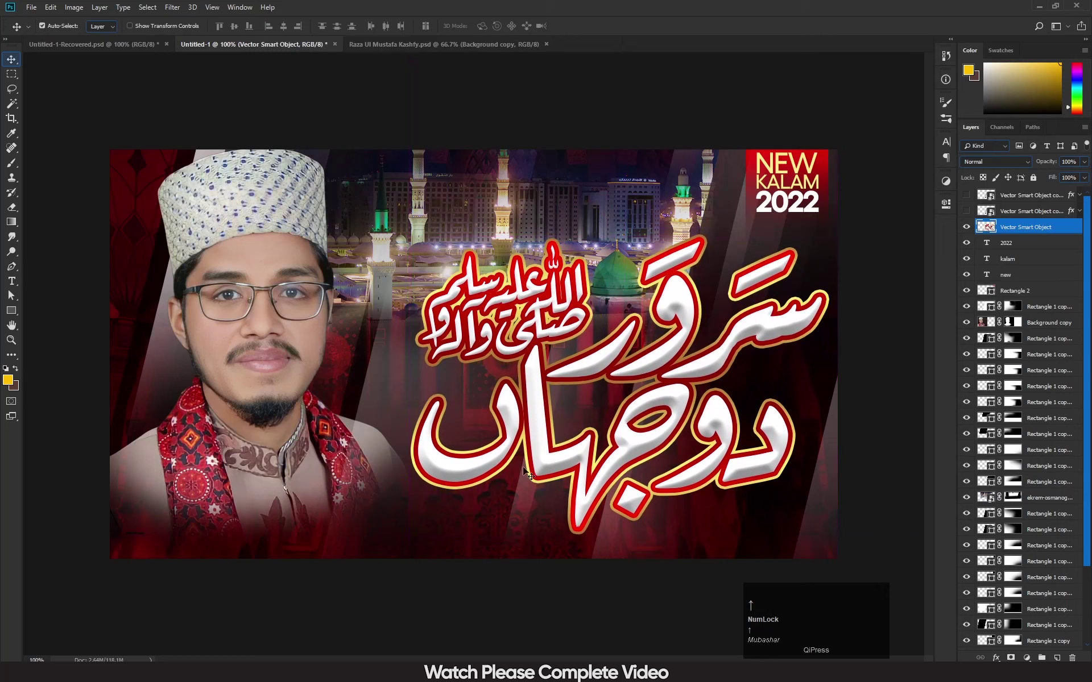
pyautogui.press('Return')
# - Add a drop shadow to the rasterized calligraphy, reset to default settings, with distance 15 px and size 7 px
pyautogui.click(1066, 231)
pyautogui.doubleClick(1067, 230)
pyautogui.click(139, 398)
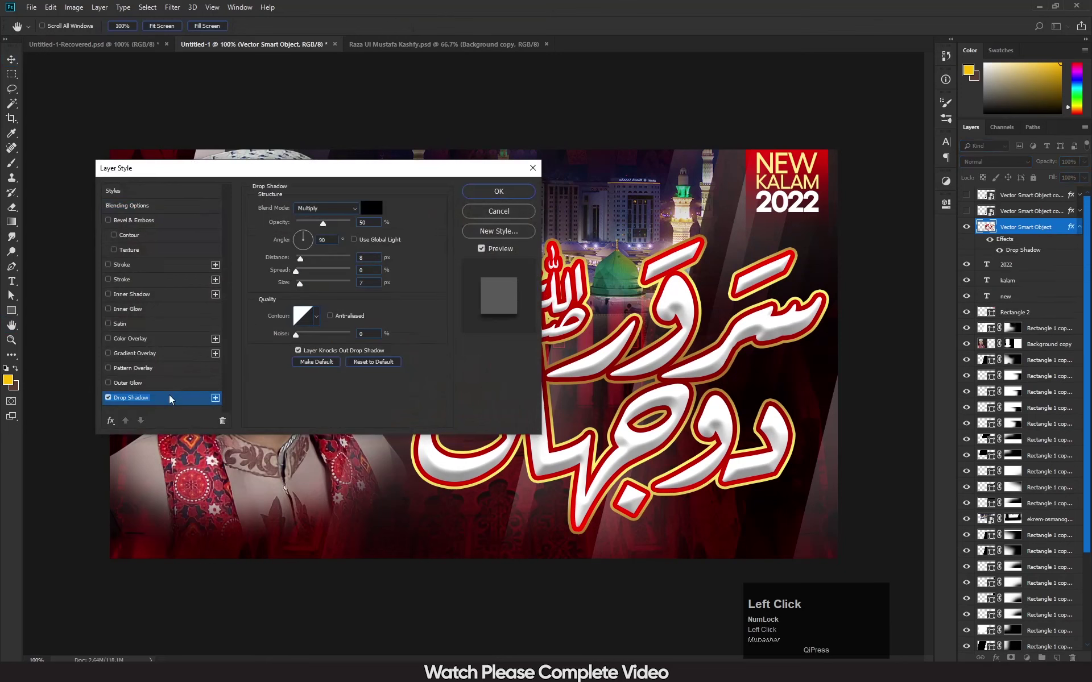
pyautogui.click(373, 362)
pyautogui.moveTo(315, 168); pyautogui.dragTo(270, 257)
pyautogui.moveTo(253, 351); pyautogui.dragTo(259, 355)
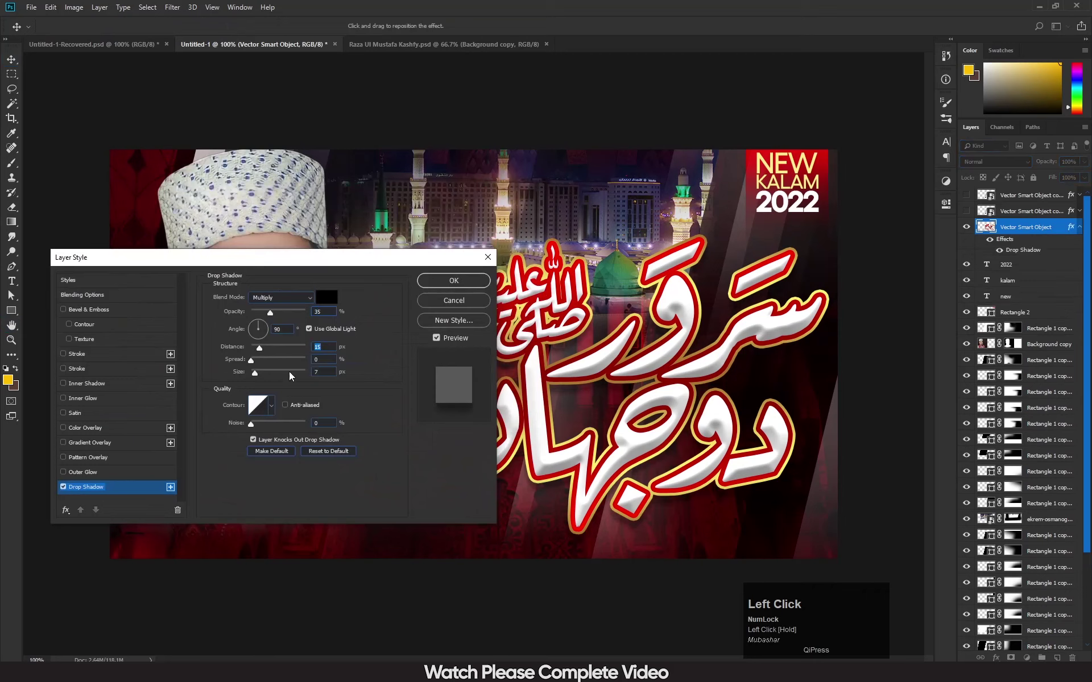
pyautogui.click(322, 371)
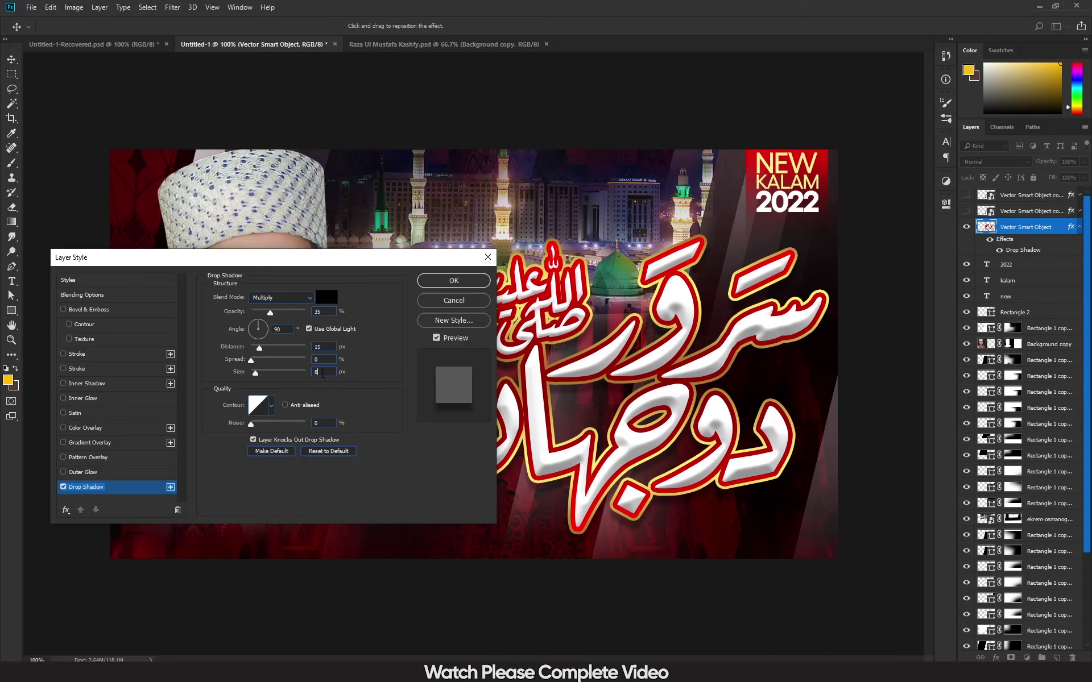
pyautogui.doubleClick(322, 372)
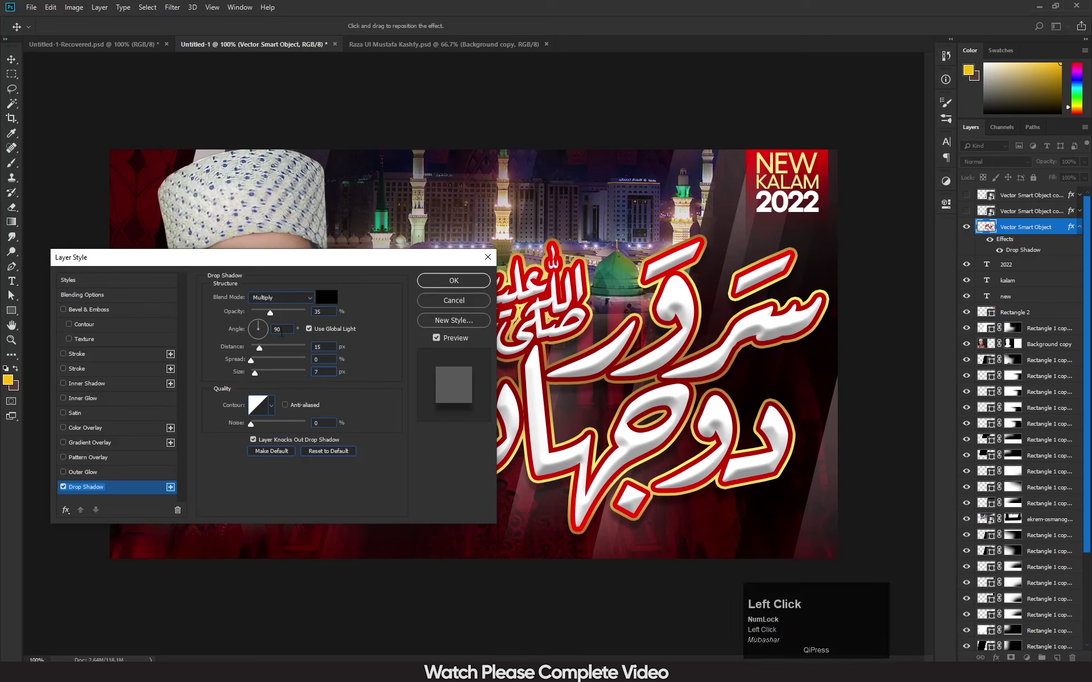
# - Set the rasterized calligraphy's drop shadow opacity to 60% and apply the layer style
pyautogui.moveTo(271, 313); pyautogui.dragTo(281, 313)
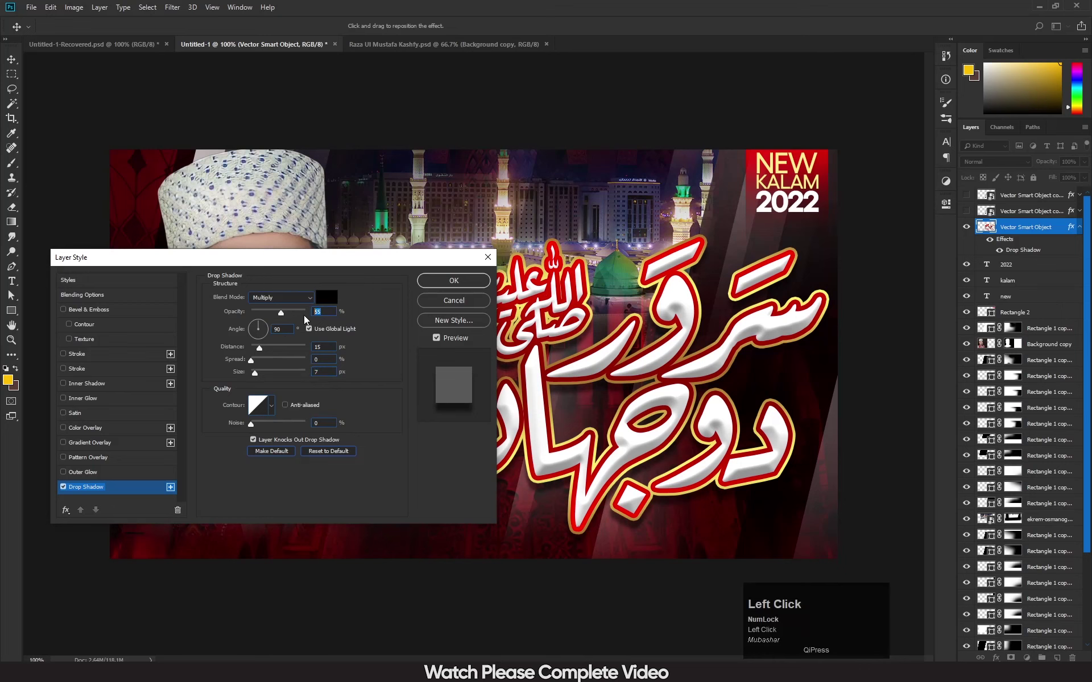
pyautogui.write('80')
pyautogui.moveTo(303, 267); pyautogui.dragTo(324, 229)
pyautogui.moveTo(349, 278); pyautogui.dragTo(319, 279)
pyautogui.write('60')
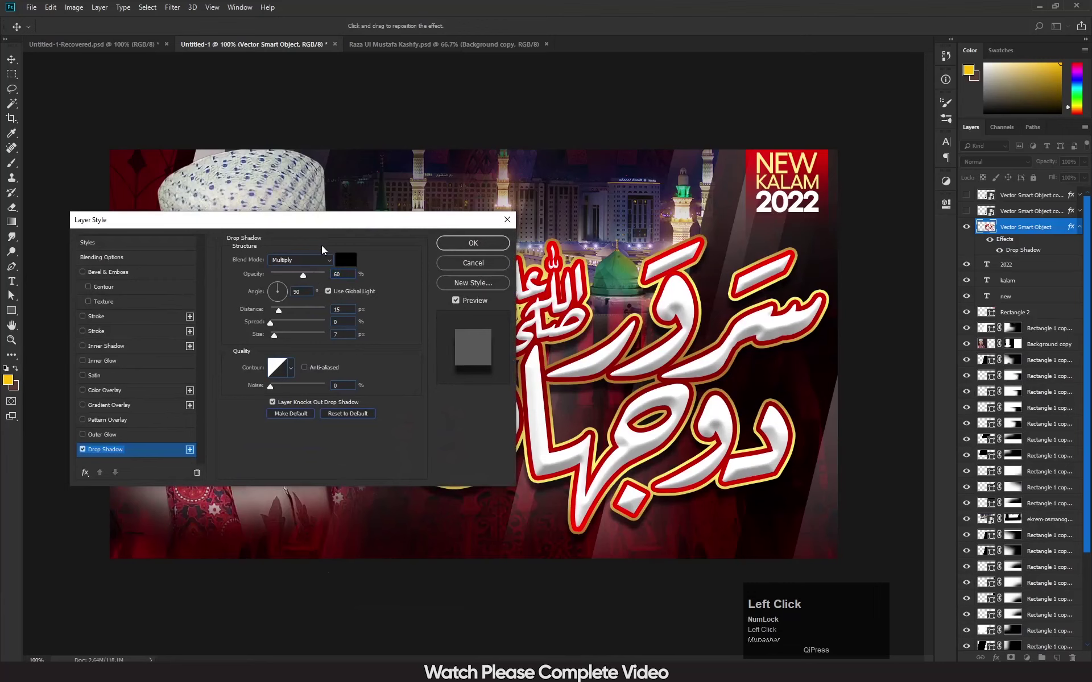
pyautogui.moveTo(322, 234); pyautogui.dragTo(397, 243)
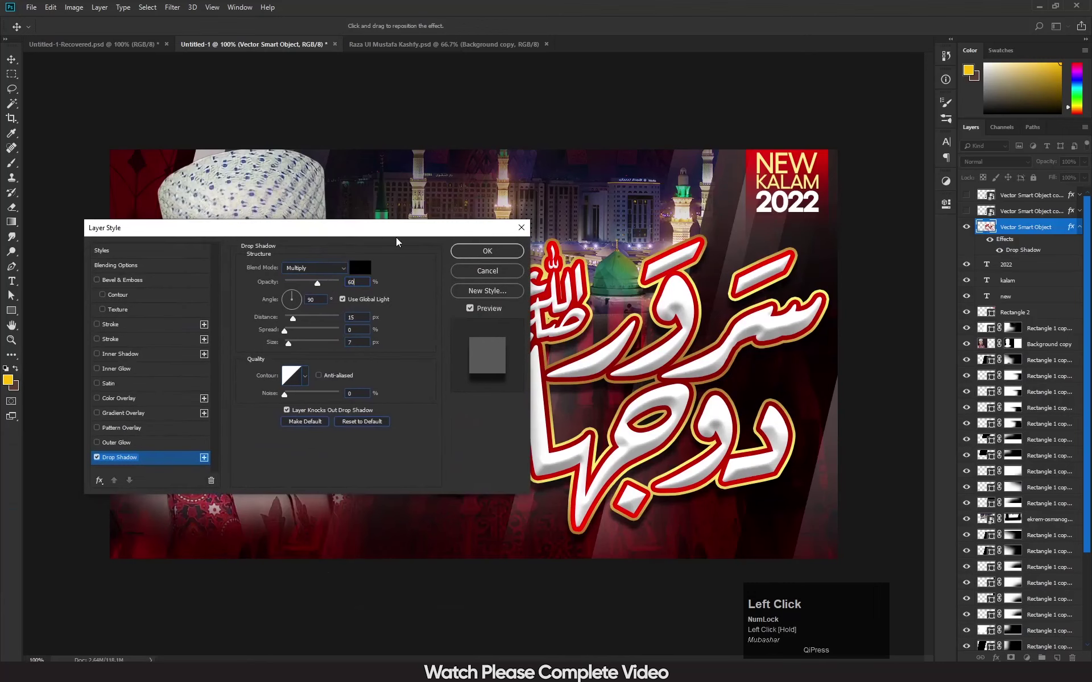
pyautogui.click(478, 253)
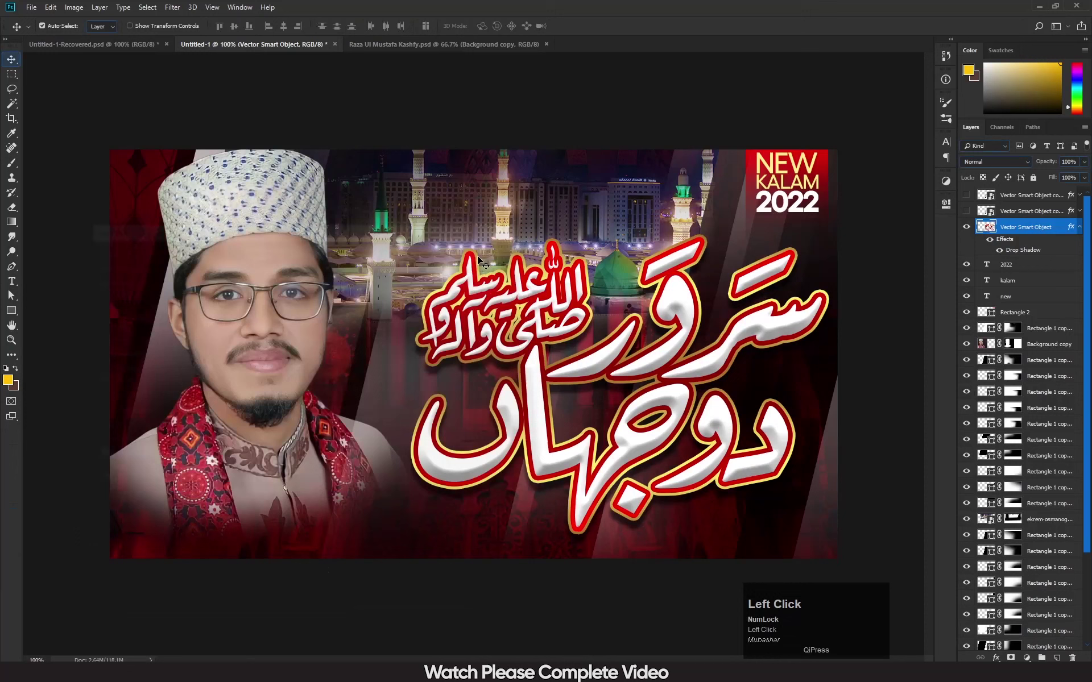
# - Show the topmost calligraphy copy, expand its effects and hide both of its strokes
pyautogui.click(966, 196)
pyautogui.click(966, 196)
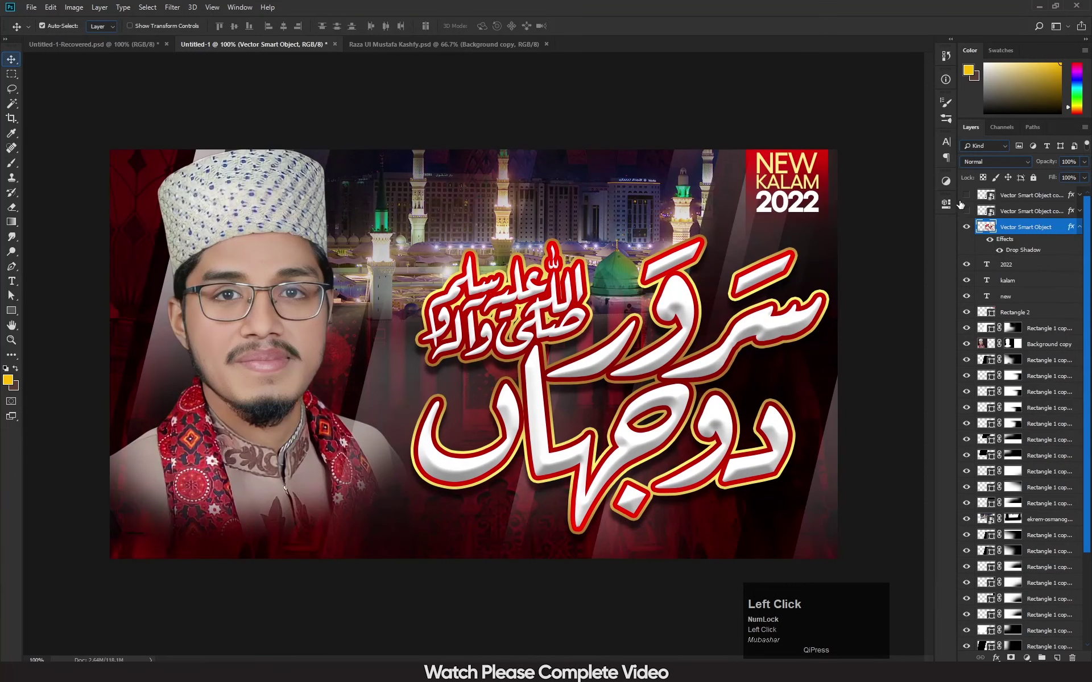
pyautogui.click(966, 195)
pyautogui.click(1017, 202)
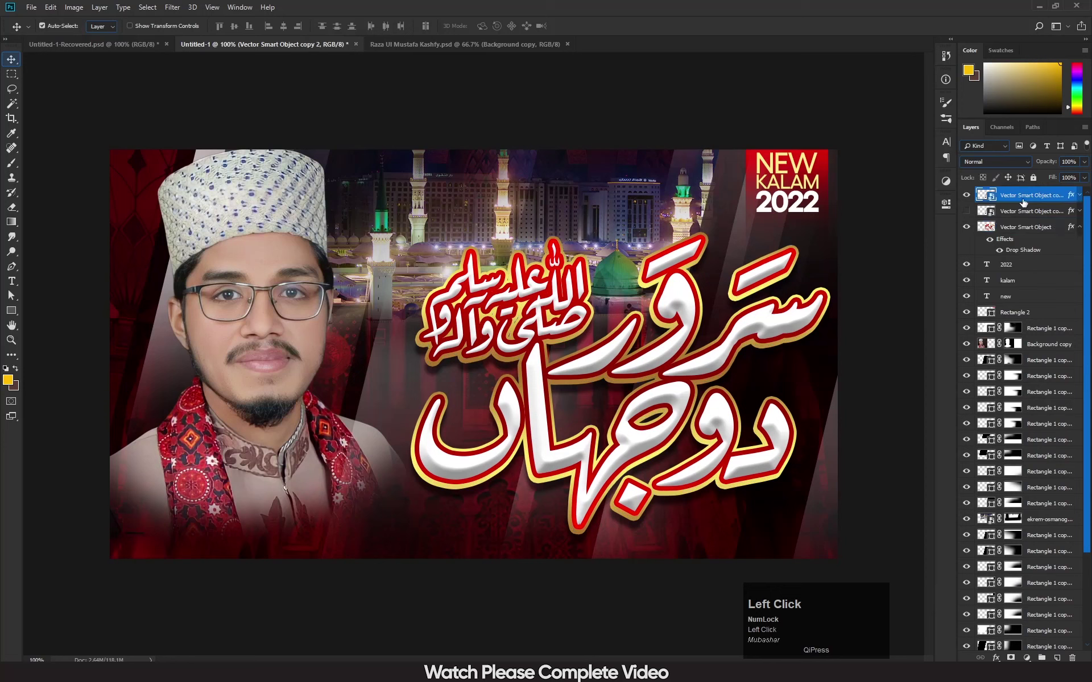
pyautogui.click(1080, 195)
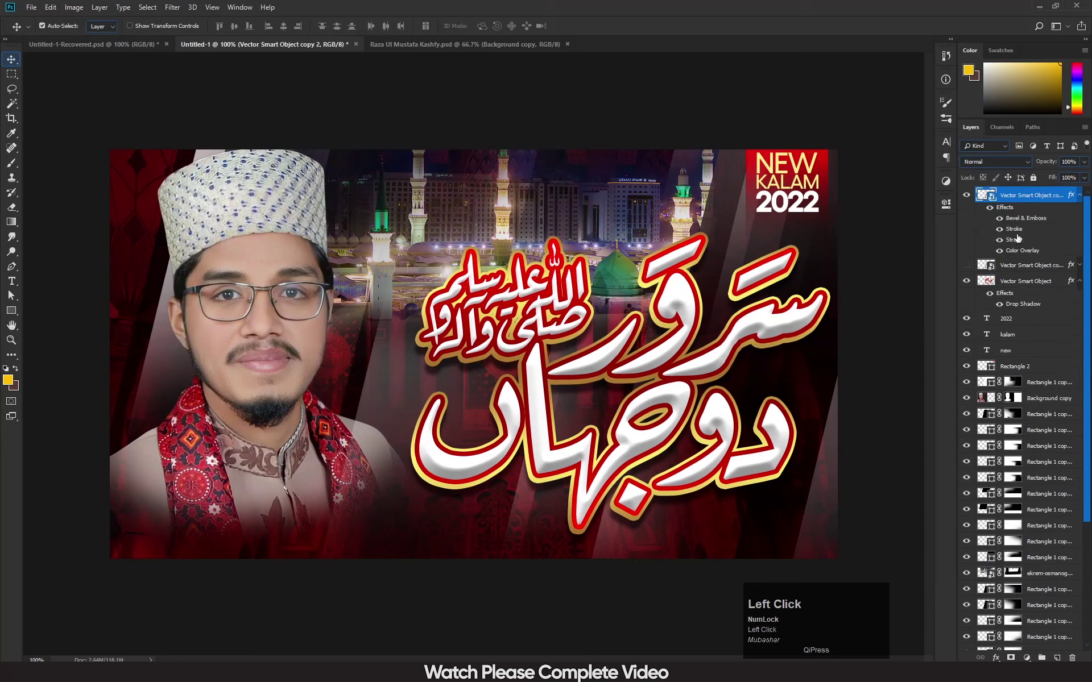
pyautogui.click(999, 239)
pyautogui.click(999, 240)
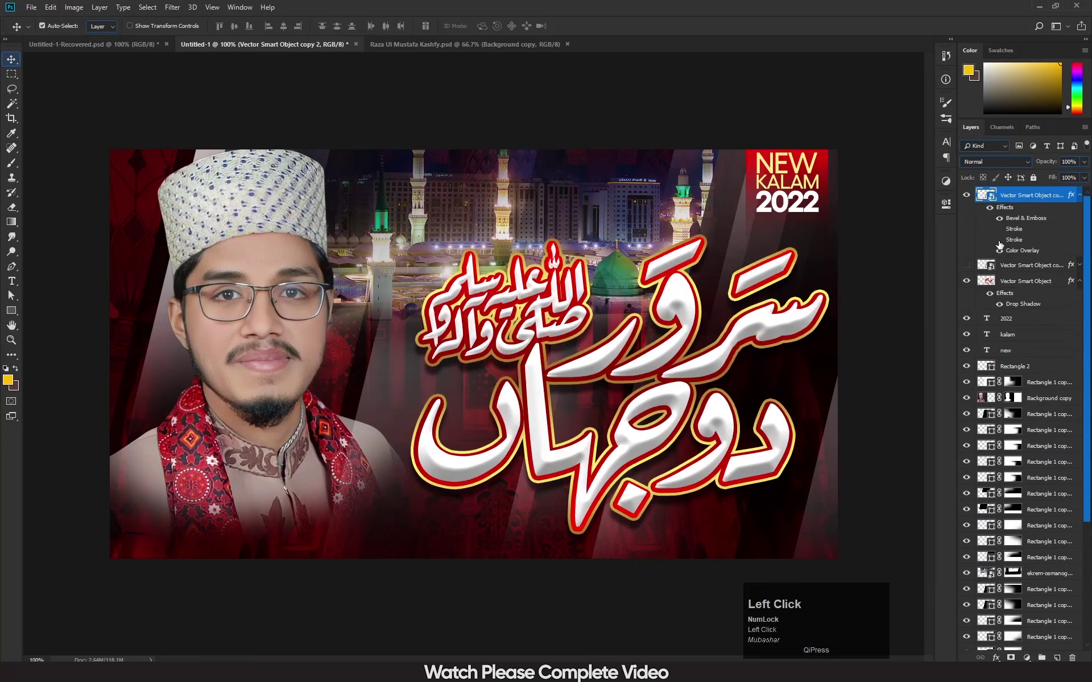
# - Open the topmost calligraphy copy's layer style, turn off its gradient stroke and add a drop shadow
pyautogui.click(1067, 199)
pyautogui.doubleClick(1042, 196)
pyautogui.click(1042, 199)
pyautogui.doubleClick(1043, 199)
pyautogui.click(1042, 200)
pyautogui.doubleClick(1049, 243)
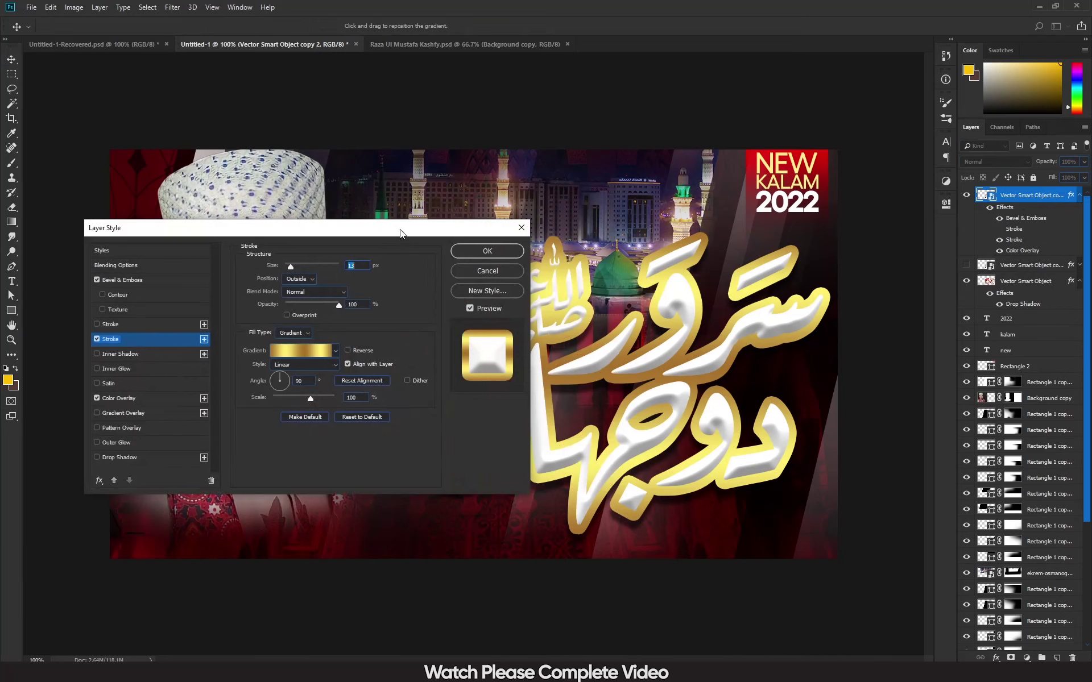
pyautogui.moveTo(401, 230); pyautogui.dragTo(683, 172)
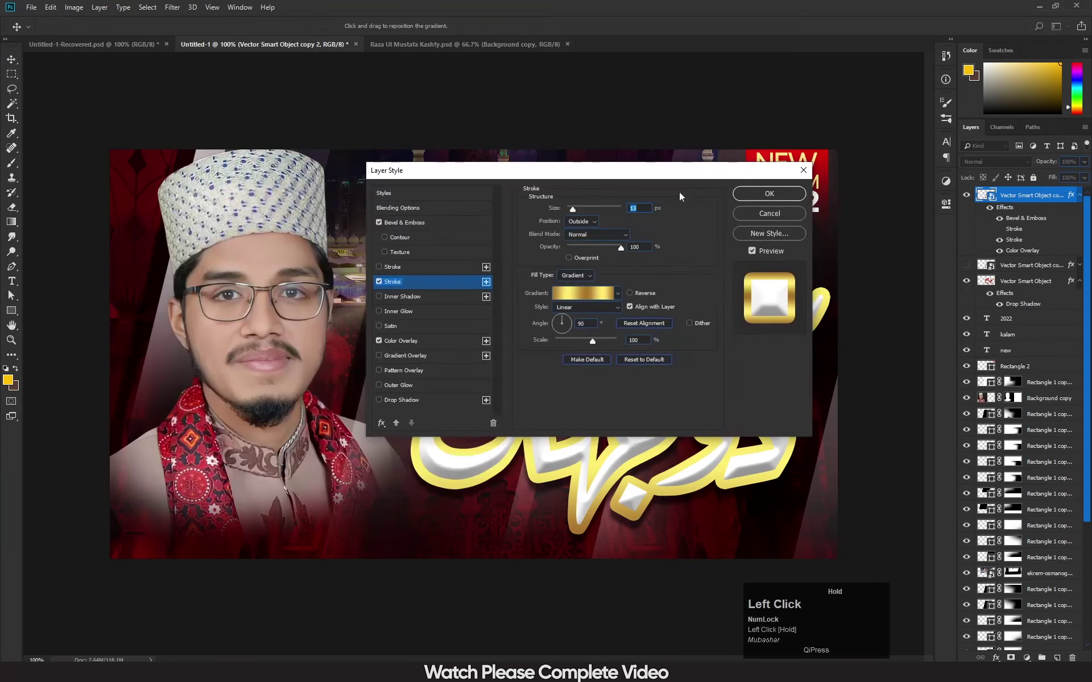
pyautogui.click(378, 282)
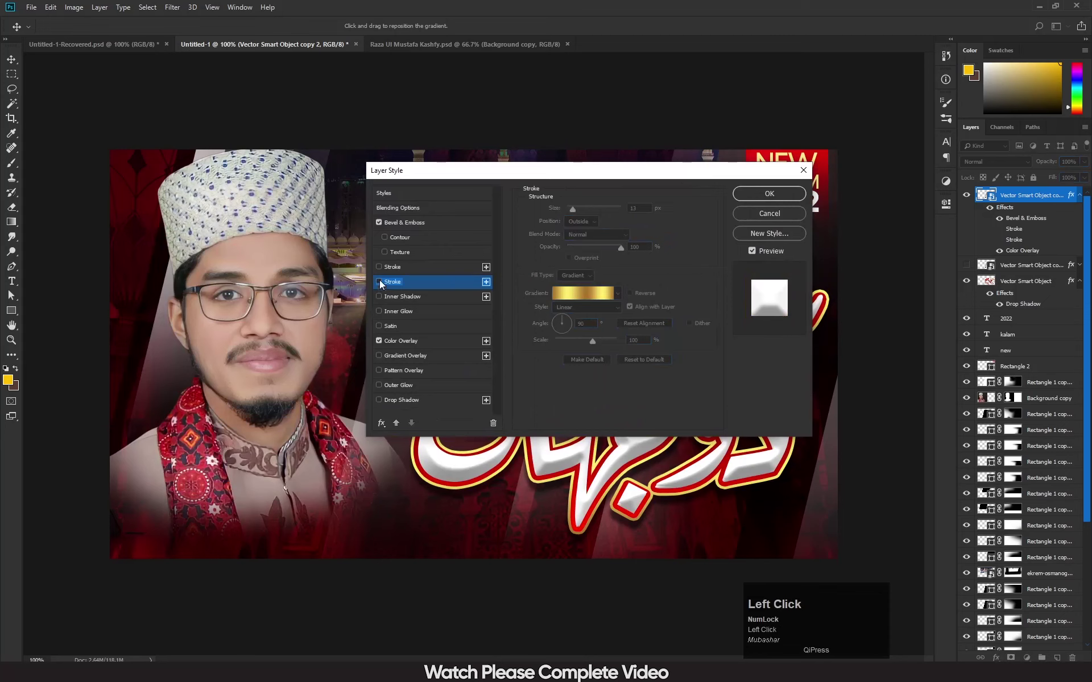
pyautogui.click(388, 400)
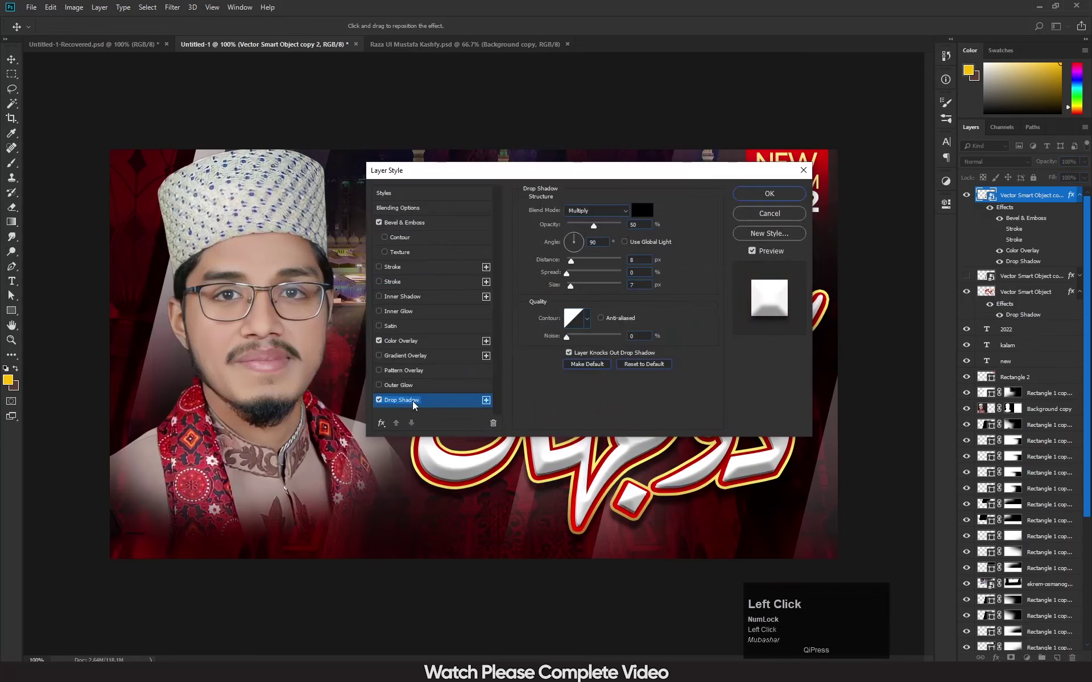
pyautogui.moveTo(574, 171); pyautogui.dragTo(391, 152)
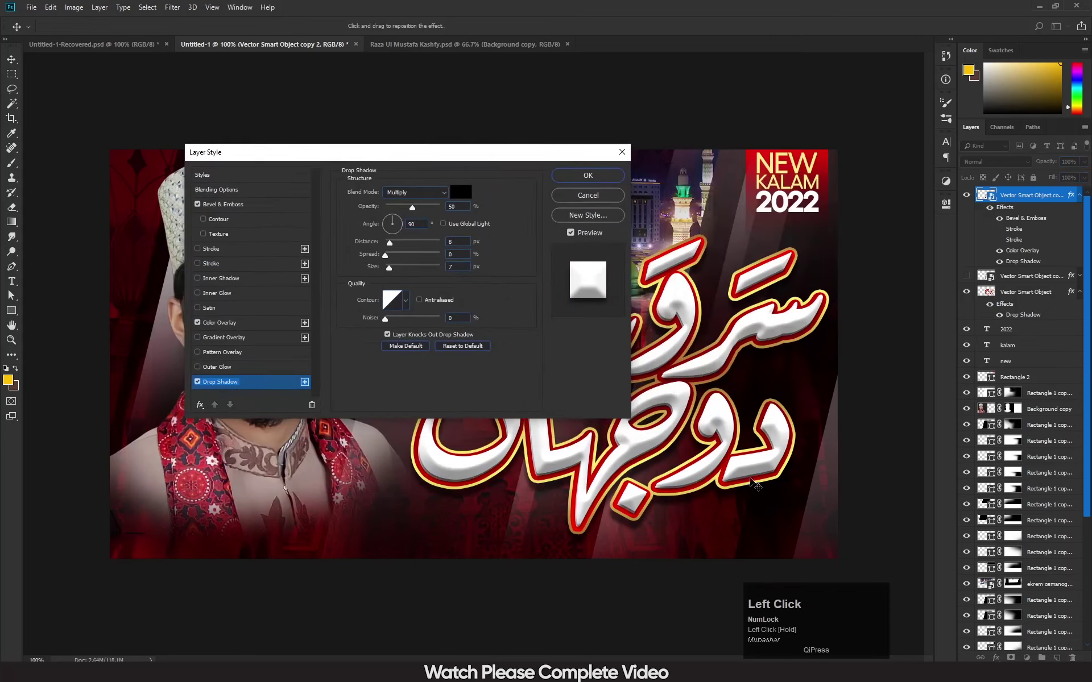
# - Set the topmost copy's drop shadow opacity to 60%
pyautogui.click(412, 207)
pyautogui.moveTo(412, 207); pyautogui.dragTo(430, 211)
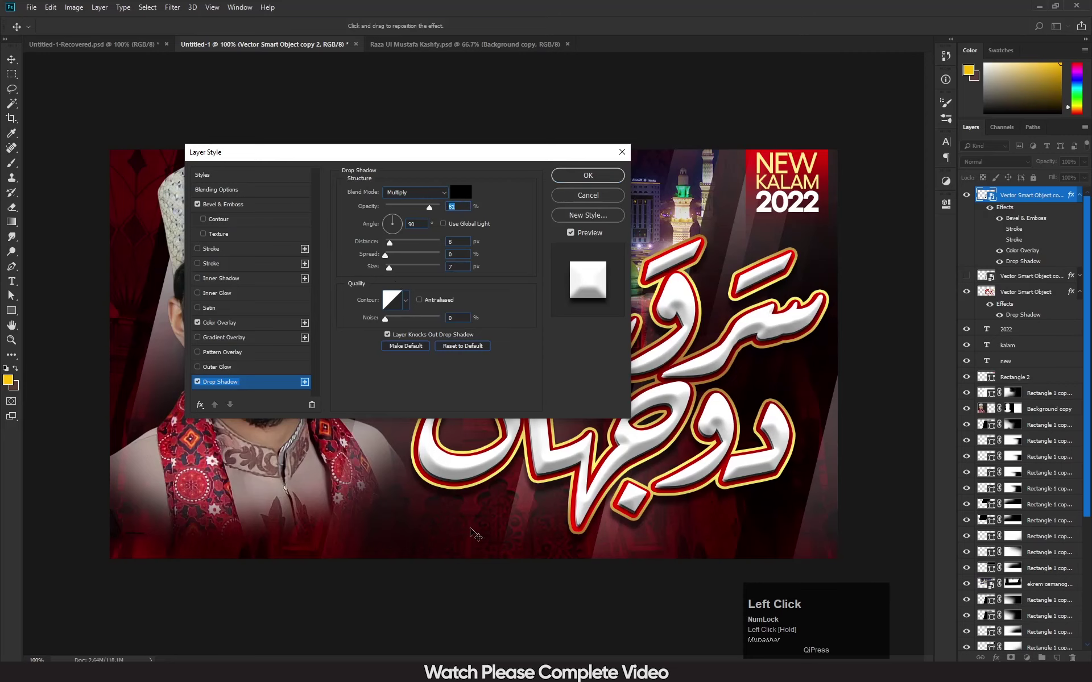
pyautogui.moveTo(474, 149); pyautogui.dragTo(322, 103)
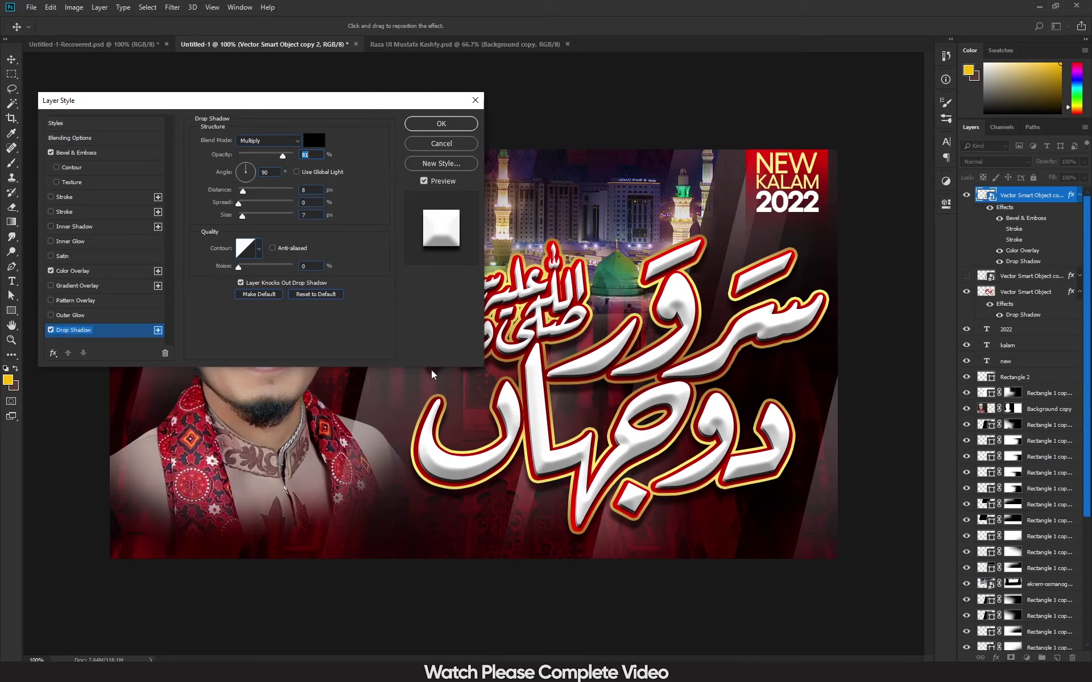
pyautogui.moveTo(282, 157); pyautogui.dragTo(283, 158)
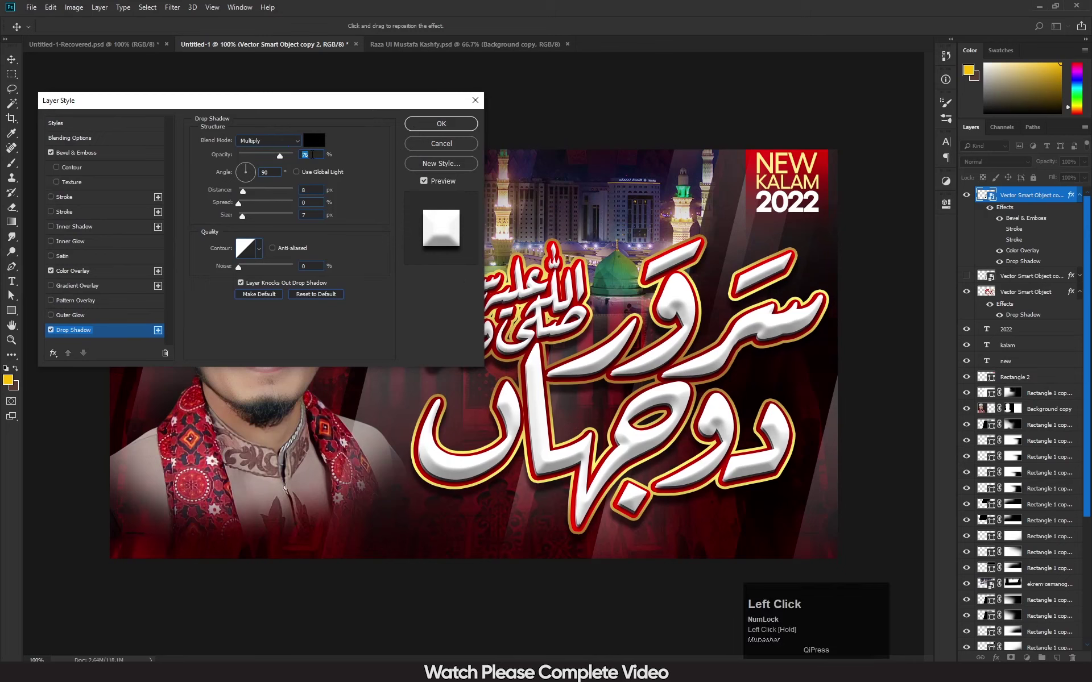
pyautogui.write('60')
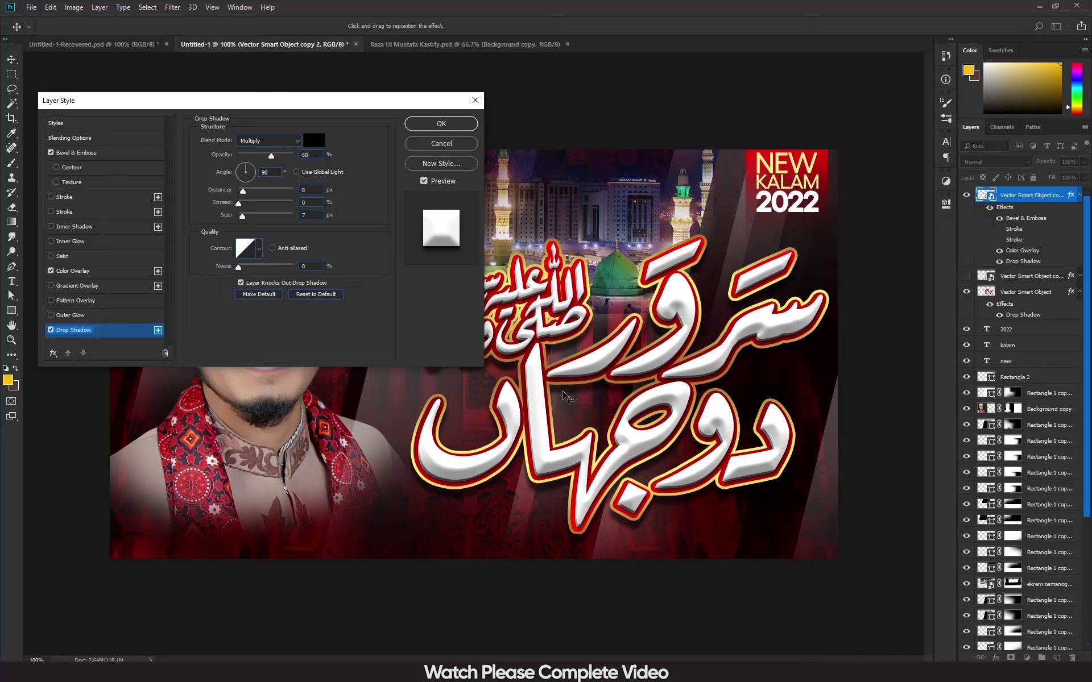
# - Set the topmost copy's drop shadow distance to 12 px and size to 5 px, and apply the style
pyautogui.moveTo(354, 101); pyautogui.dragTo(223, 107)
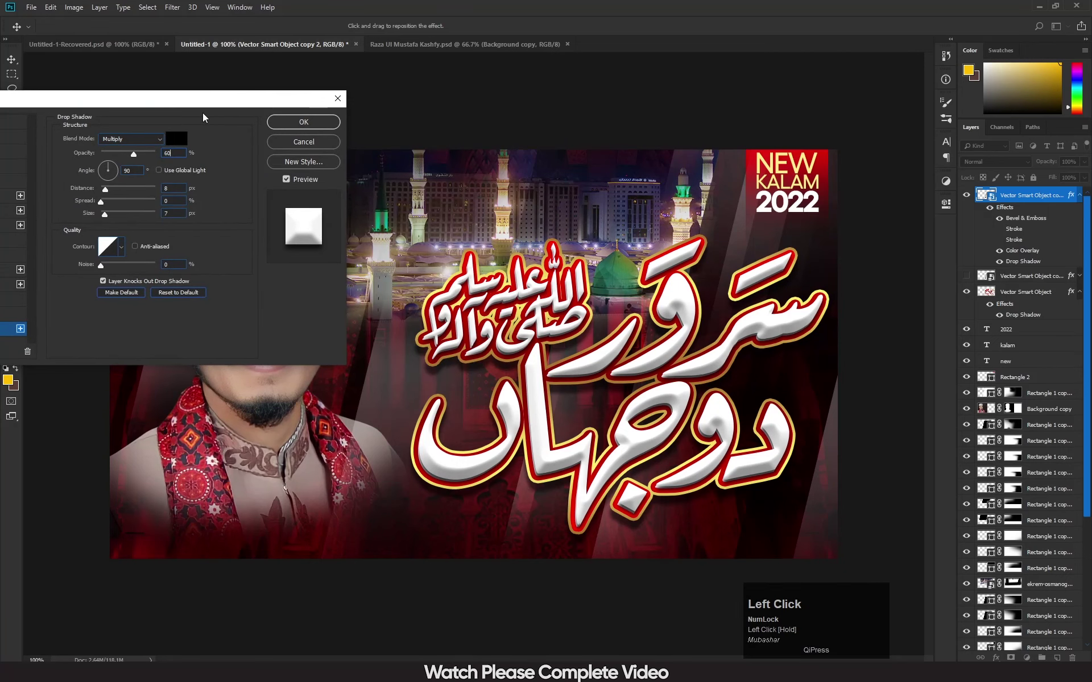
pyautogui.click(194, 98)
pyautogui.moveTo(196, 101); pyautogui.dragTo(317, 93)
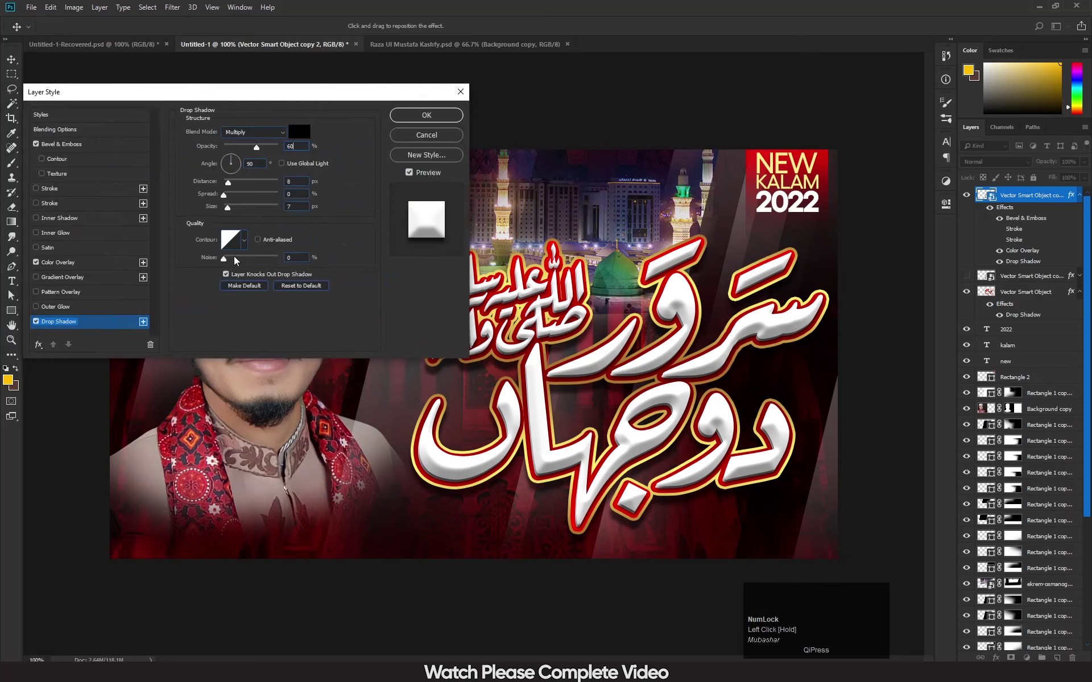
pyautogui.moveTo(229, 184); pyautogui.dragTo(232, 188)
pyautogui.click(275, 207)
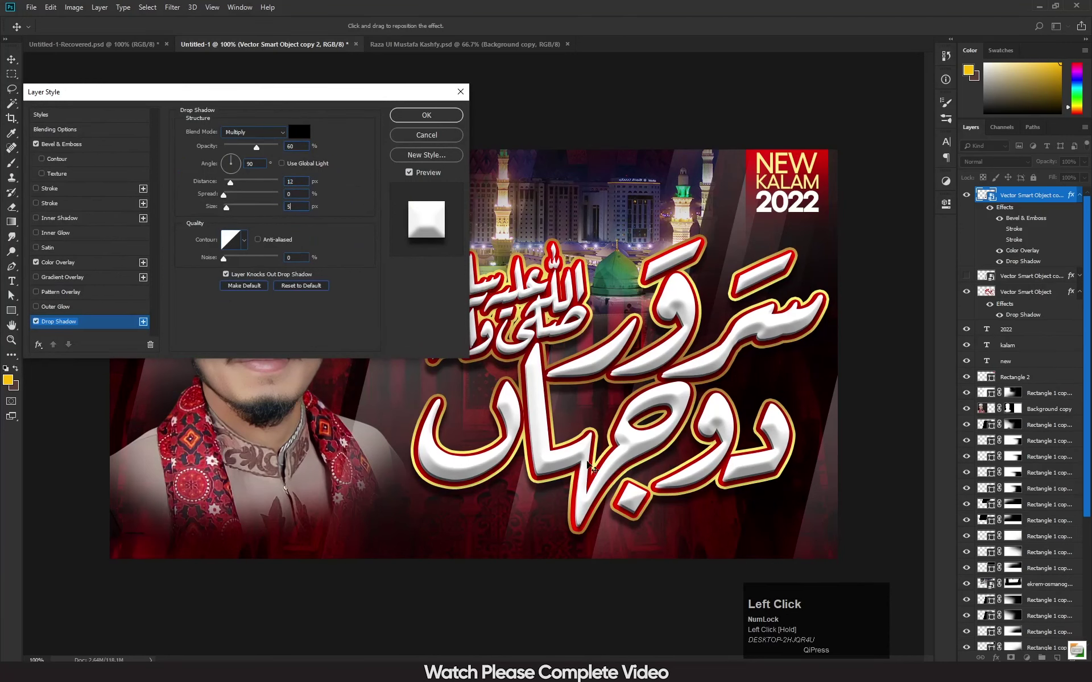
pyautogui.click(424, 116)
# - Show the middle calligraphy copy, reduce the topmost copy's drop shadow distance to 8 px and collapse its effects list
pyautogui.click(966, 276)
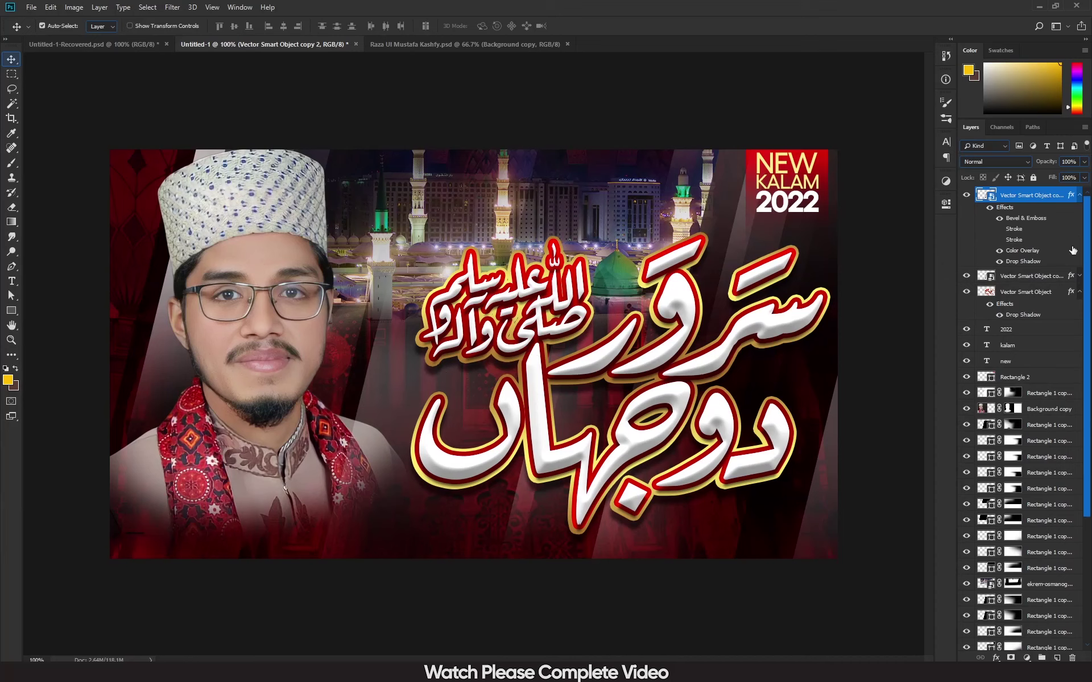
pyautogui.click(1052, 202)
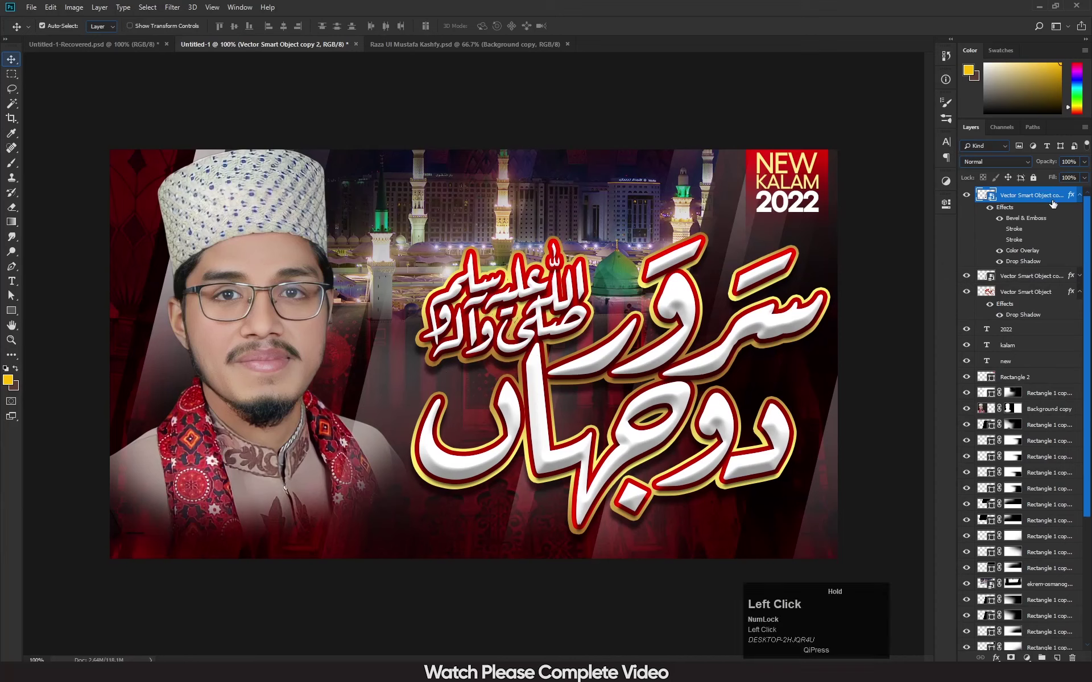
pyautogui.doubleClick(1061, 253)
pyautogui.click(88, 322)
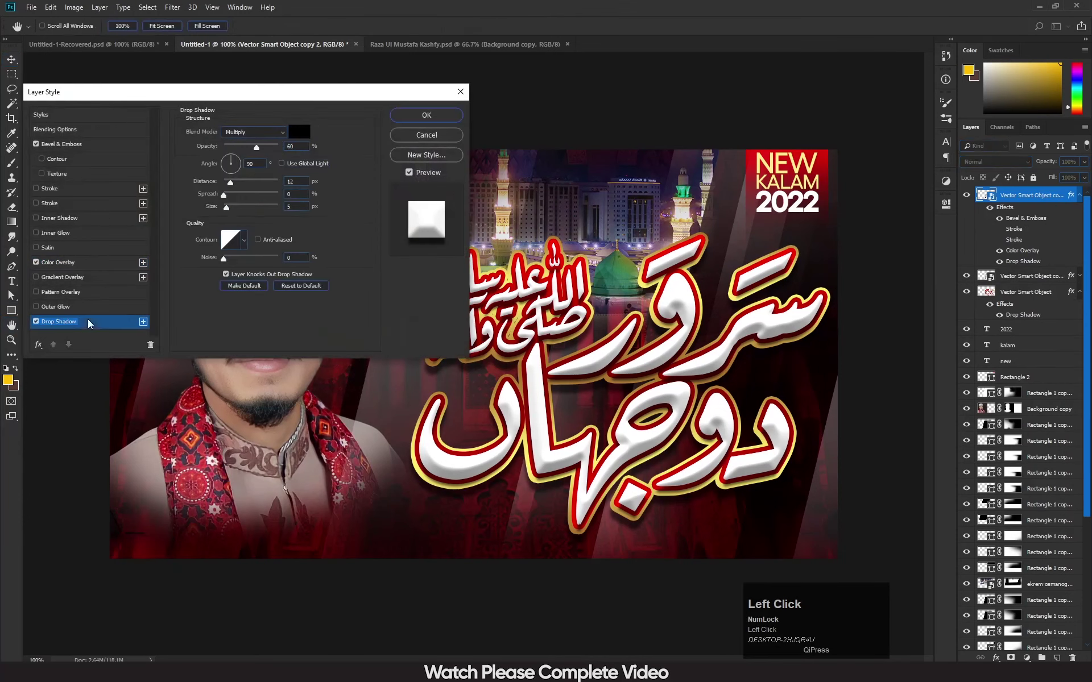
pyautogui.moveTo(230, 182); pyautogui.dragTo(228, 182)
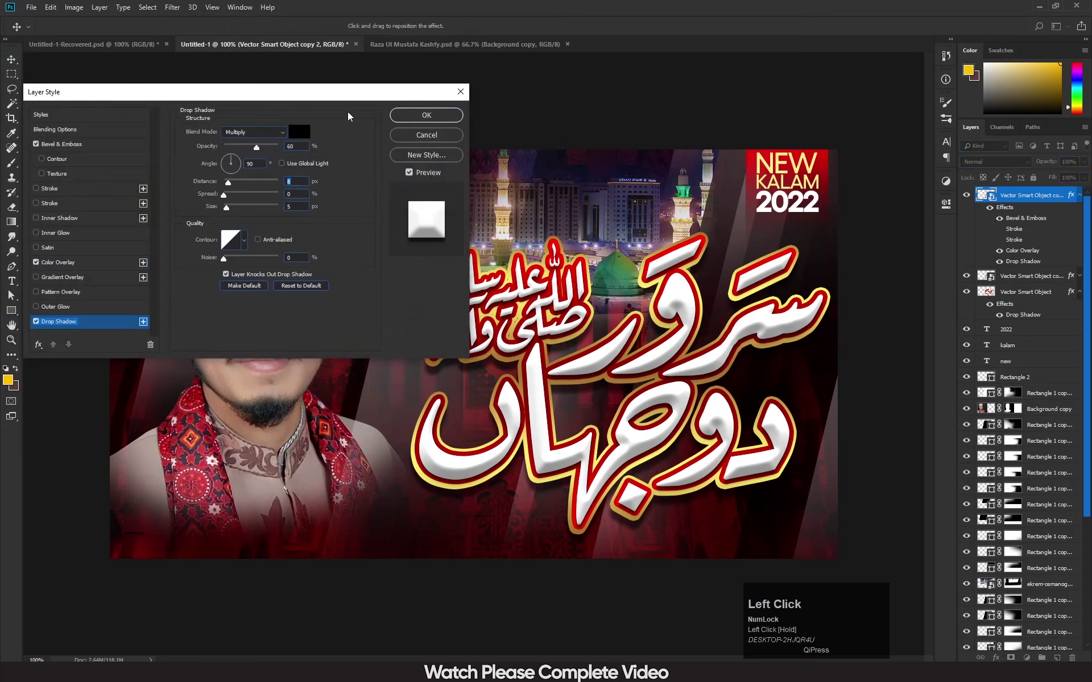
pyautogui.moveTo(335, 104); pyautogui.dragTo(459, 145)
pyautogui.click(548, 166)
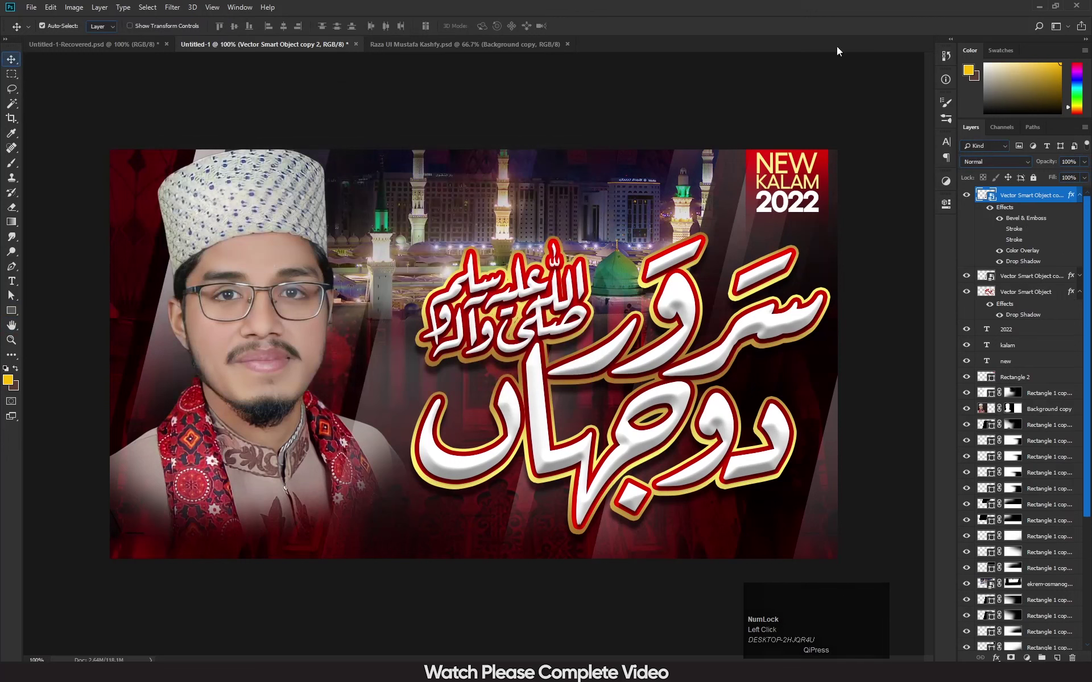
pyautogui.click(1081, 206)
pyautogui.click(1080, 199)
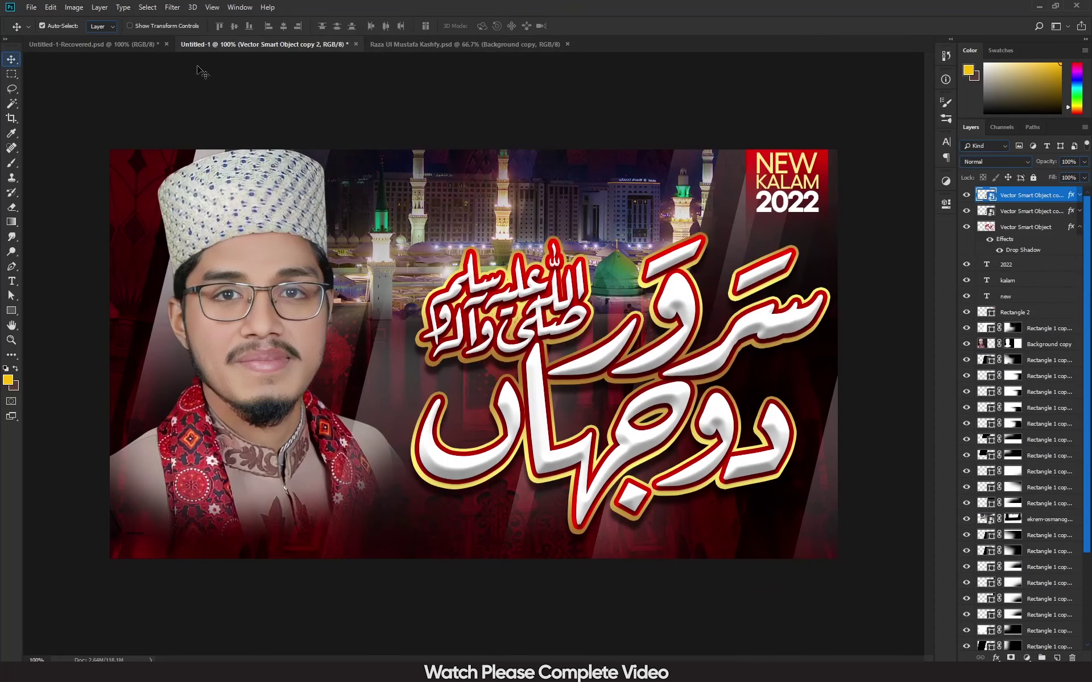
# - Open Owais Raza Qadri.psd from the Tutorial Graphics folder on the Graphic Files (D:) drive
pyautogui.click(83, 671)
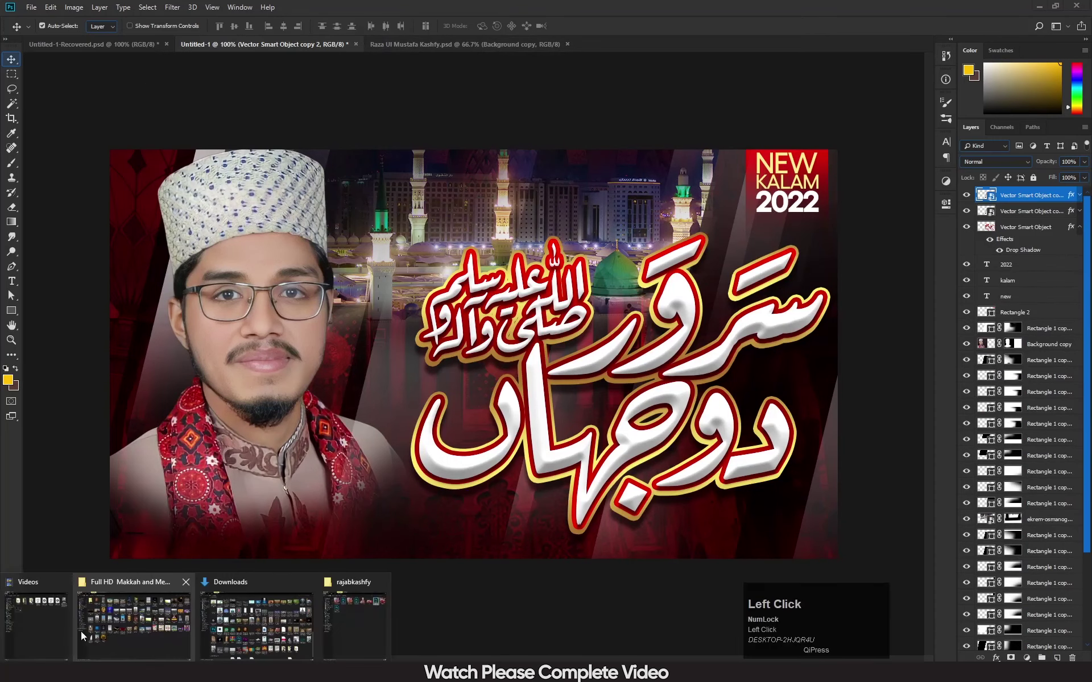
pyautogui.click(109, 632)
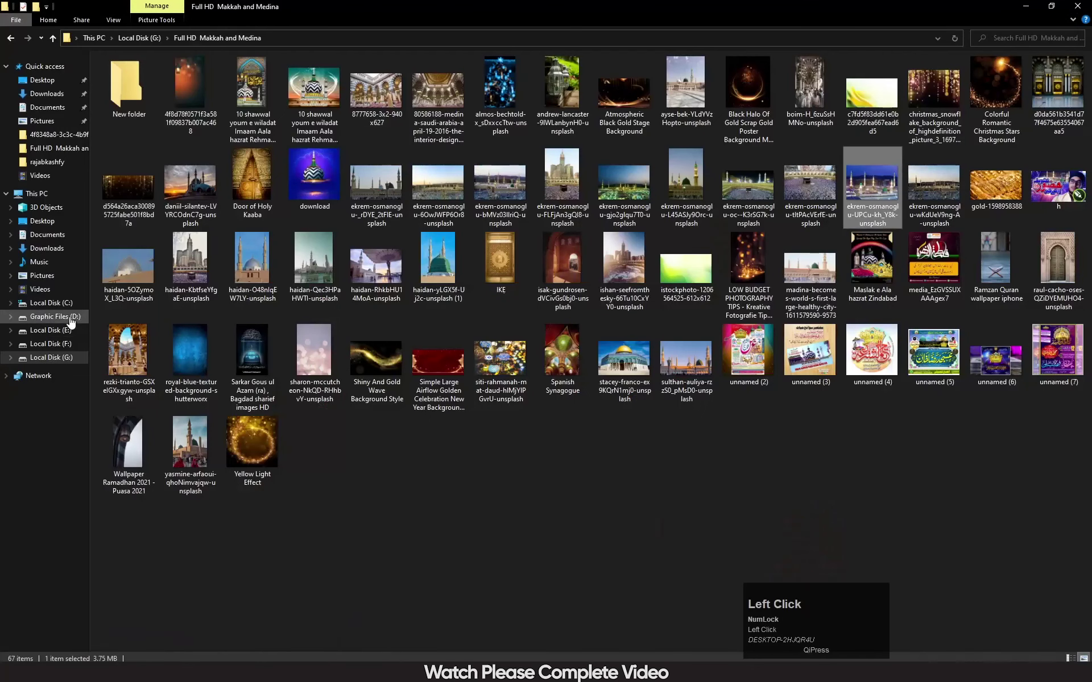
pyautogui.click(55, 317)
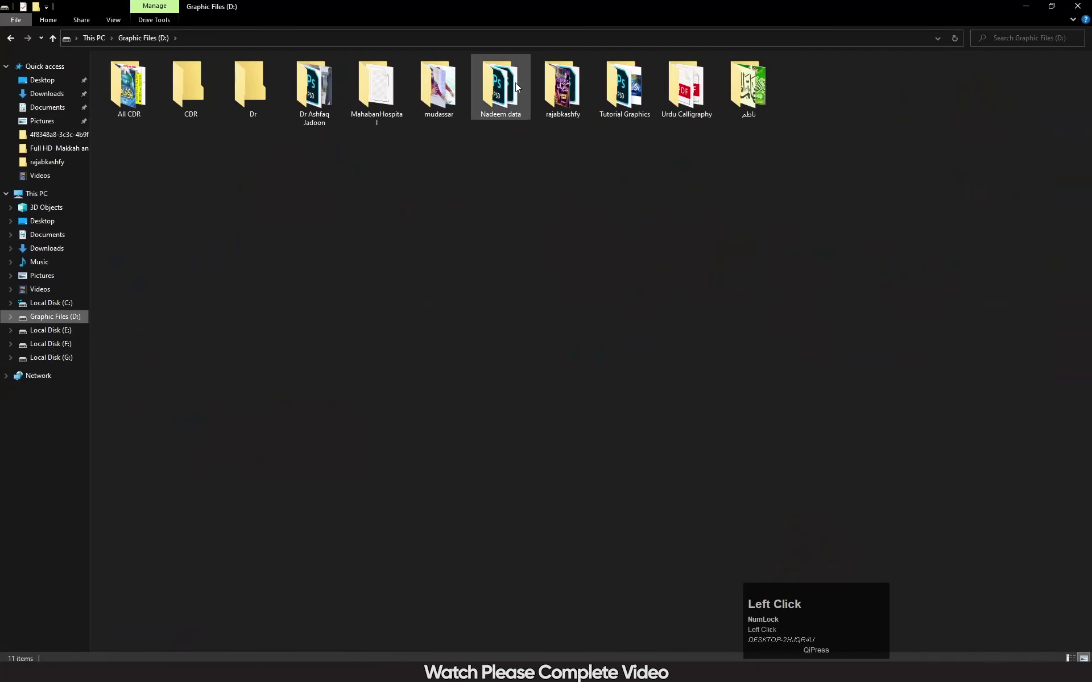
pyautogui.doubleClick(625, 85)
pyautogui.doubleClick(1061, 89)
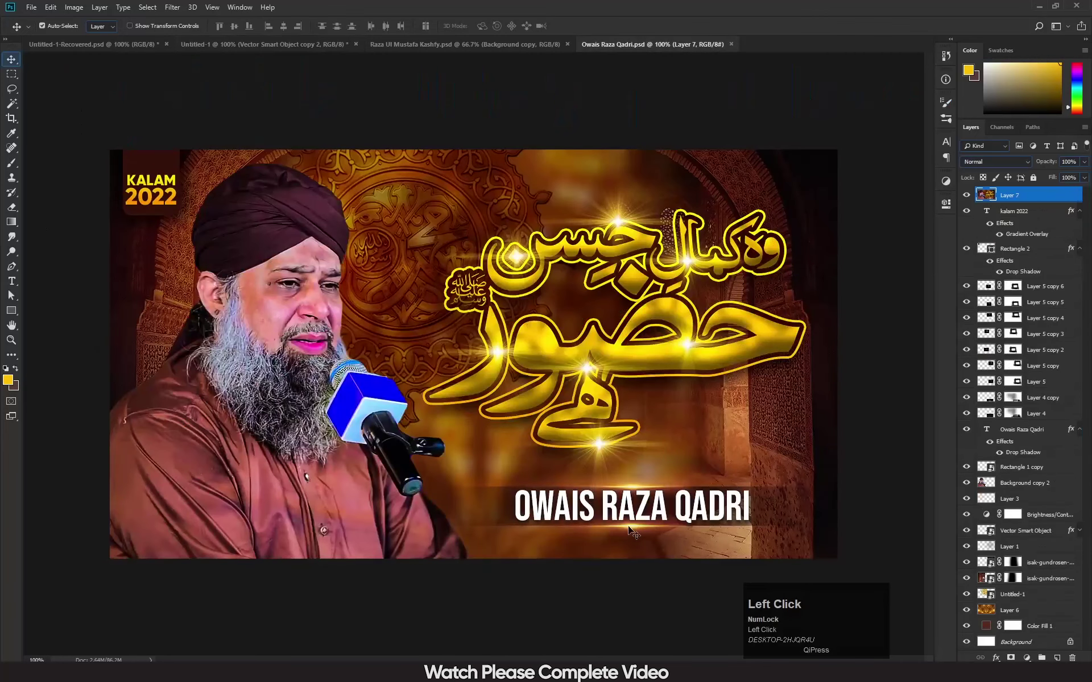
# - Copy the light flare under the name text into the Untitled-1 banner, scale it to about 311% and place it along the top edge
pyautogui.moveTo(635, 530); pyautogui.dragTo(349, 472)
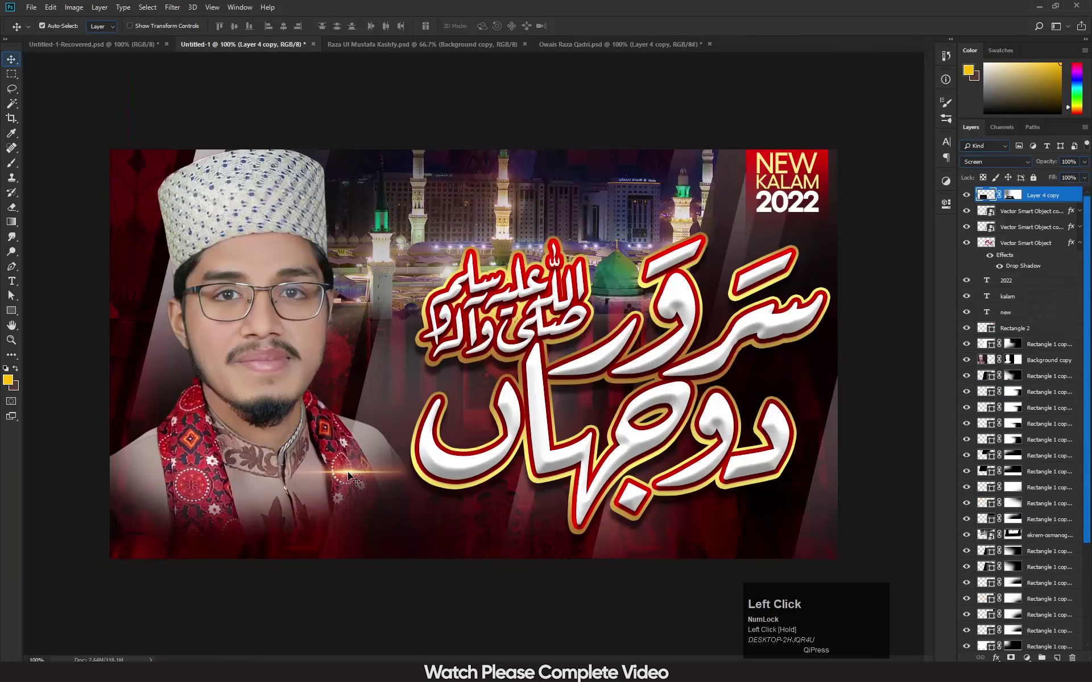
pyautogui.hotkey('ctrl', 't')
pyautogui.moveTo(203, 568); pyautogui.dragTo(129, 640)
pyautogui.moveTo(17, 650); pyautogui.dragTo(19, 649)
pyautogui.moveTo(238, 610); pyautogui.dragTo(224, 366)
pyautogui.press('Return')
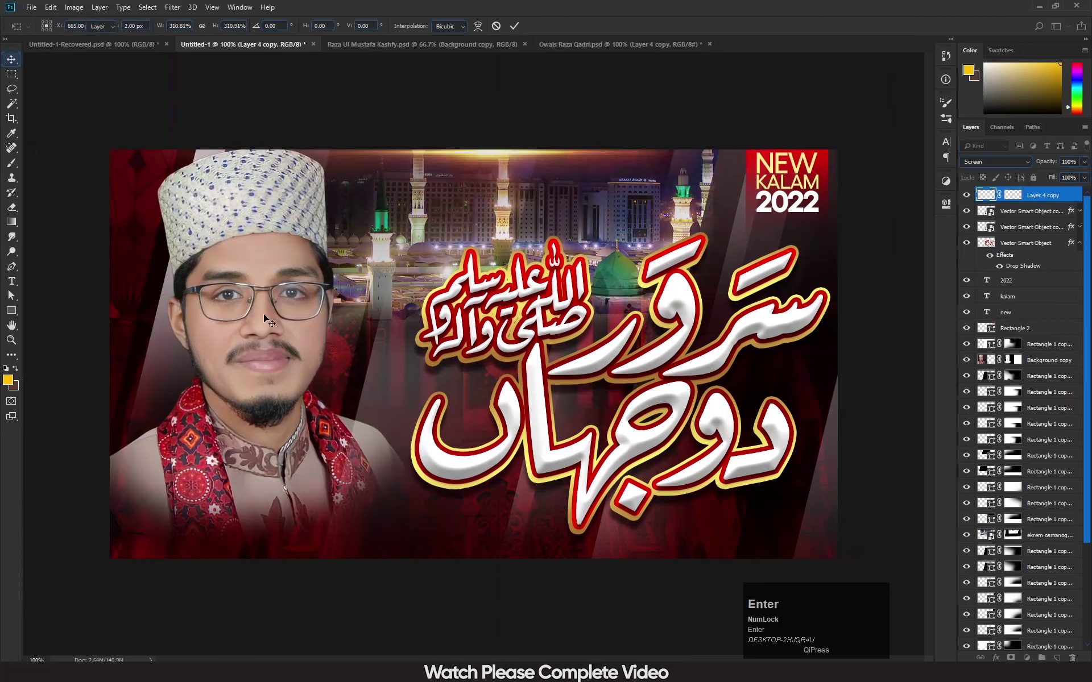
# - Duplicate the light flare to the banner's bottom edge and align both flare layers by their horizontal centers
pyautogui.press('alt')
pyautogui.moveTo(475, 158); pyautogui.dragTo(463, 566)
pyautogui.hotkey('ctrl', '-')
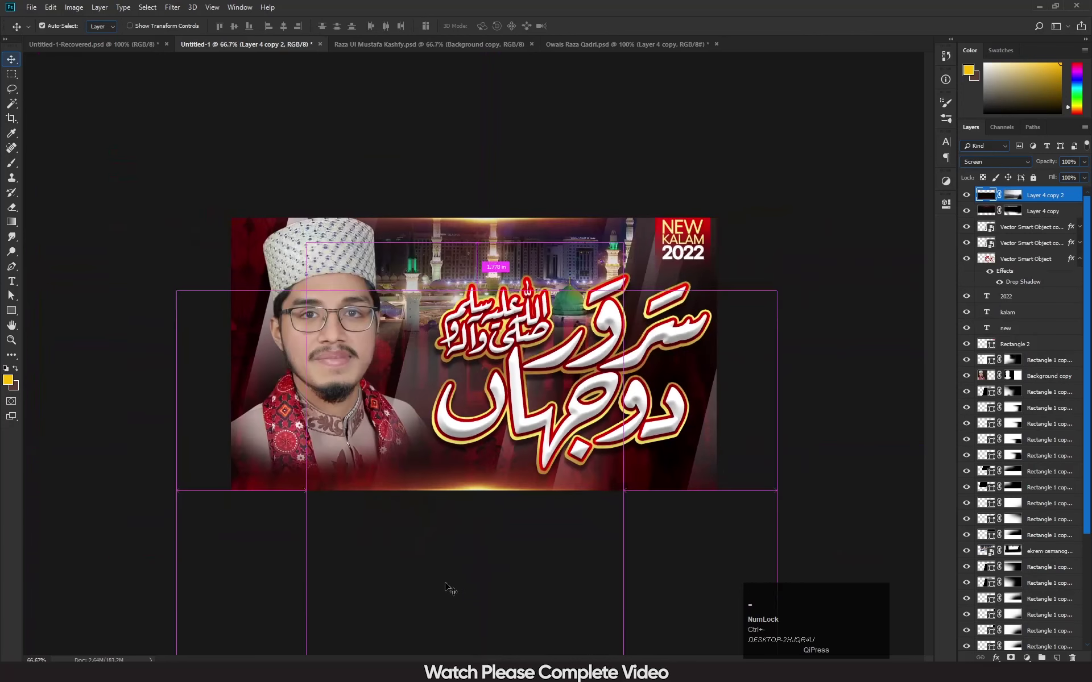
pyautogui.keyDown('shift'); pyautogui.click(1046, 211); pyautogui.keyUp('shift')
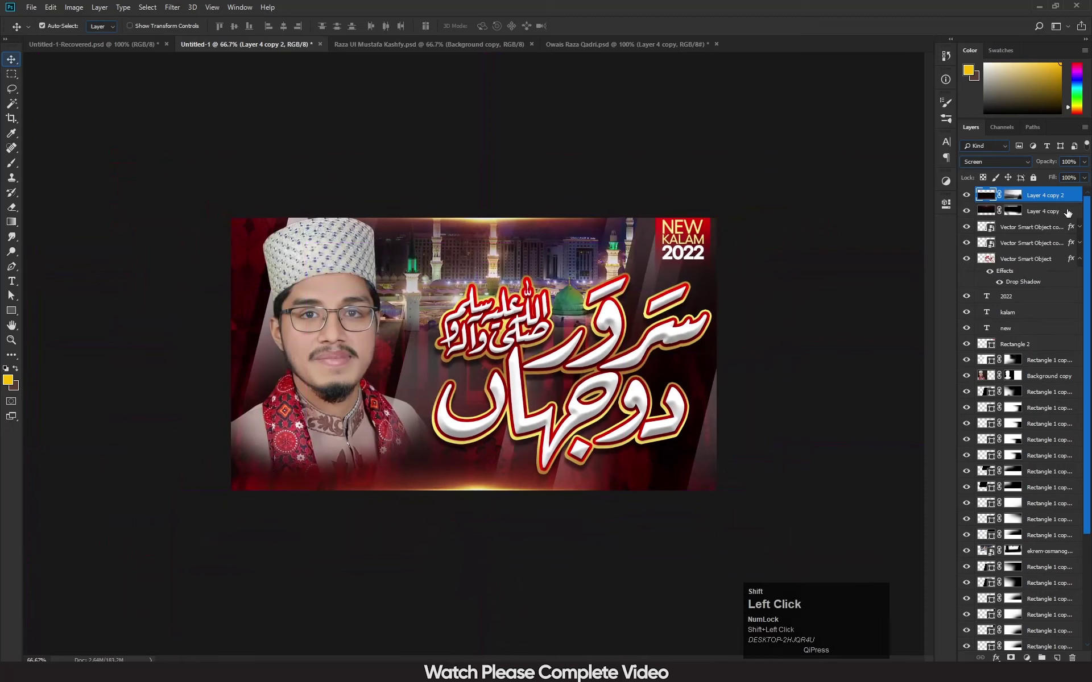
pyautogui.click(283, 27)
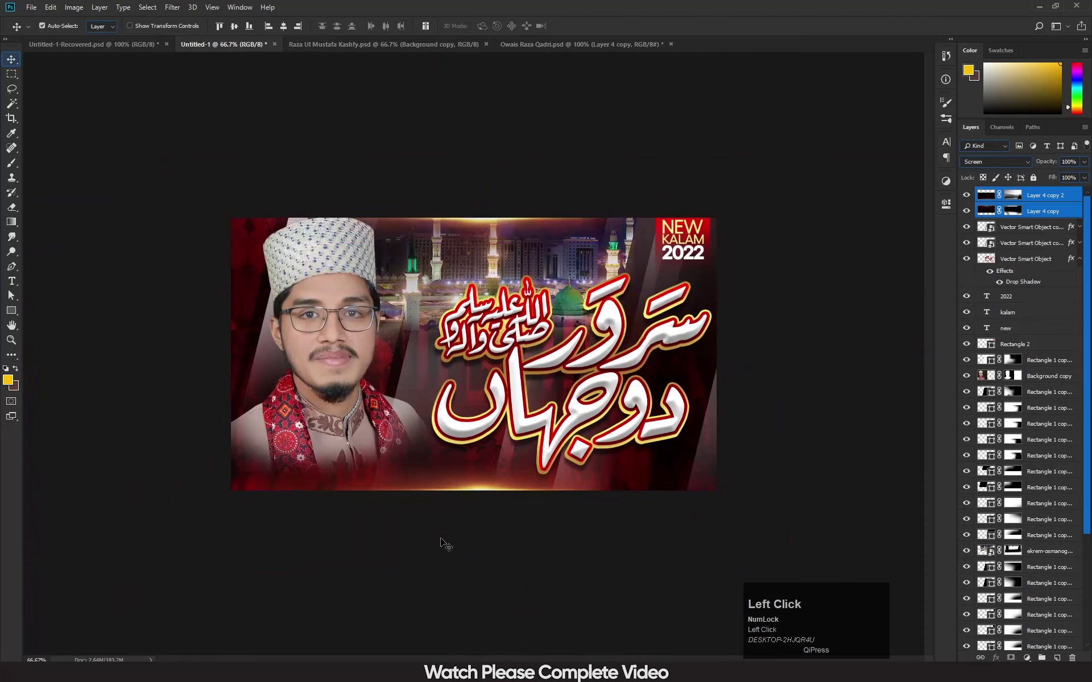
pyautogui.press('Right')
pyautogui.click(892, 407)
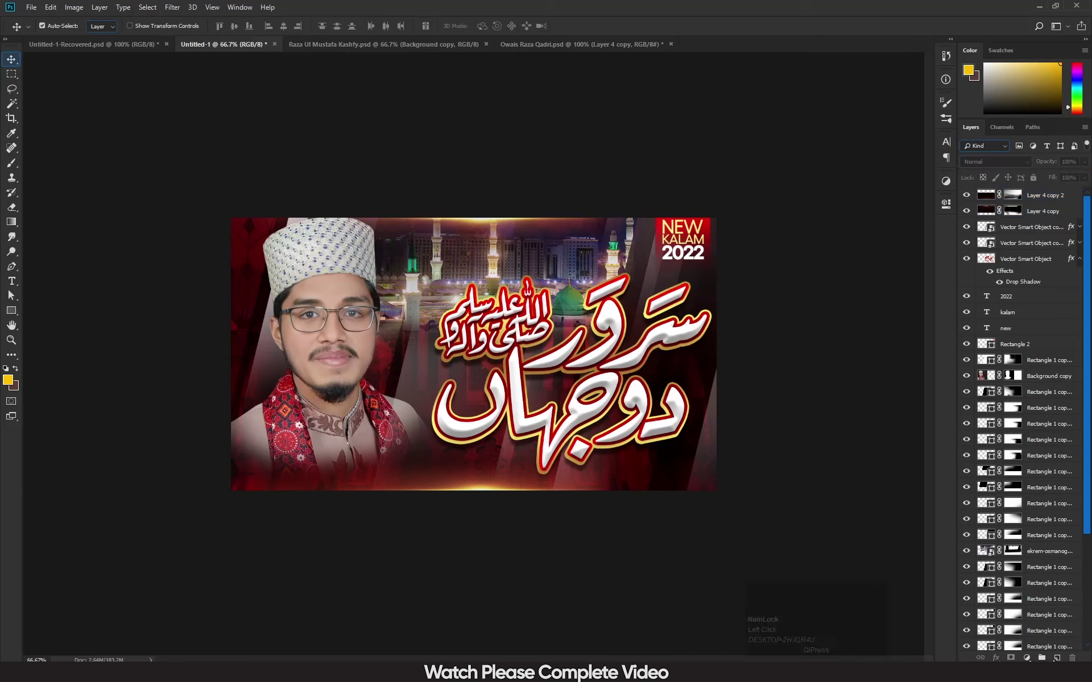
pyautogui.click(1057, 658)
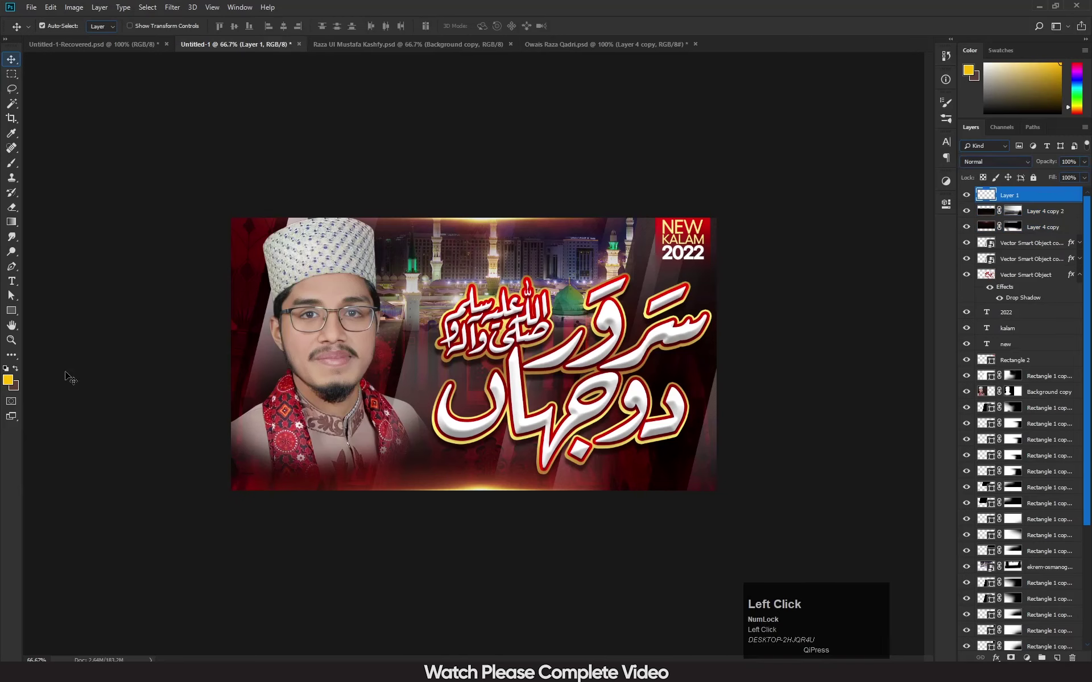
pyautogui.press('b')
pyautogui.press(']')
pyautogui.press(']')
pyautogui.press(']')
pyautogui.press(']')
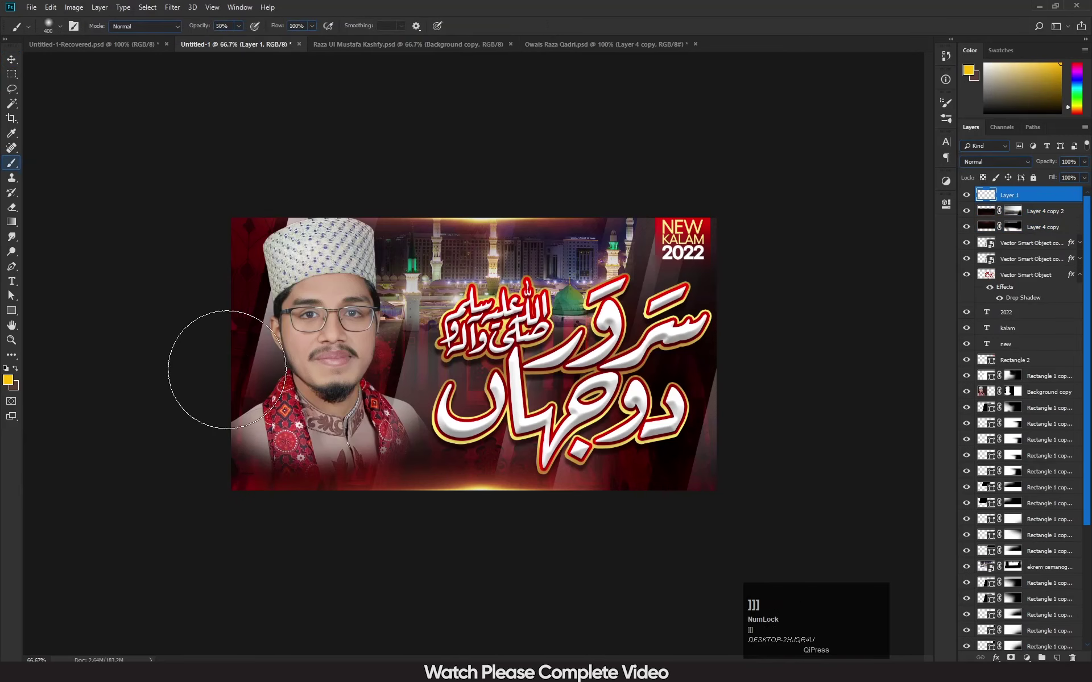
pyautogui.click(8, 381)
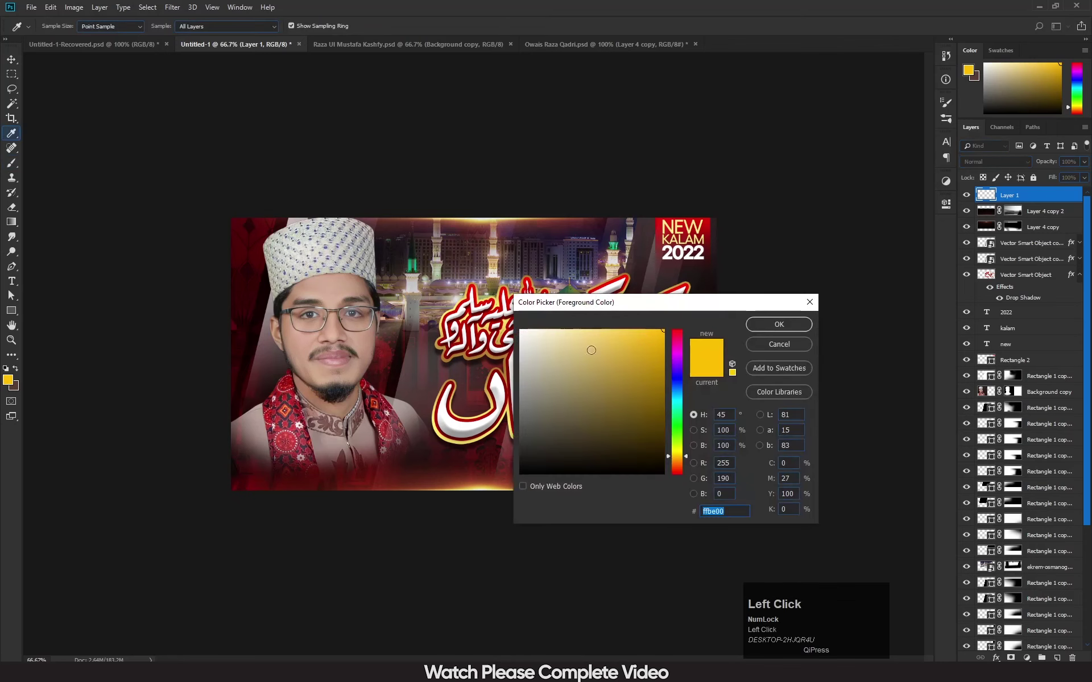
pyautogui.click(790, 326)
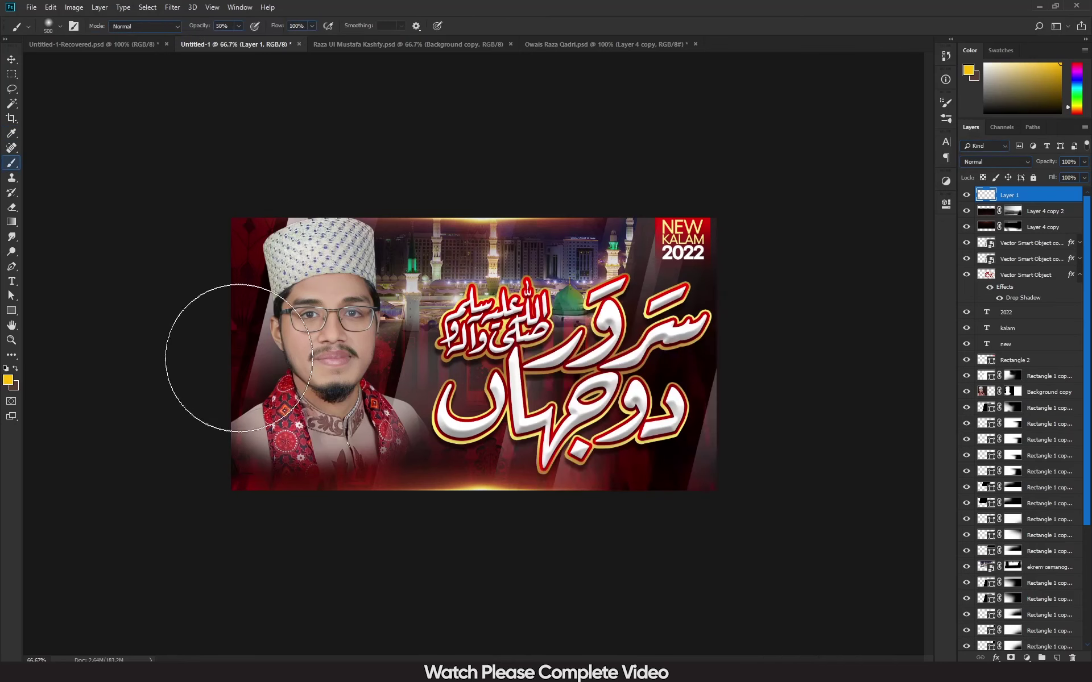
pyautogui.click(239, 358)
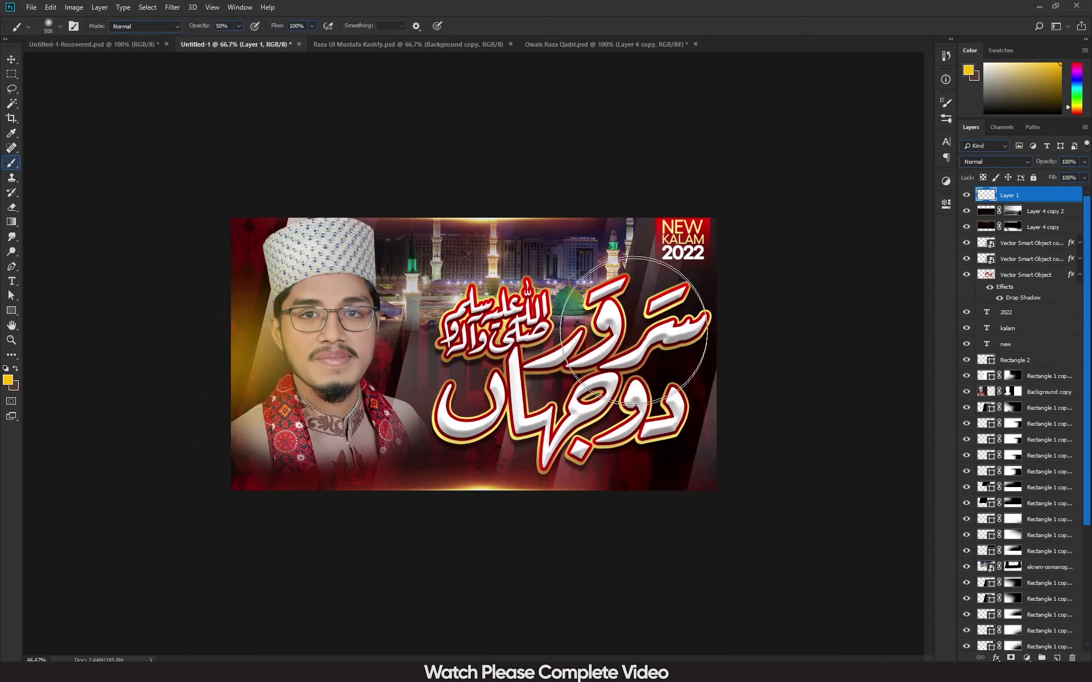
pyautogui.click(12, 59)
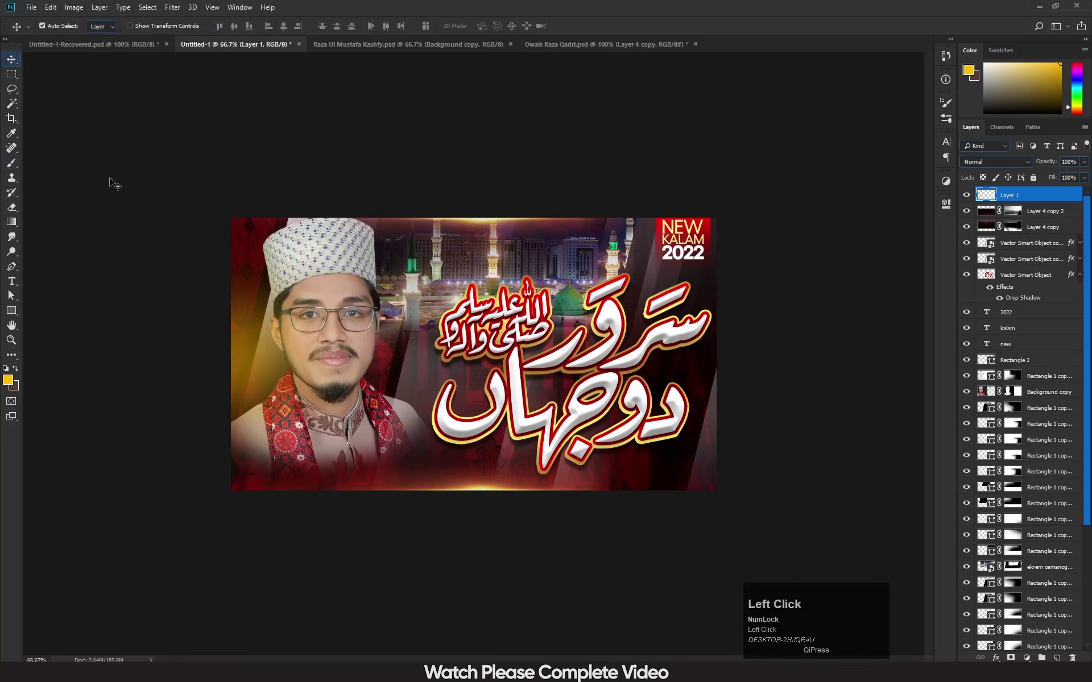
pyautogui.moveTo(260, 366); pyautogui.dragTo(432, 359)
pyautogui.press('Delete')
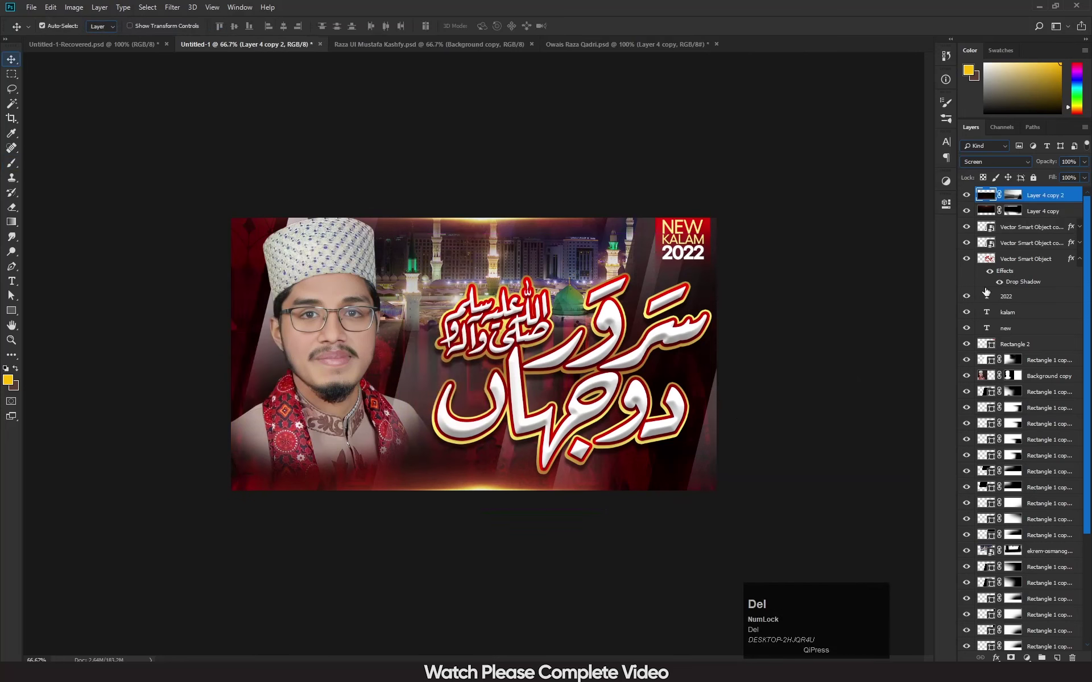
# - Add a new layer and paint one soft yellow brush spot at 250 px between the portrait and the calligraphy
pyautogui.click(1057, 658)
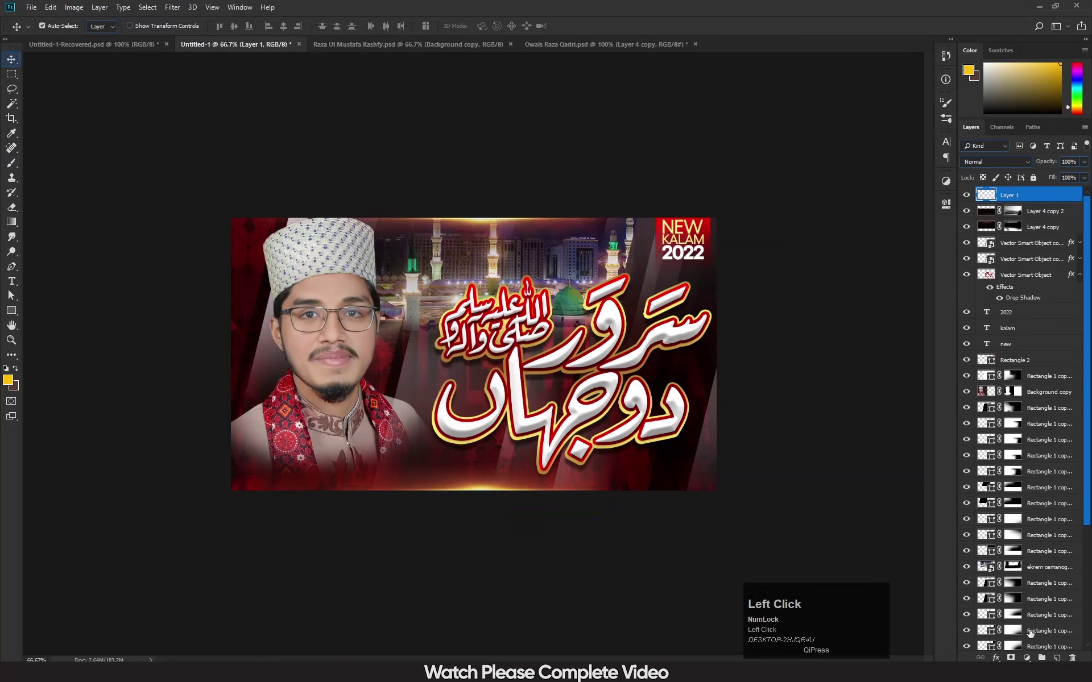
pyautogui.press('b')
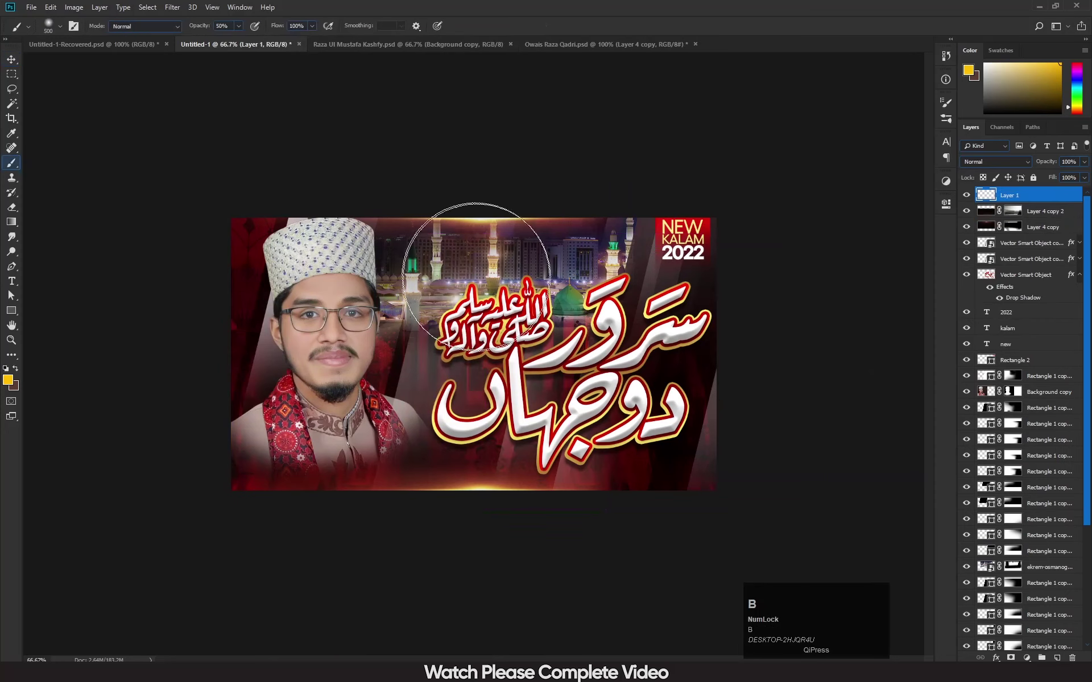
pyautogui.press('[')
pyautogui.press('[')
pyautogui.press('[')
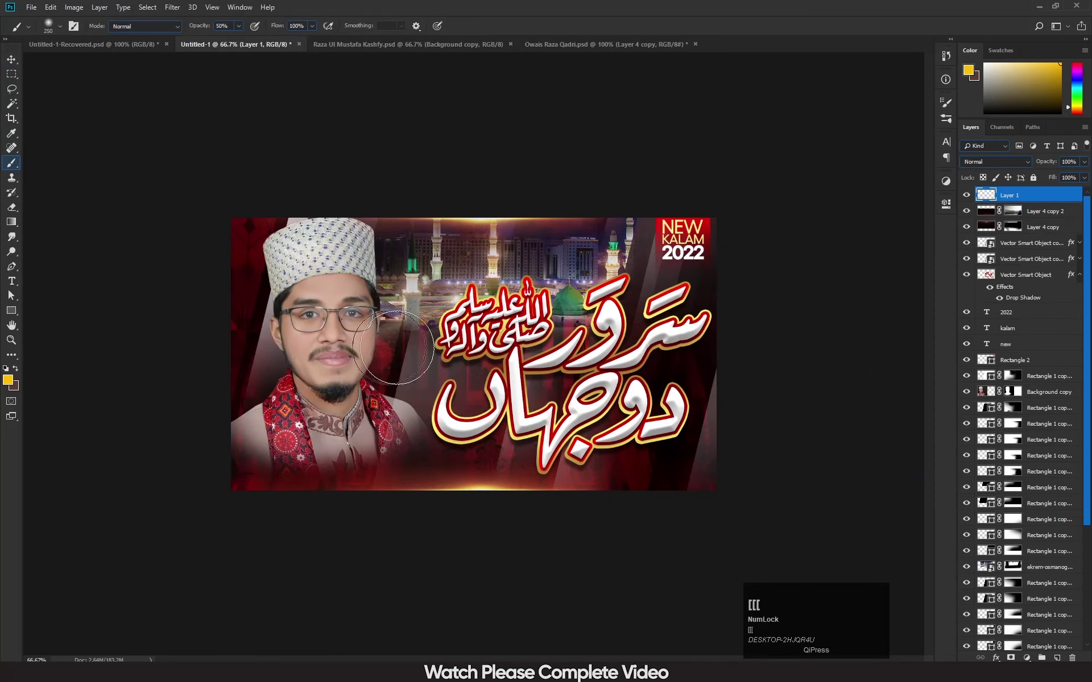
pyautogui.click(408, 346)
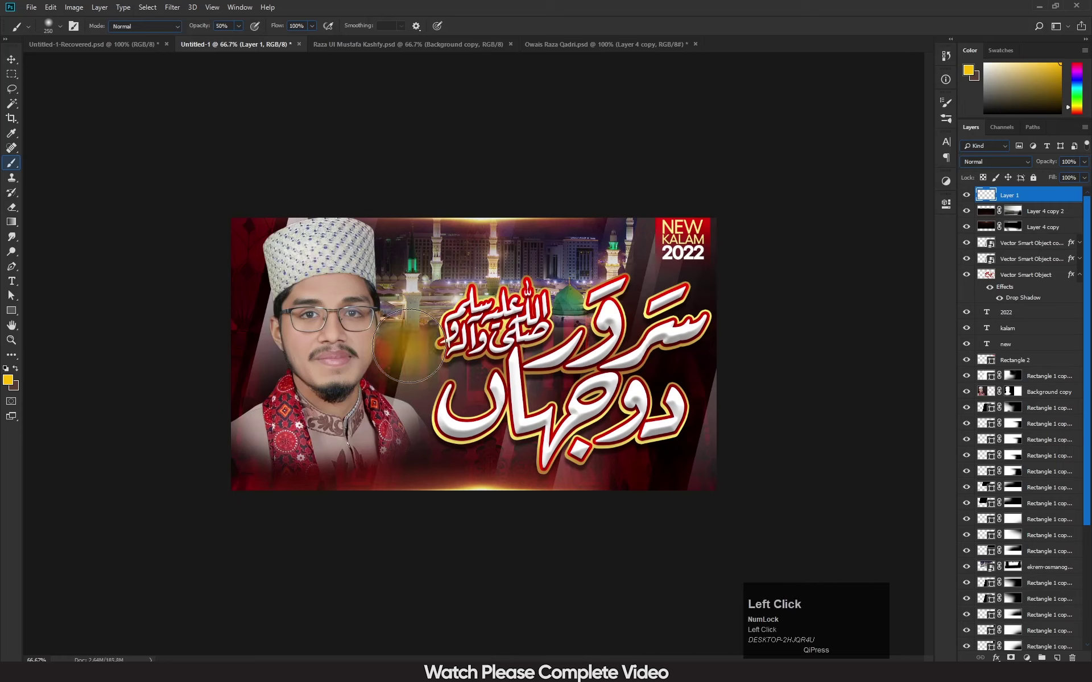
# - Scale the yellow glow to about 161% and move it to the banner's left edge beside the portrait
pyautogui.click(11, 59)
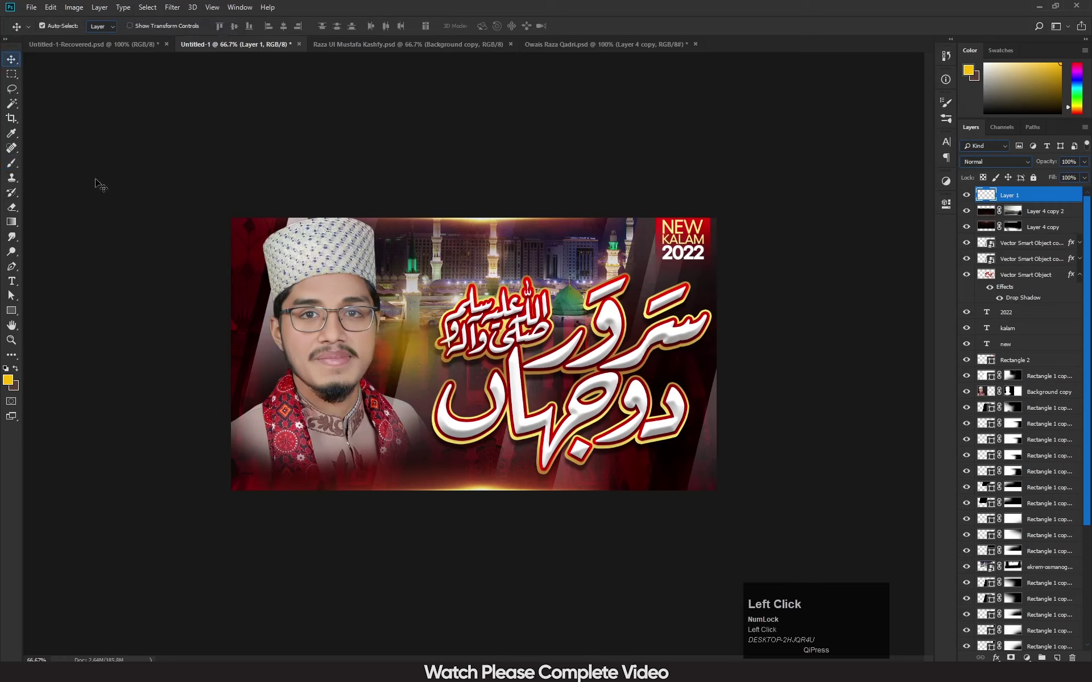
pyautogui.hotkey('ctrl', 't')
pyautogui.moveTo(331, 423); pyautogui.dragTo(294, 459)
pyautogui.moveTo(404, 402); pyautogui.dragTo(226, 425)
pyautogui.moveTo(352, 247); pyautogui.dragTo(367, 233)
pyautogui.moveTo(238, 392)
pyautogui.mouseDown()
pyautogui.moveTo(243, 376)
pyautogui.moveTo(243, 387)
pyautogui.mouseUp()
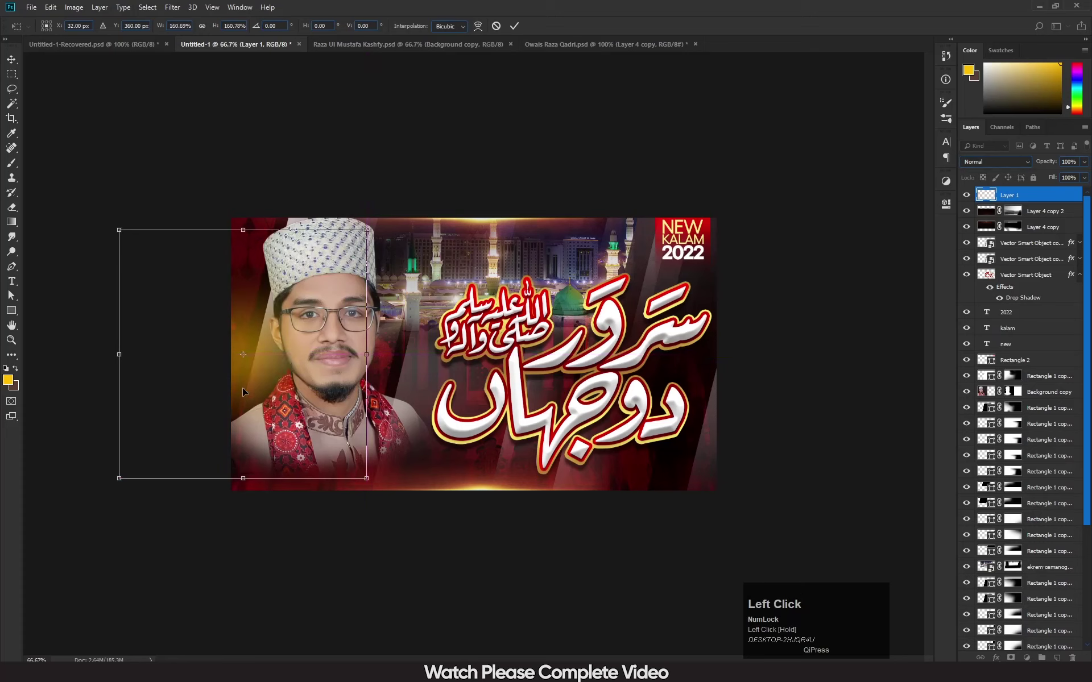
pyautogui.press('Return')
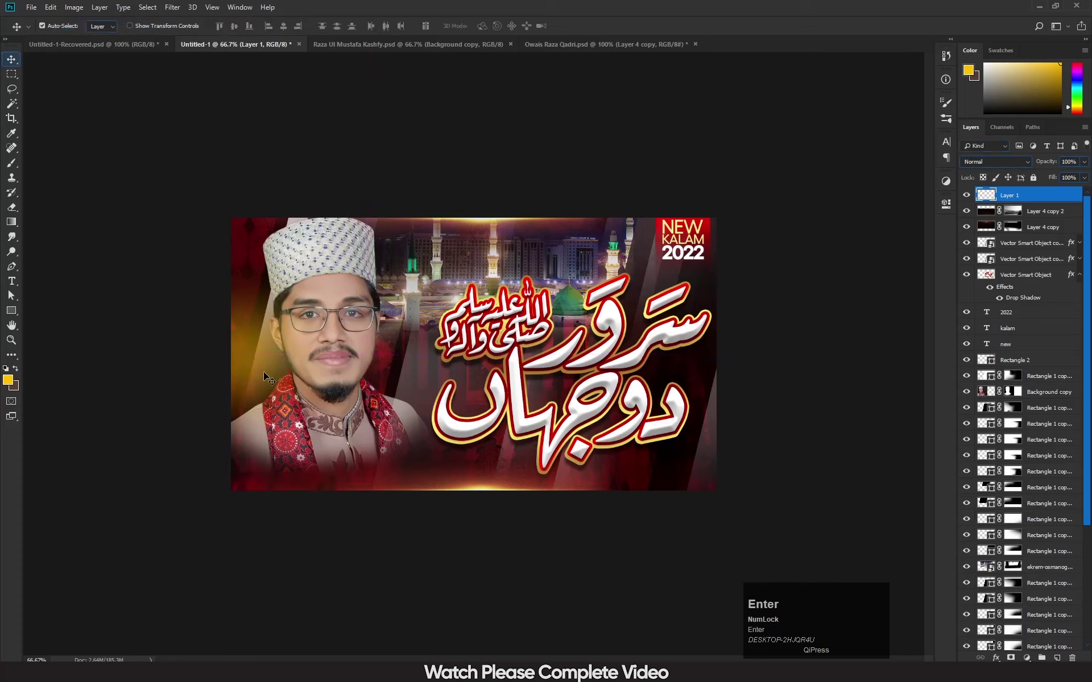
# - Give the glow layer a Color Overlay in a muted gold sampled from the banner artwork
pyautogui.click(1054, 204)
pyautogui.doubleClick(1054, 203)
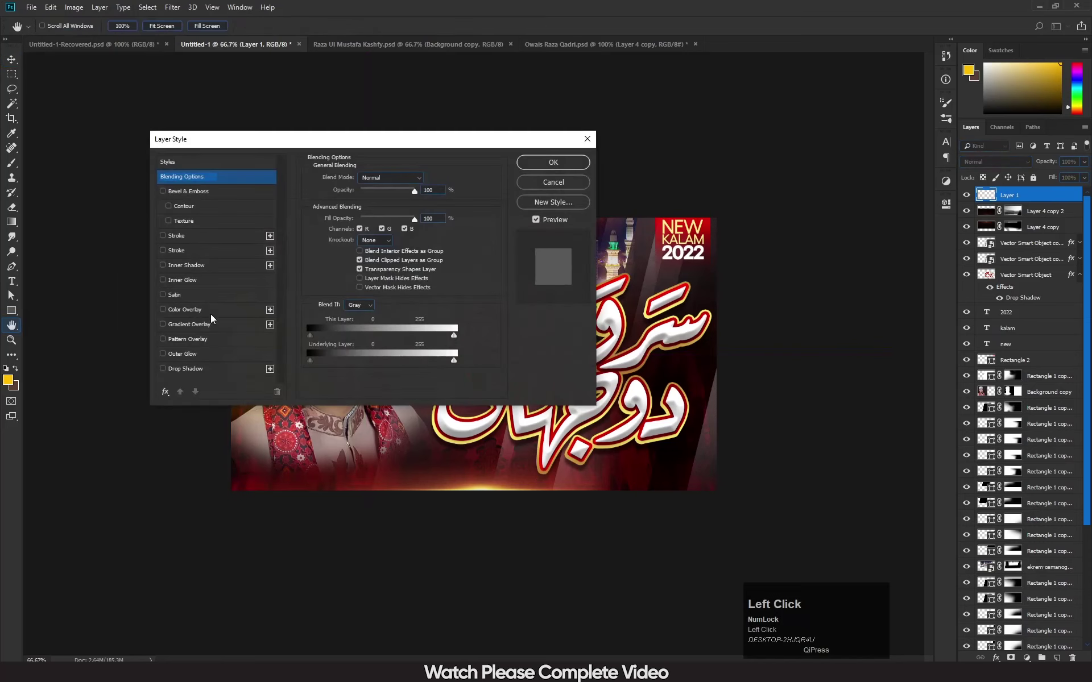
pyautogui.click(193, 310)
pyautogui.moveTo(288, 144); pyautogui.dragTo(56, 143)
pyautogui.click(191, 180)
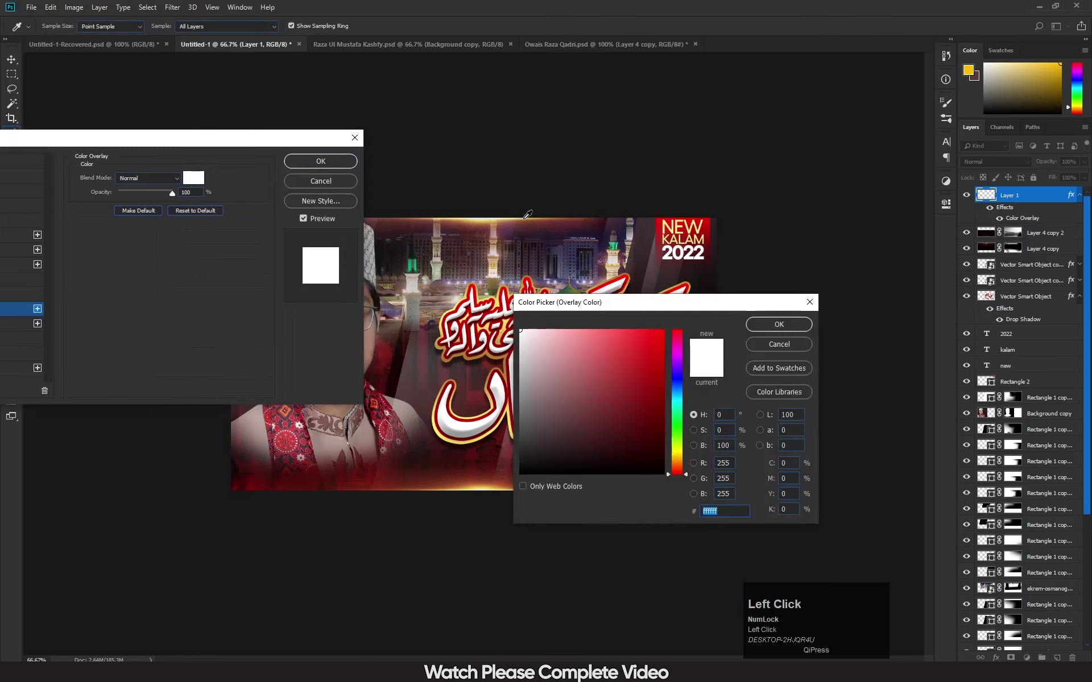
pyautogui.click(568, 216)
pyautogui.click(757, 323)
pyautogui.moveTo(179, 134); pyautogui.dragTo(585, 191)
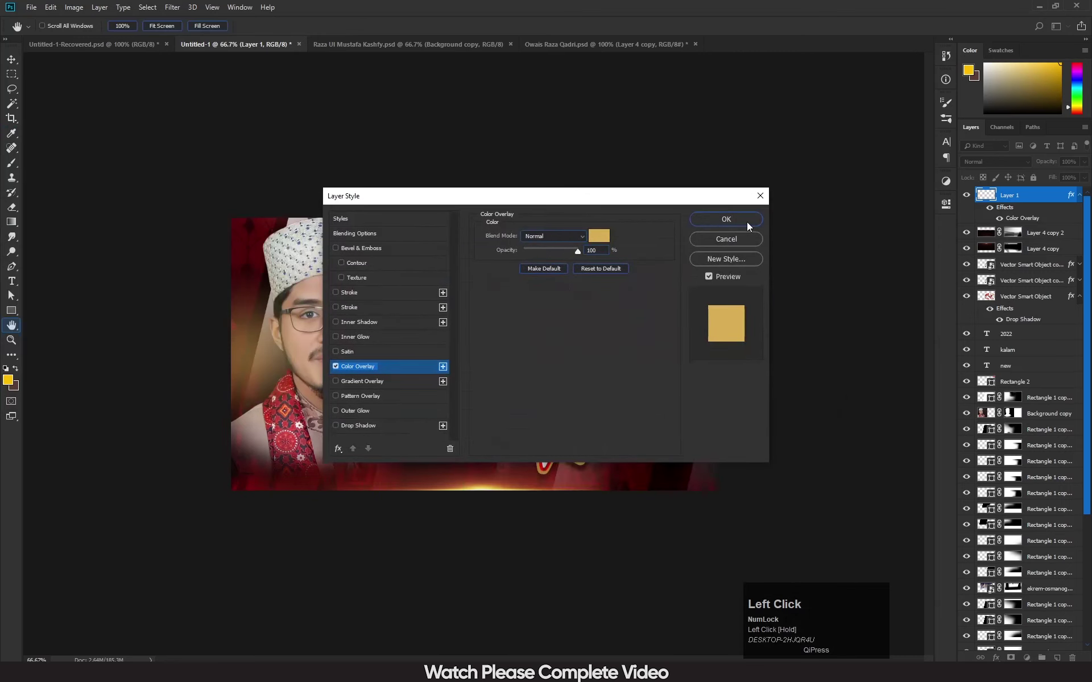
pyautogui.click(719, 222)
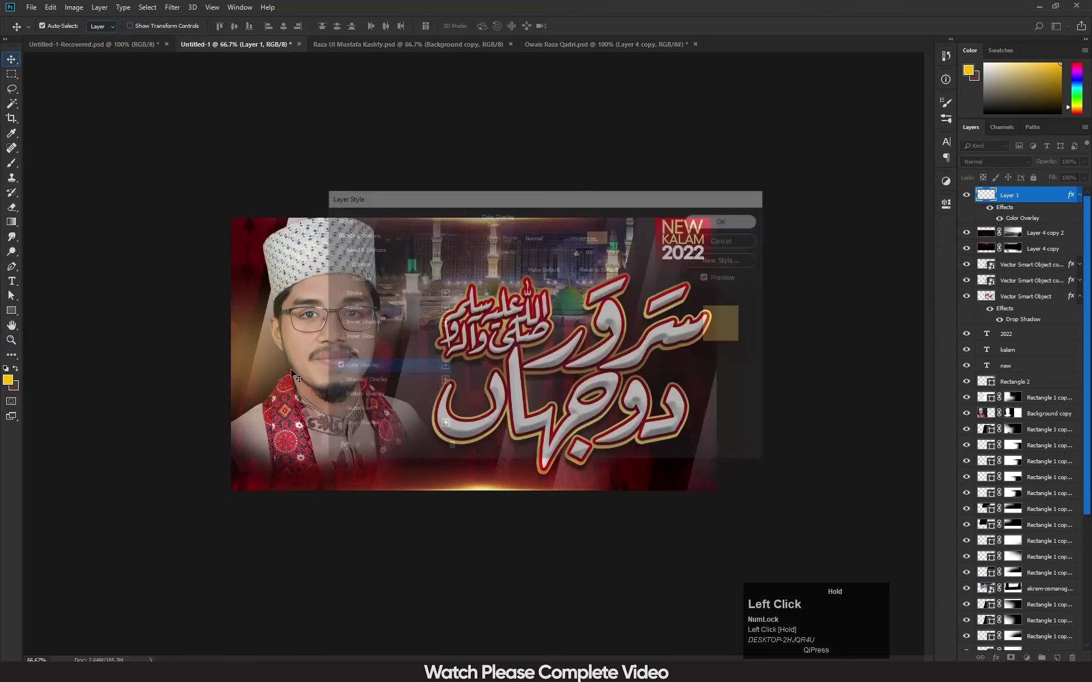
# - Enlarge the gold glow further and reposition it on the banner's left edge
pyautogui.hotkey('ctrl', 't')
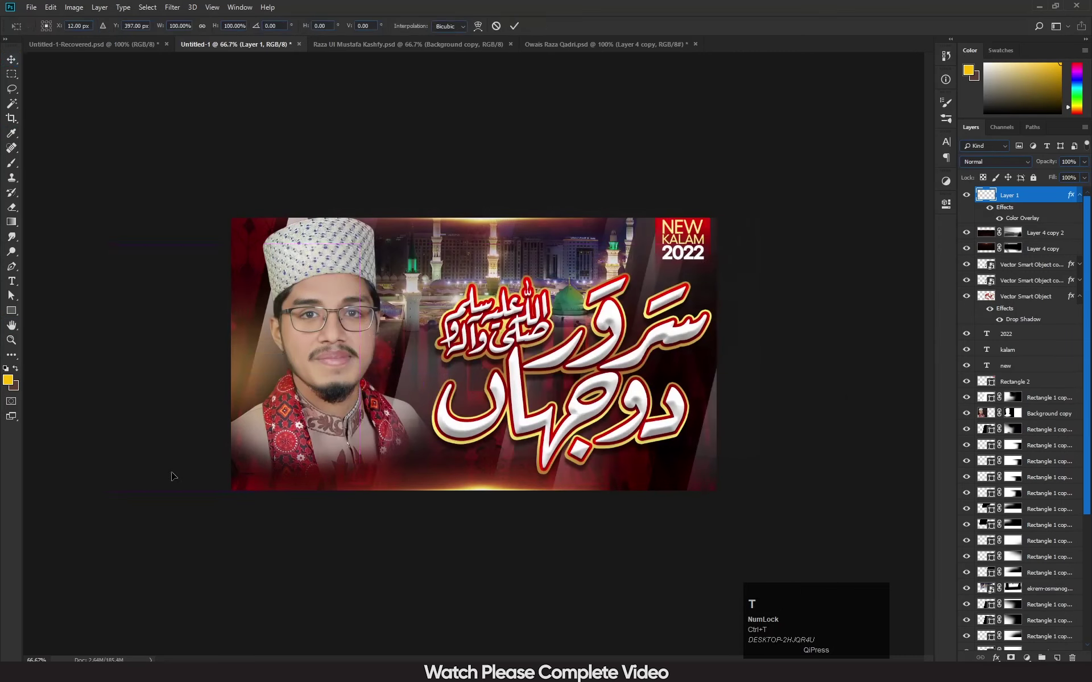
pyautogui.moveTo(110, 494); pyautogui.dragTo(61, 544)
pyautogui.moveTo(196, 401)
pyautogui.mouseDown()
pyautogui.moveTo(218, 404)
pyautogui.moveTo(201, 407)
pyautogui.moveTo(418, 312)
pyautogui.moveTo(704, 369)
pyautogui.moveTo(215, 394)
pyautogui.mouseUp()
pyautogui.press('Return')
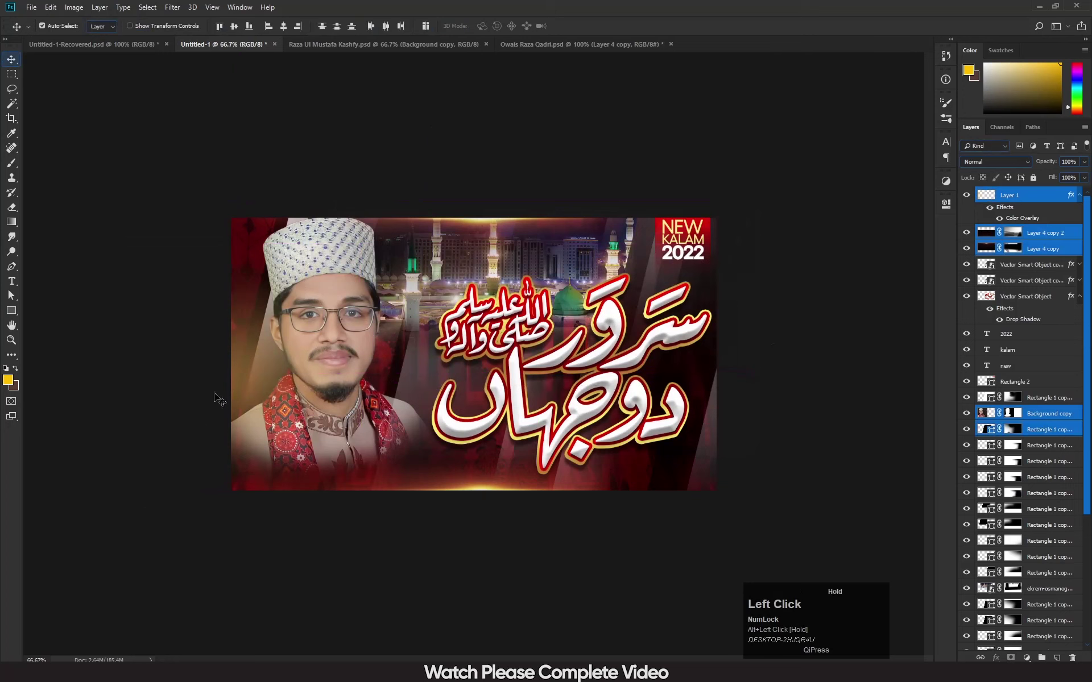
# - Duplicate the gold glow layer to the banner's right edge, then scale down and reposition the copy
pyautogui.click(1037, 198)
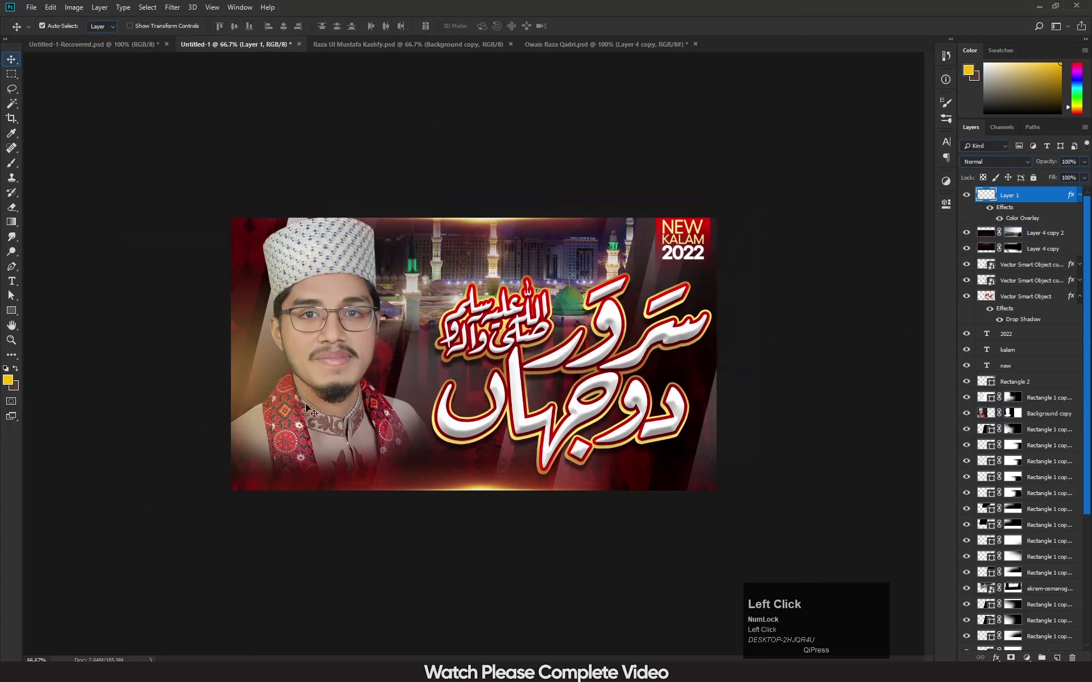
pyautogui.moveTo(251, 392); pyautogui.dragTo(725, 423)
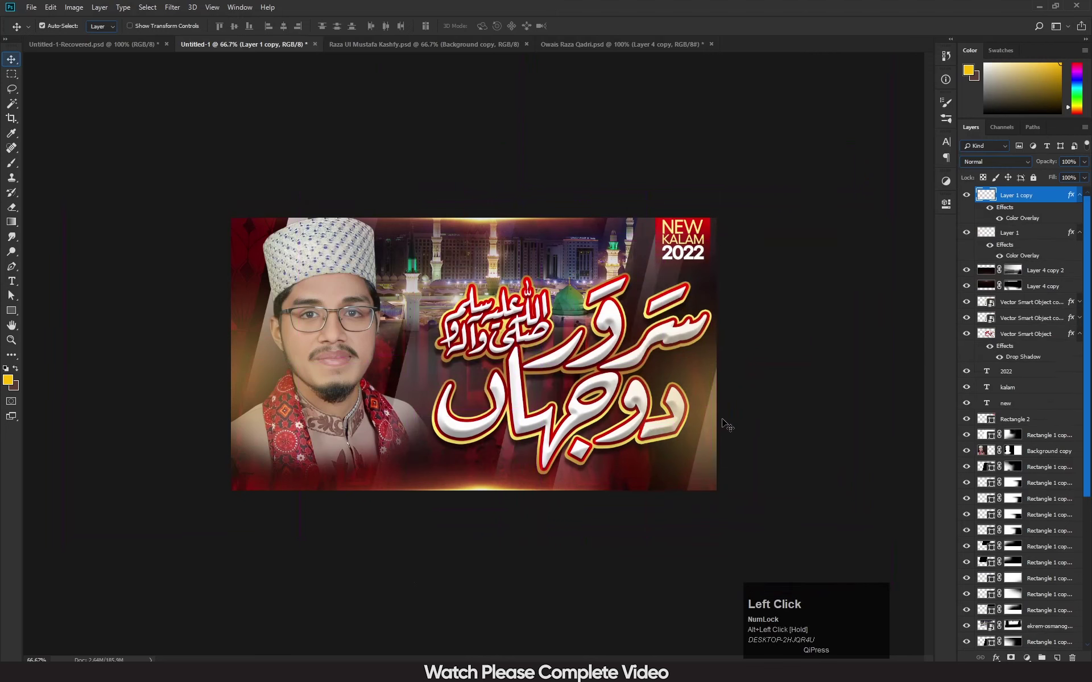
pyautogui.hotkey('ctrl', 't')
pyautogui.moveTo(541, 584); pyautogui.dragTo(595, 527)
pyautogui.moveTo(661, 473); pyautogui.dragTo(668, 420)
pyautogui.moveTo(857, 223); pyautogui.dragTo(880, 298)
pyautogui.press('Return')
pyautogui.moveTo(705, 379); pyautogui.dragTo(706, 381)
pyautogui.press('Return')
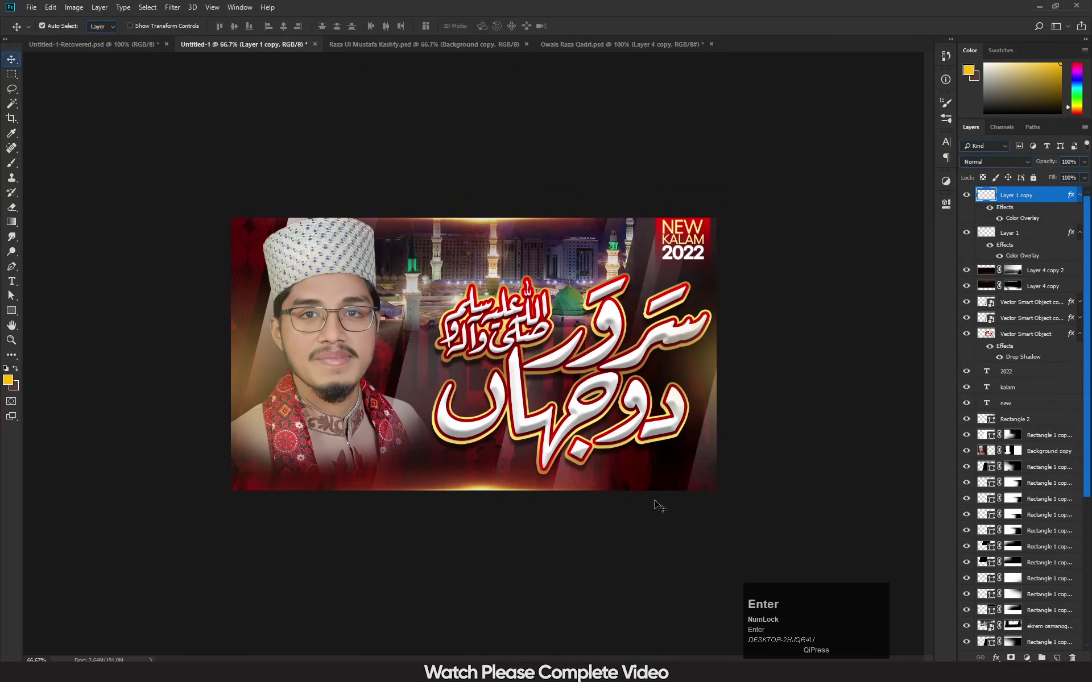
# - Switch to the Untitled-1-Recovered.psd banner document
pyautogui.hotkey('ctrl', '-')
pyautogui.hotkey('ctrl', '=')
pyautogui.click(394, 40)
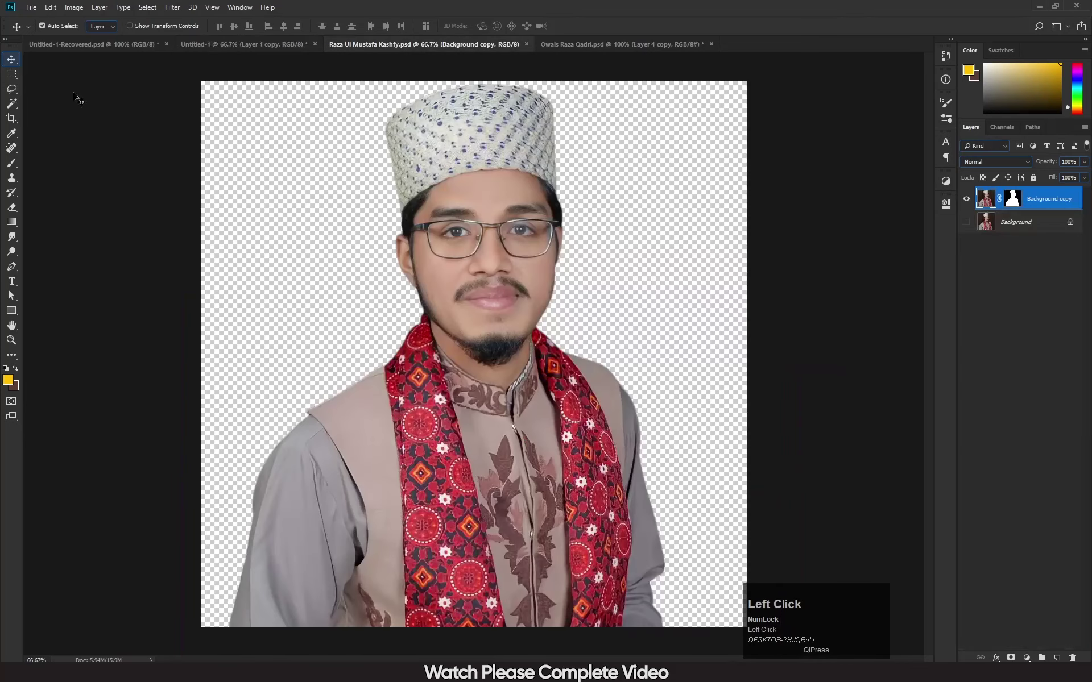
pyautogui.click(93, 45)
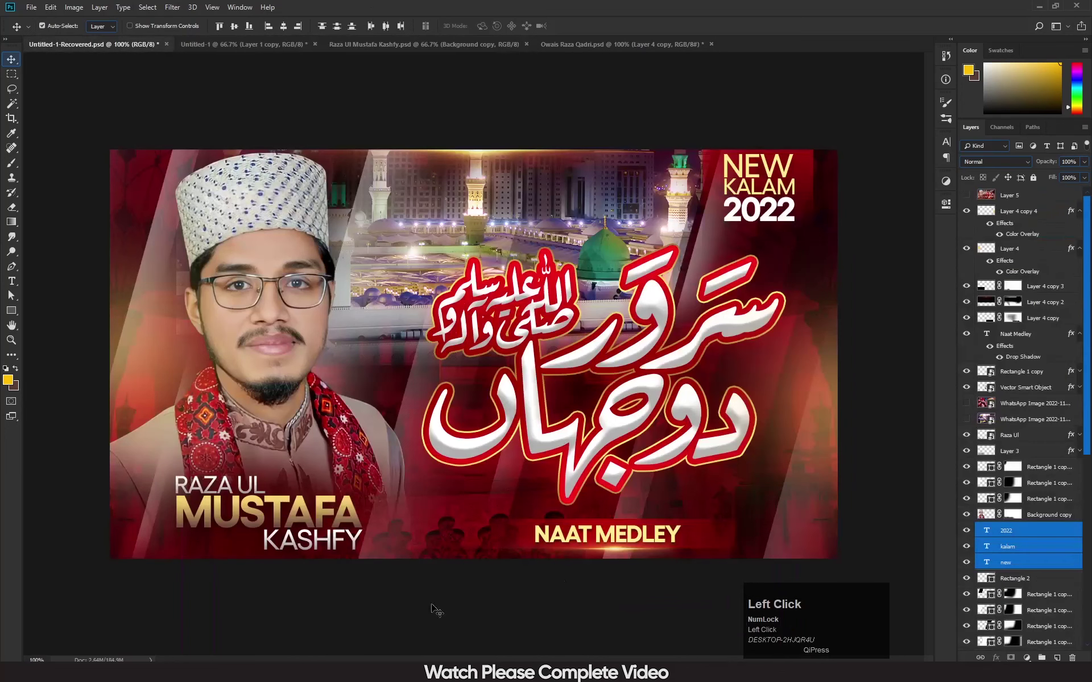
# - Copy the three-line performer-name lettering layer from the recovered banner into the Untitled-1 document
pyautogui.moveTo(64, 470); pyautogui.dragTo(0, 451)
pyautogui.moveTo(230, 517); pyautogui.dragTo(213, 524)
pyautogui.rightClick(215, 526)
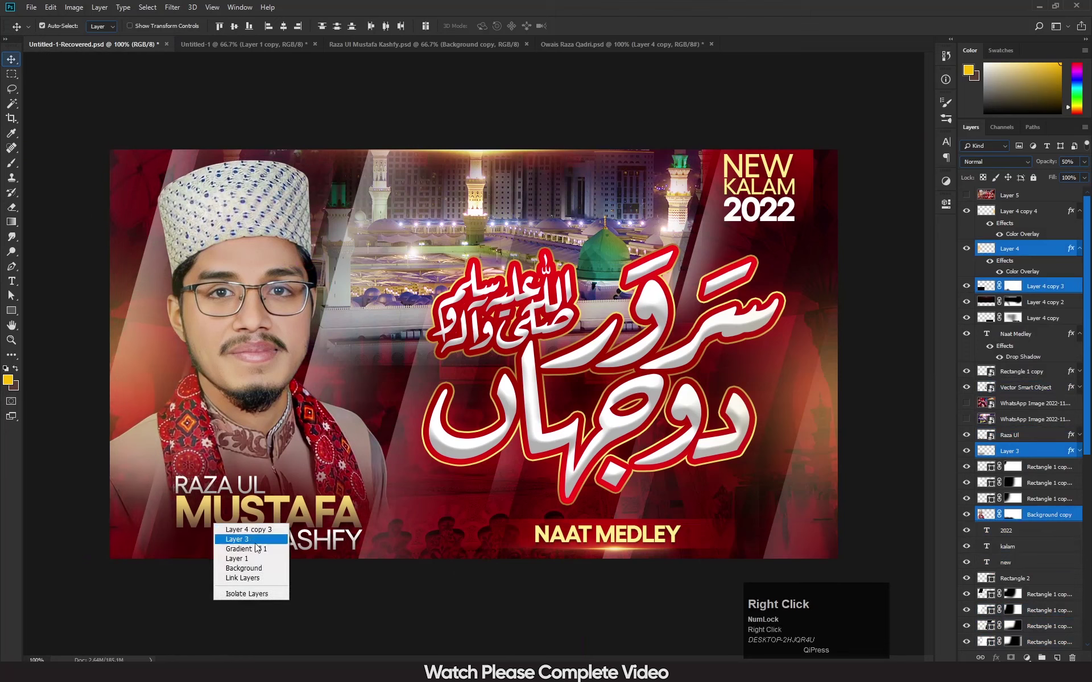
pyautogui.rightClick(217, 516)
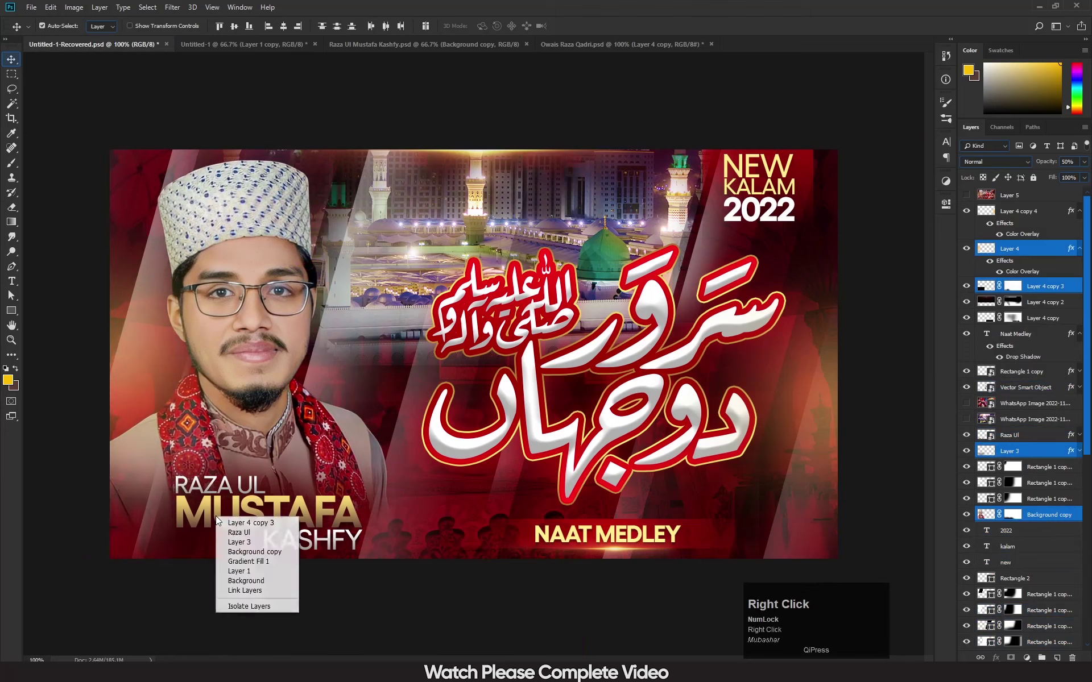
pyautogui.click(258, 532)
pyautogui.moveTo(232, 516); pyautogui.dragTo(254, 523)
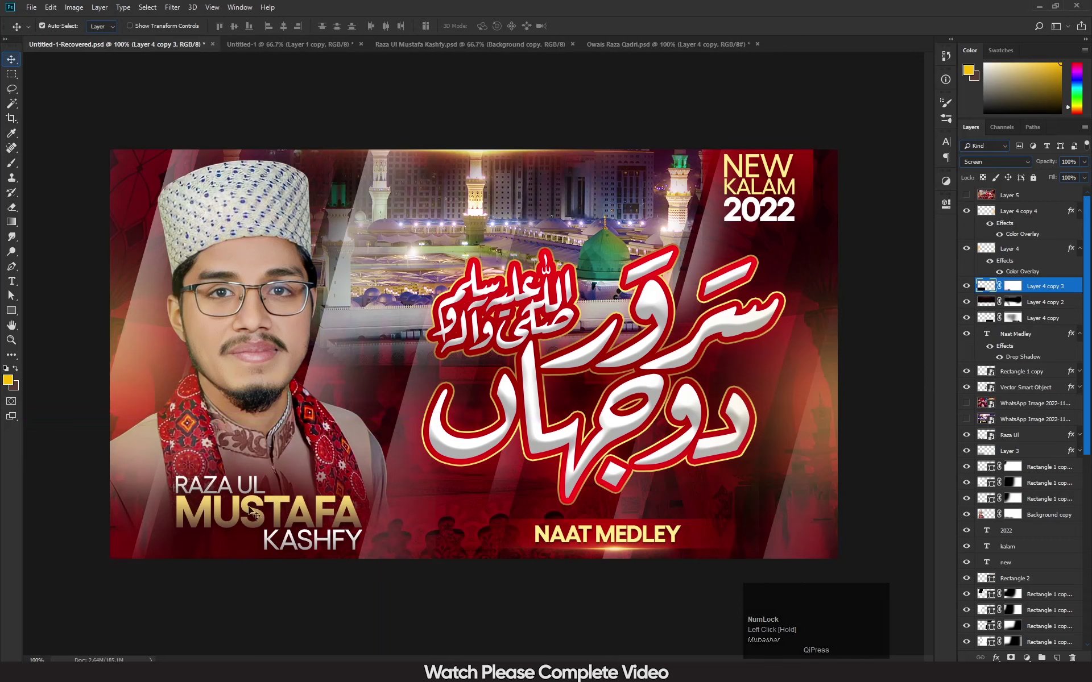
pyautogui.rightClick(201, 527)
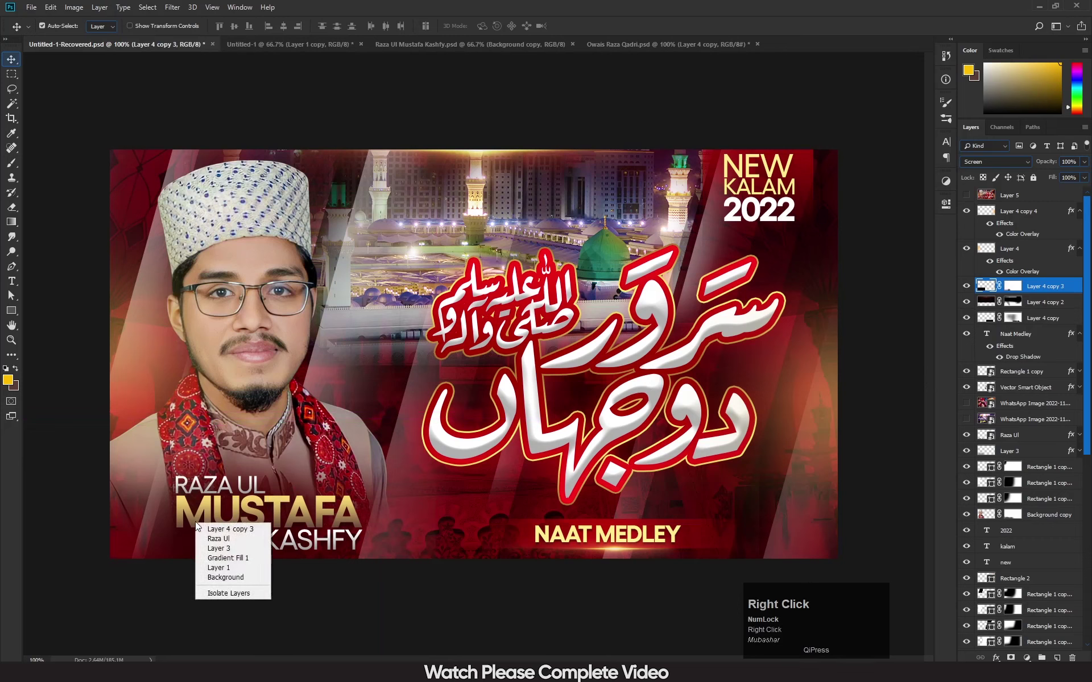
pyautogui.click(228, 545)
pyautogui.moveTo(1051, 445); pyautogui.dragTo(600, 224)
# - Position the performer-name lettering over the lower chest of the portrait, near the banner's bottom-left corner
pyautogui.press('ctrl')
pyautogui.hotkey('ctrl', '+')
pyautogui.hotkey('ctrl', '+')
pyautogui.press('space')
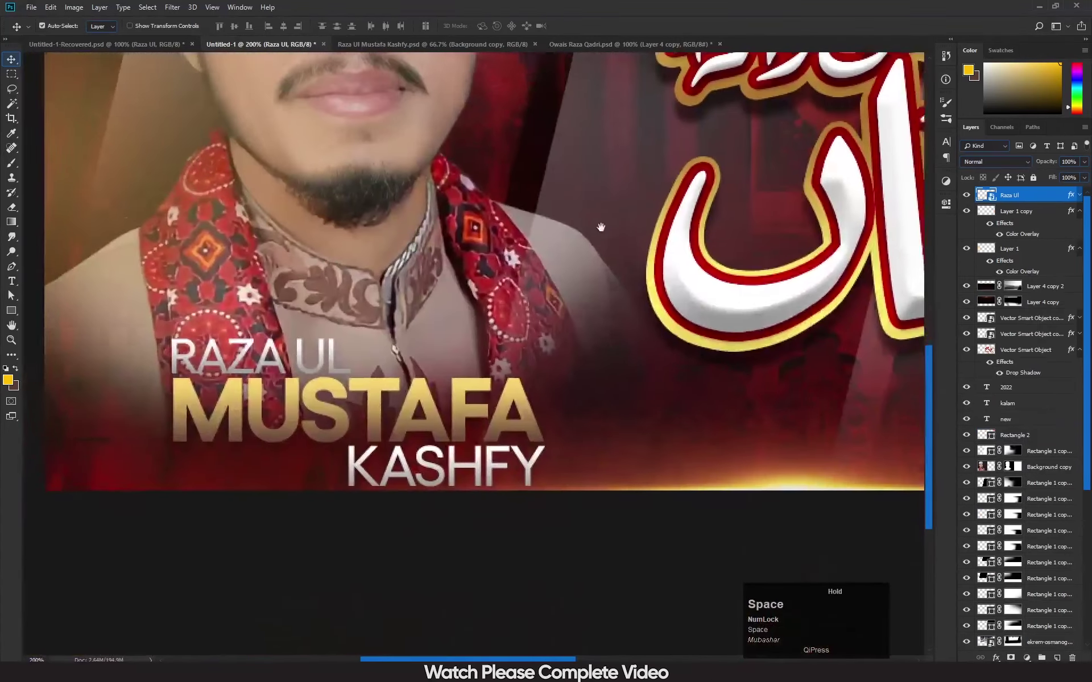
pyautogui.moveTo(334, 429); pyautogui.dragTo(319, 408)
pyautogui.click(248, 548)
pyautogui.press('Return')
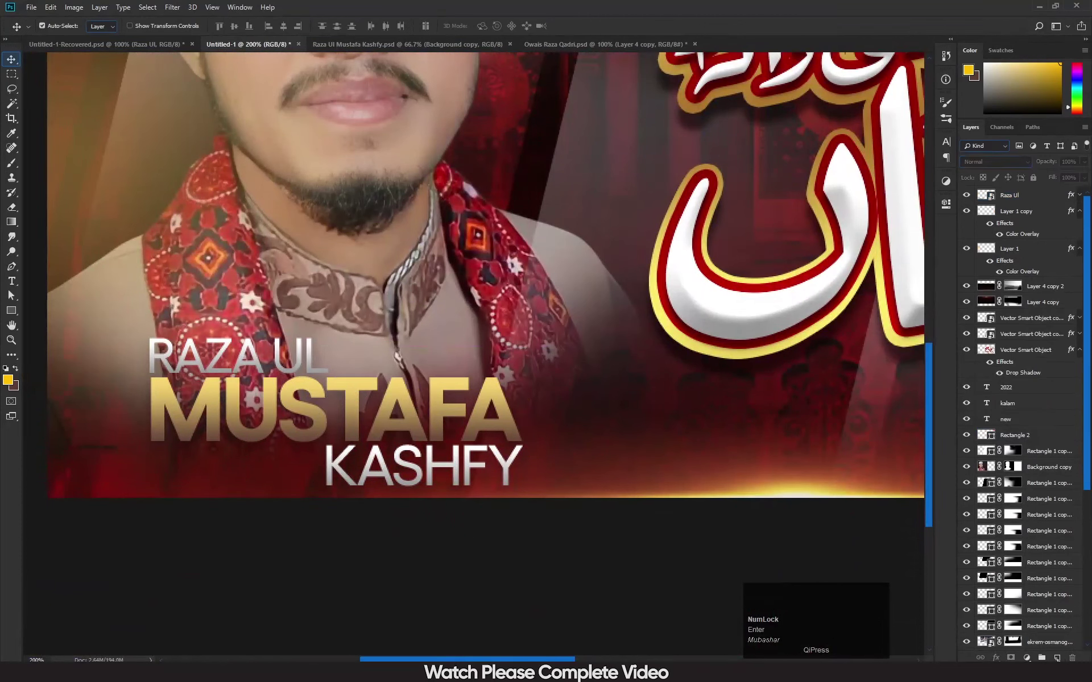
# - Add a new layer and paint two dark red soft-brush dabs on the same spot over the portrait's scarf
pyautogui.click(1057, 658)
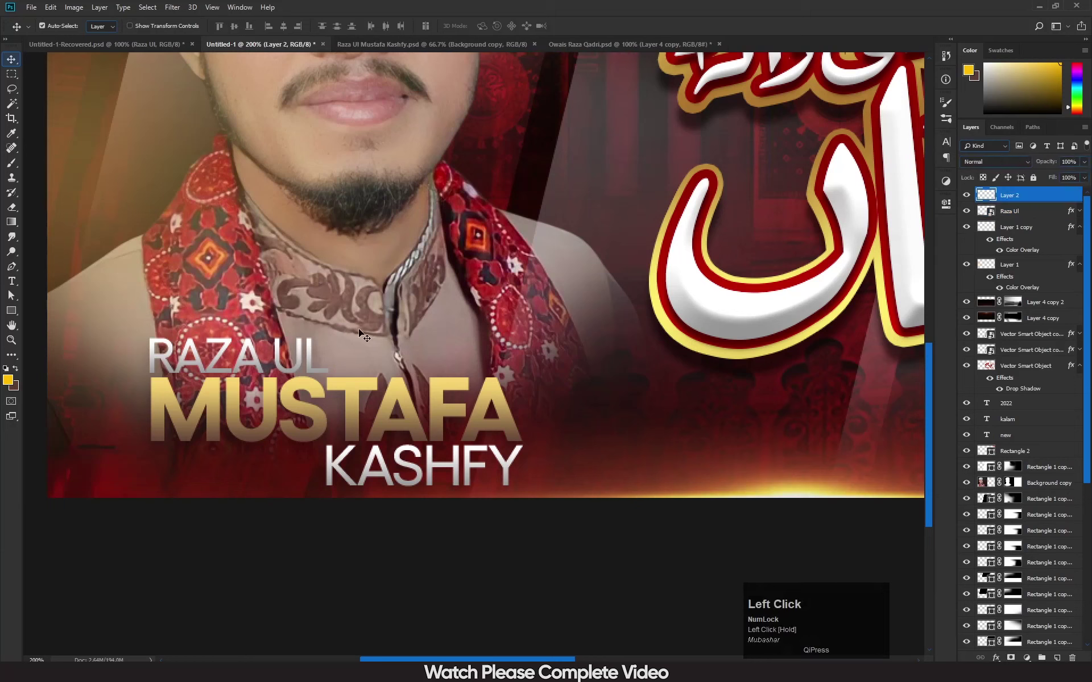
pyautogui.press('b')
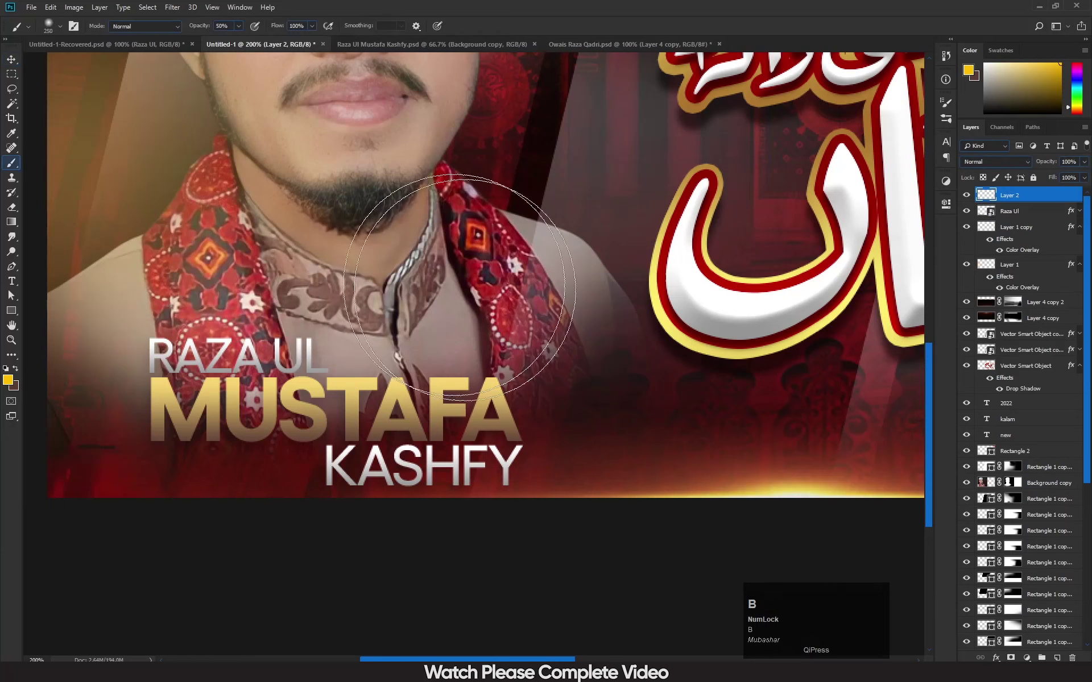
pyautogui.click(8, 380)
pyautogui.moveTo(673, 402); pyautogui.dragTo(677, 331)
pyautogui.click(663, 432)
pyautogui.click(767, 322)
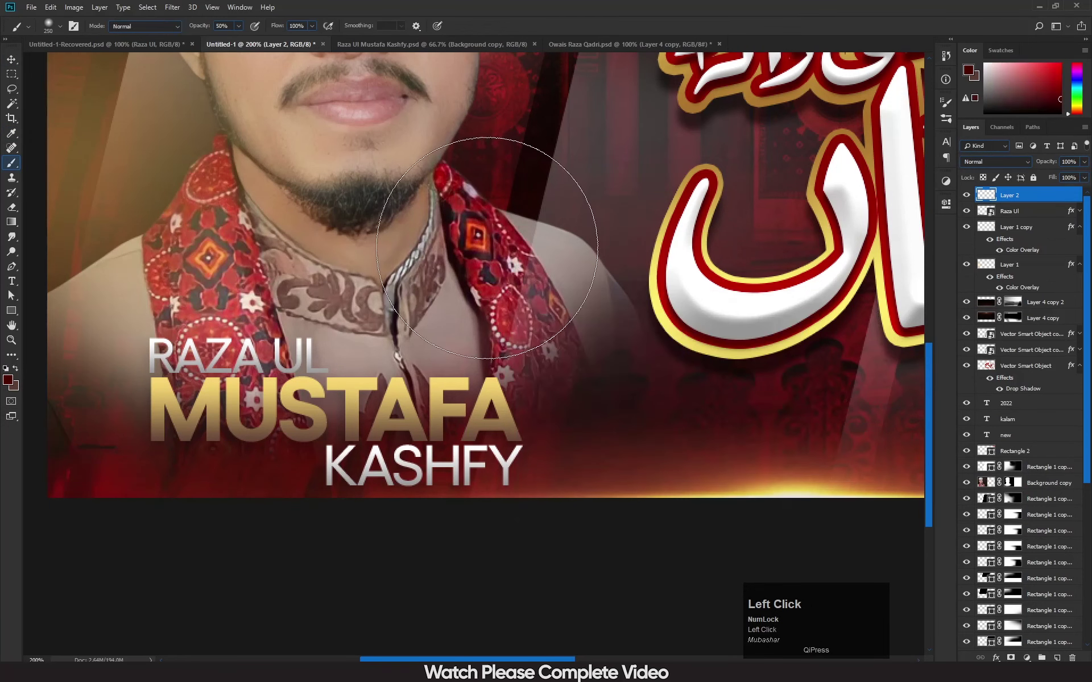
pyautogui.click(487, 248)
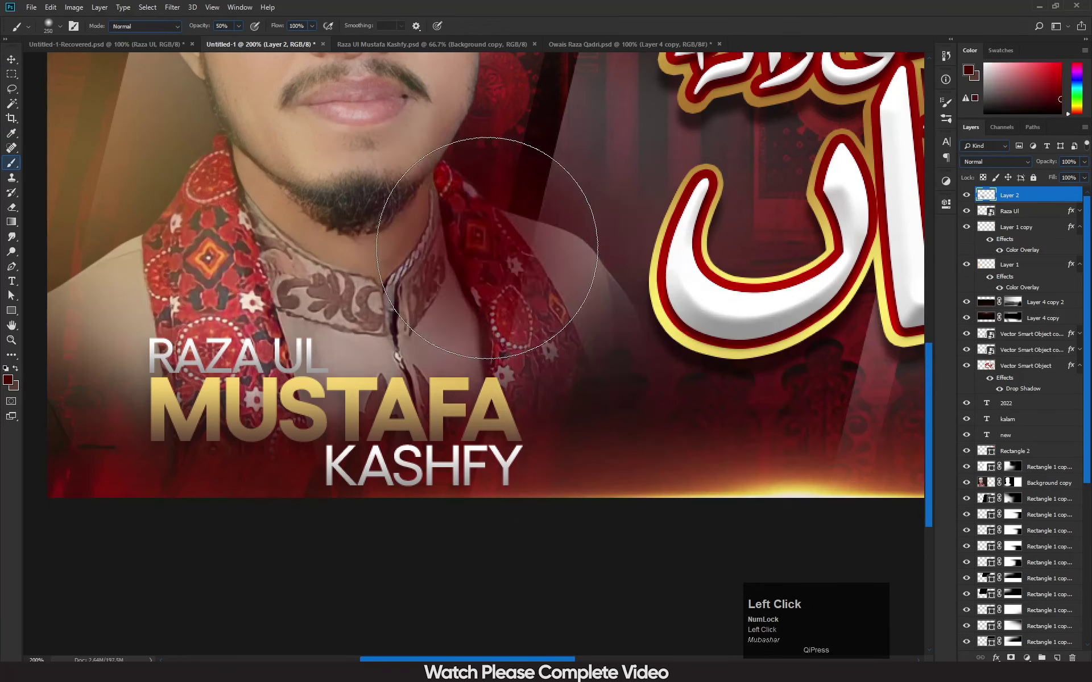
pyautogui.click(487, 248)
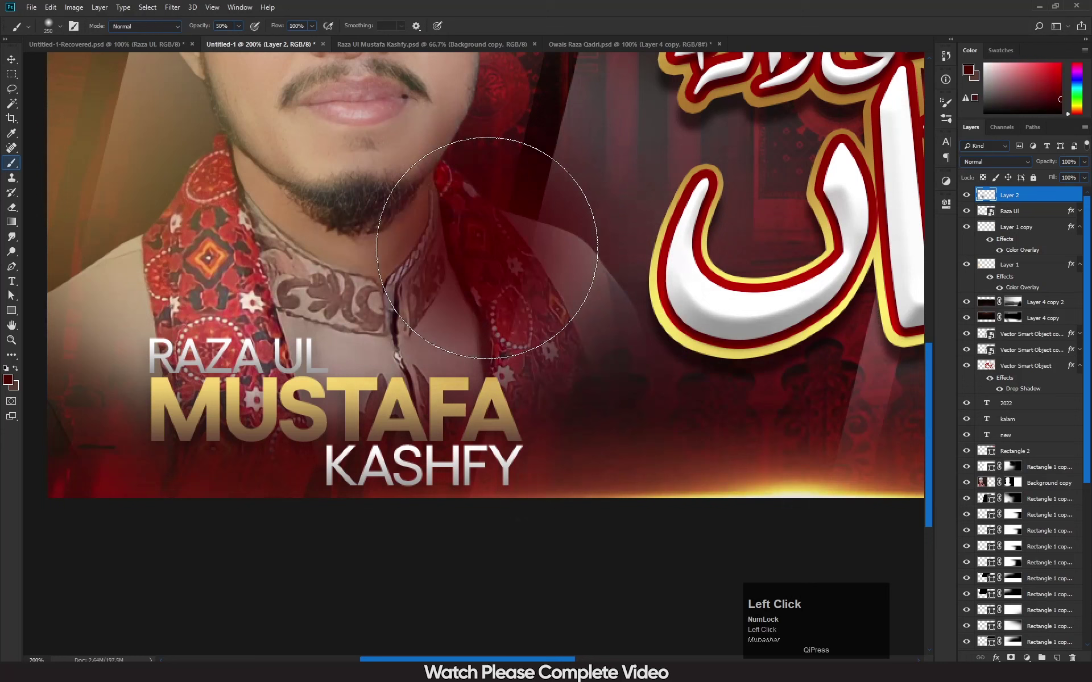
# - Scale the dark red glow to a wide ellipse, about 178% wide and 74% high, and place it over the performer's name
pyautogui.click(11, 60)
pyautogui.hotkey('ctrl', 't')
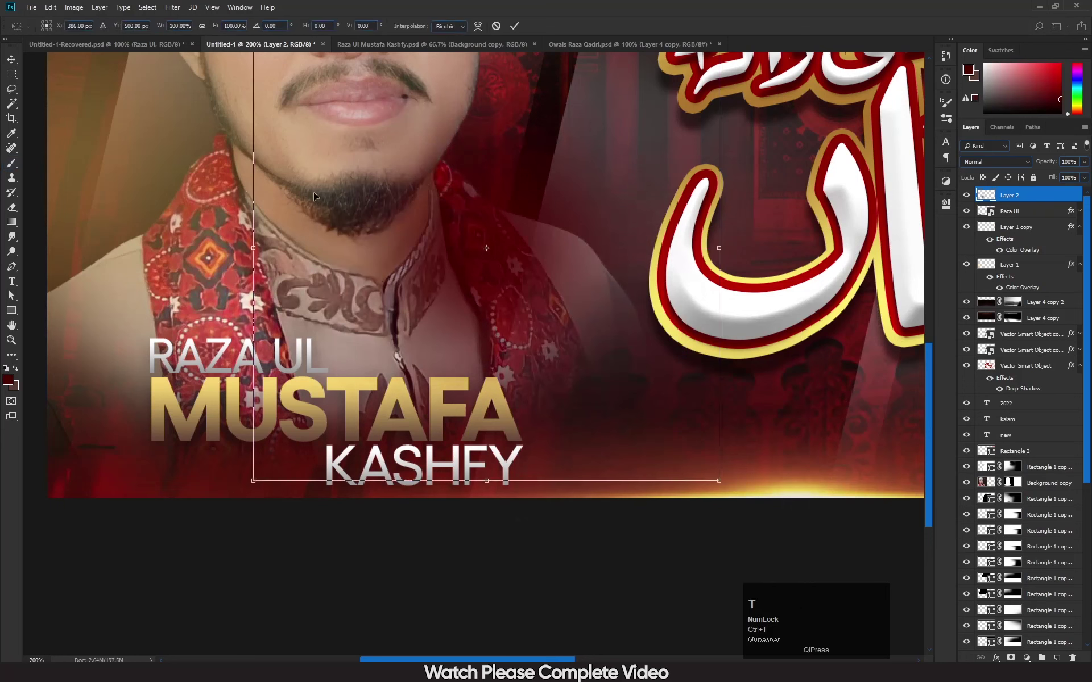
pyautogui.moveTo(486, 481); pyautogui.dragTo(485, 225)
pyautogui.moveTo(482, 166); pyautogui.dragTo(274, 449)
pyautogui.moveTo(538, 433); pyautogui.dragTo(795, 433)
pyautogui.moveTo(435, 327); pyautogui.dragTo(435, 245)
pyautogui.moveTo(424, 449); pyautogui.dragTo(275, 450)
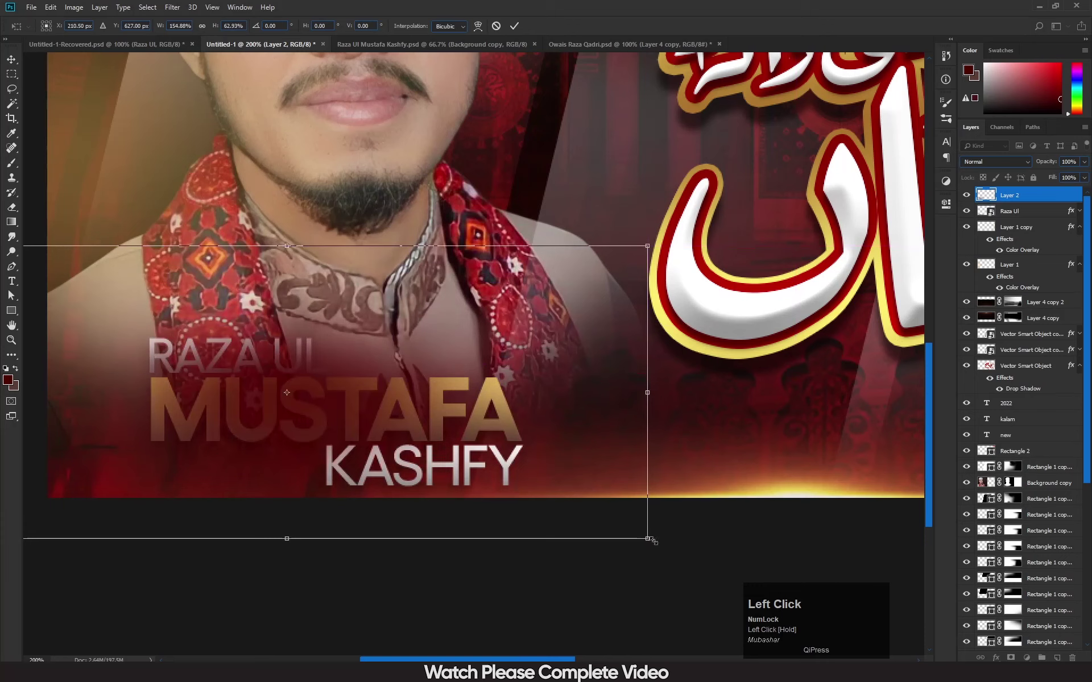
pyautogui.moveTo(648, 539); pyautogui.dragTo(759, 591)
pyautogui.moveTo(371, 511); pyautogui.dragTo(341, 485)
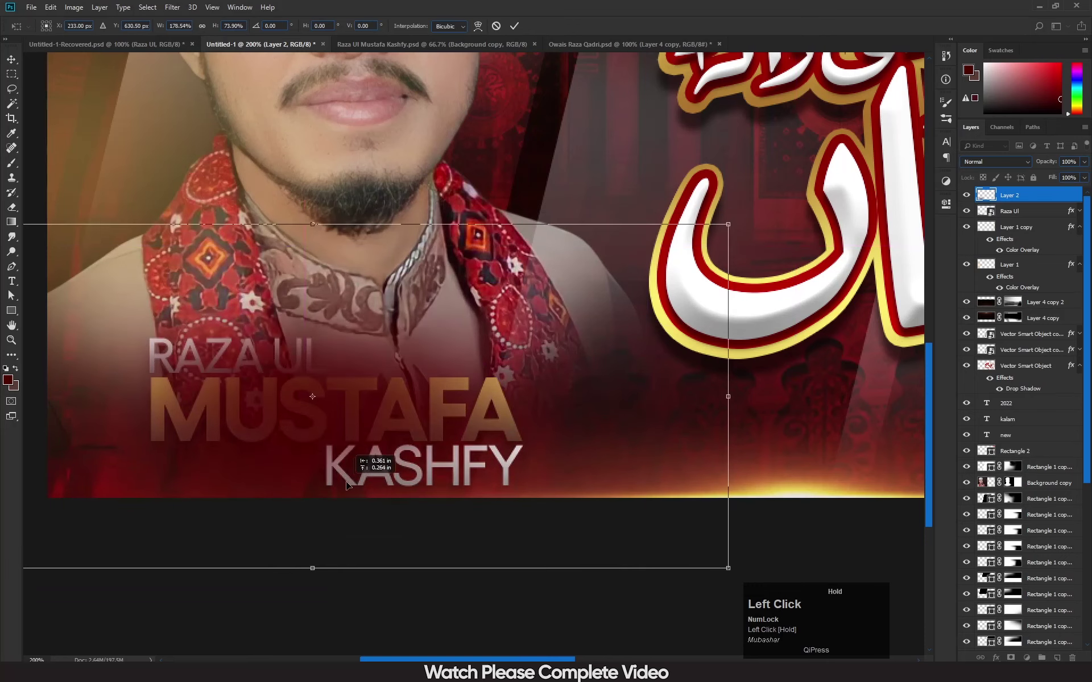
pyautogui.press('Return')
# - Move the dark red glow layer beneath the performer-name lettering and nudge the glow slightly upward
pyautogui.moveTo(1047, 194); pyautogui.dragTo(1045, 216)
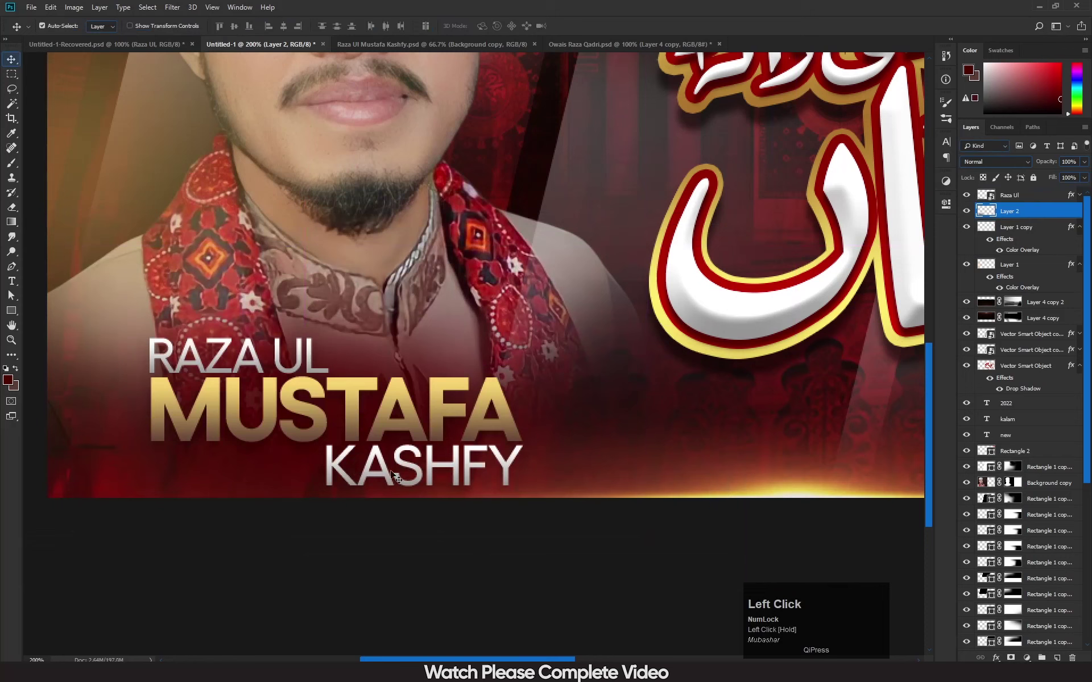
pyautogui.press('Up')
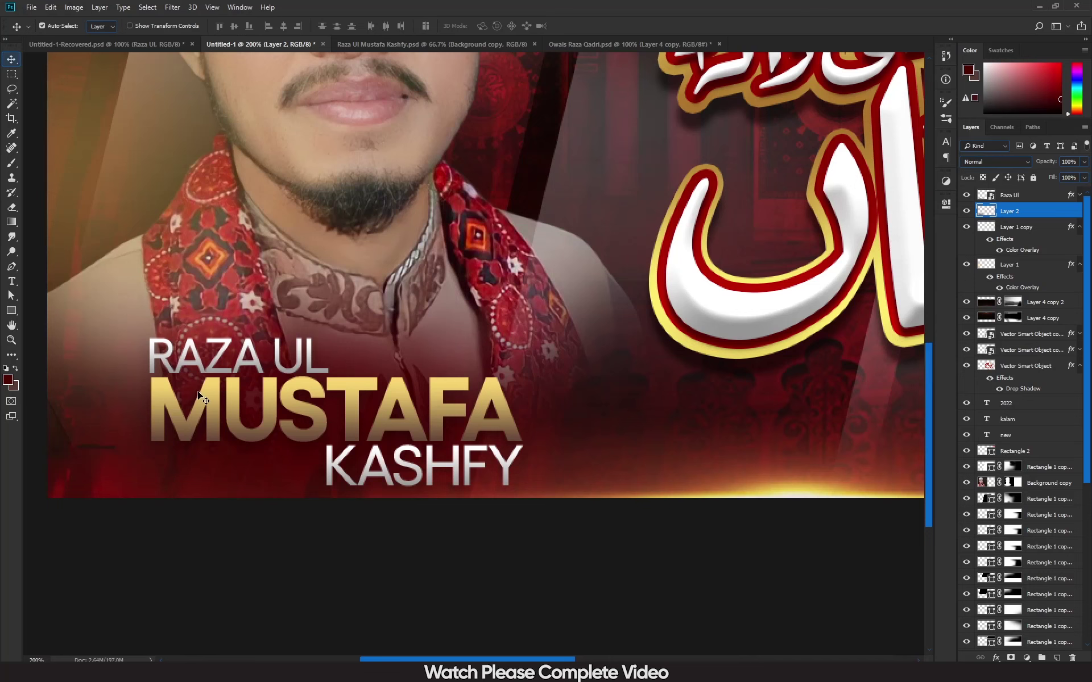
pyautogui.hotkey('ctrl', '-')
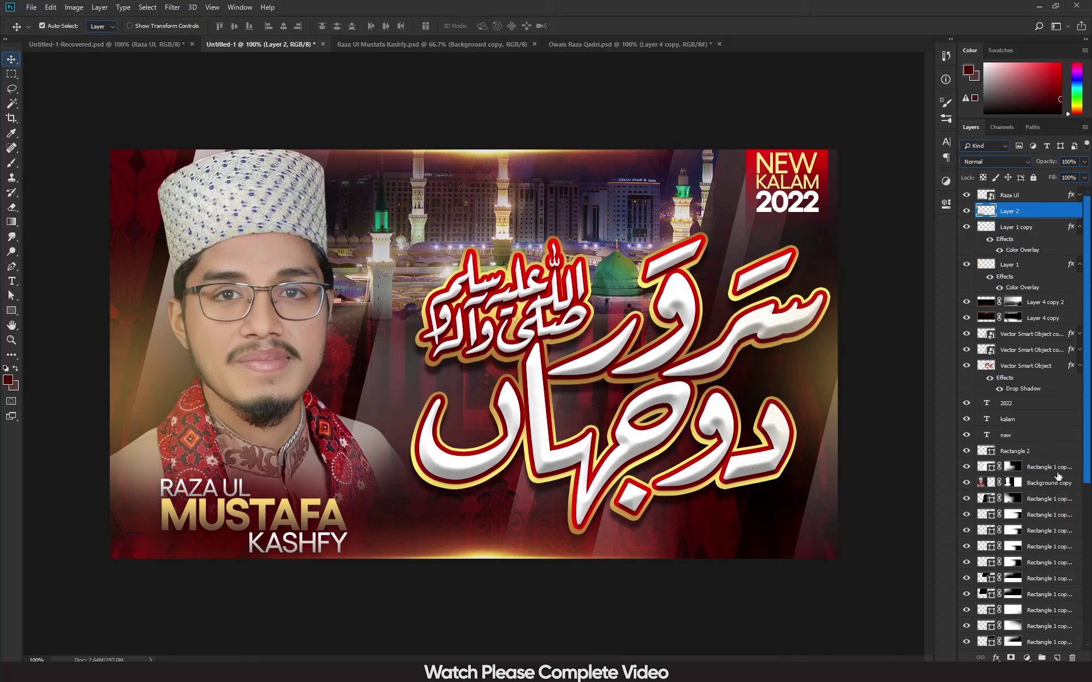
# - Edit the Gradient Fill 1 layer's gradient and set its 0% colour stop to ff0000
pyautogui.moveTo(1087, 311); pyautogui.dragTo(1088, 468)
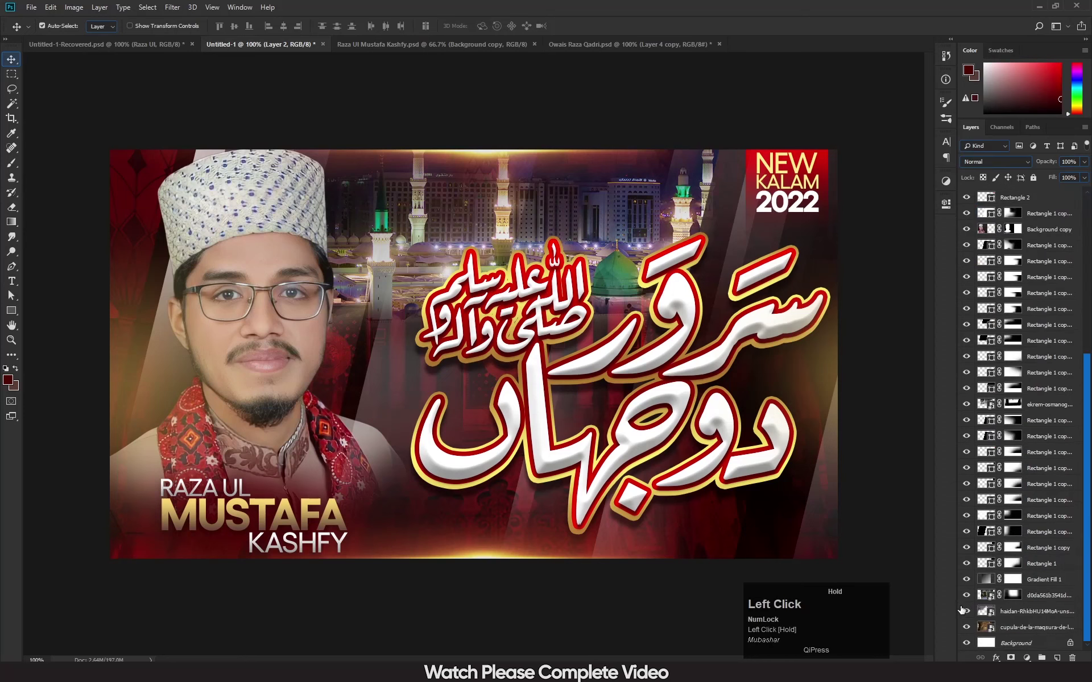
pyautogui.doubleClick(986, 579)
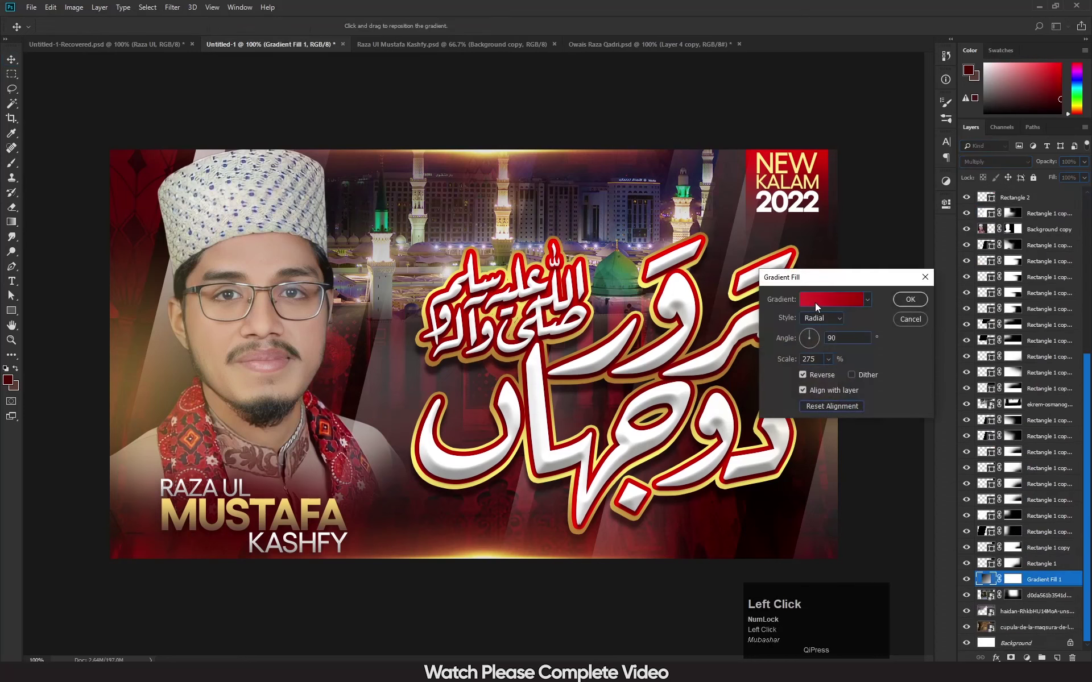
pyautogui.click(815, 303)
pyautogui.click(502, 466)
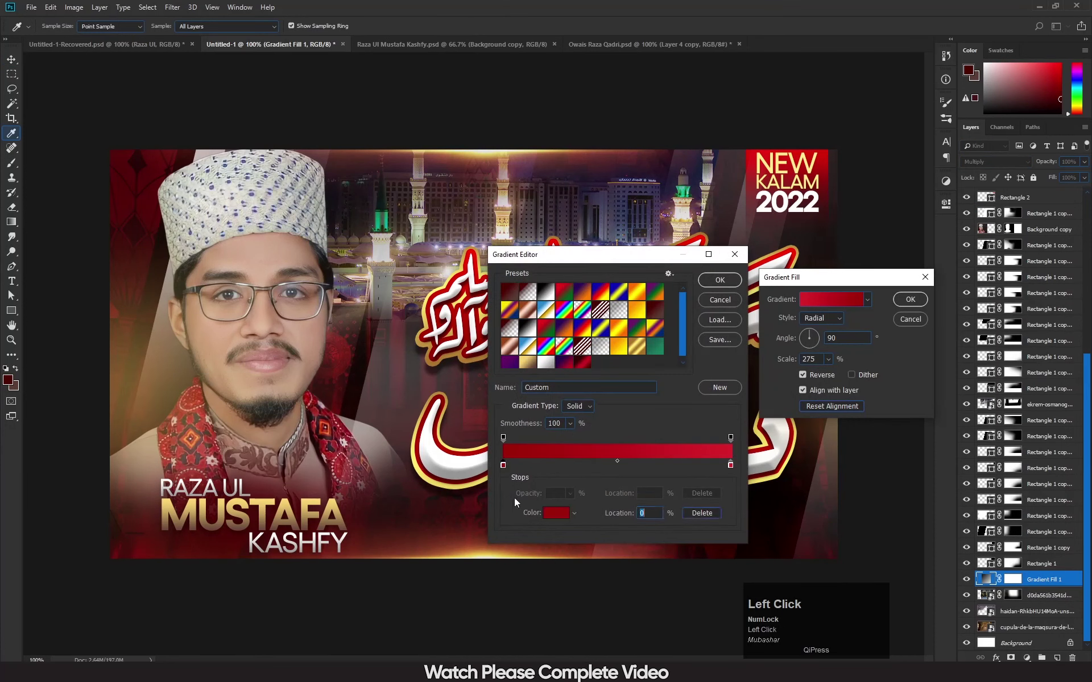
pyautogui.click(183, 422)
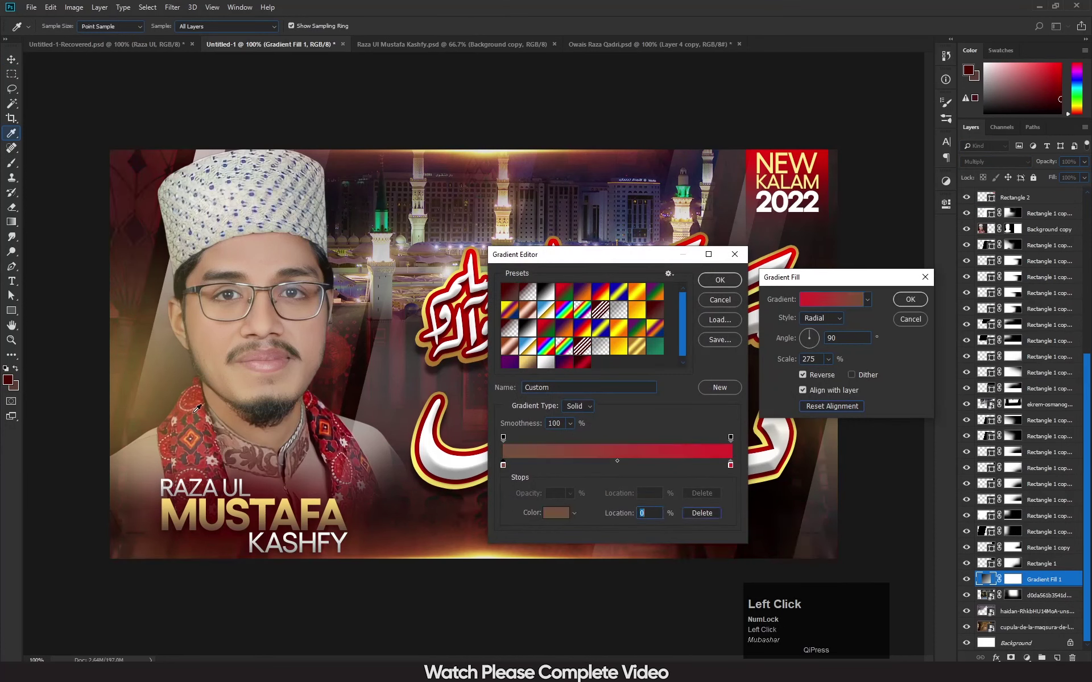
pyautogui.click(203, 409)
pyautogui.click(218, 444)
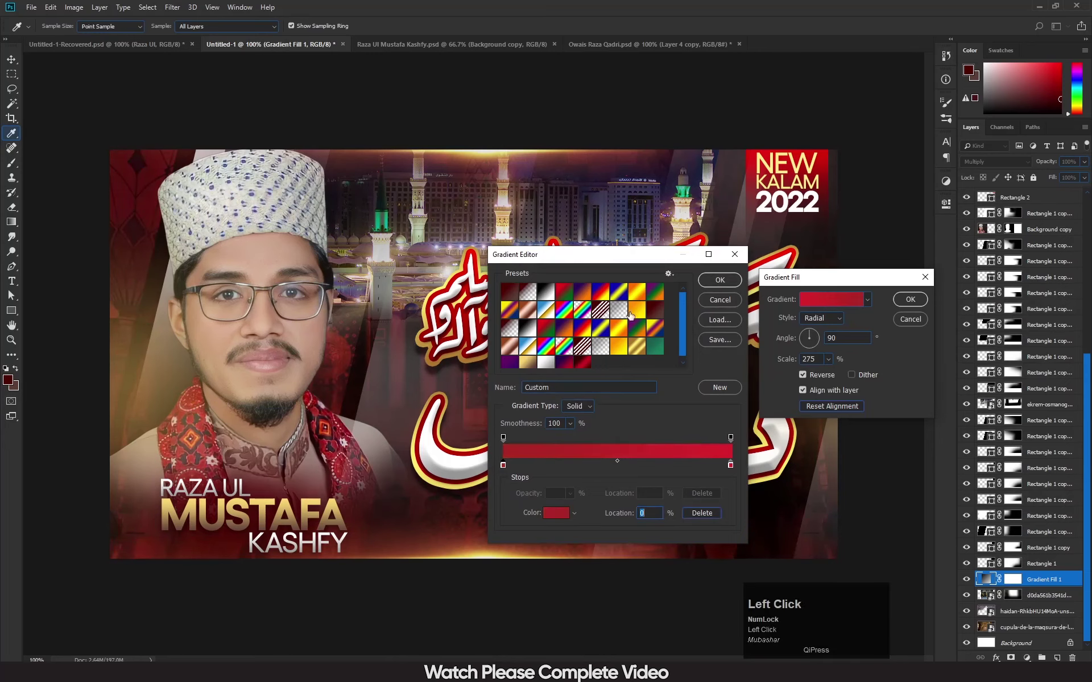
pyautogui.moveTo(599, 258); pyautogui.dragTo(792, 210)
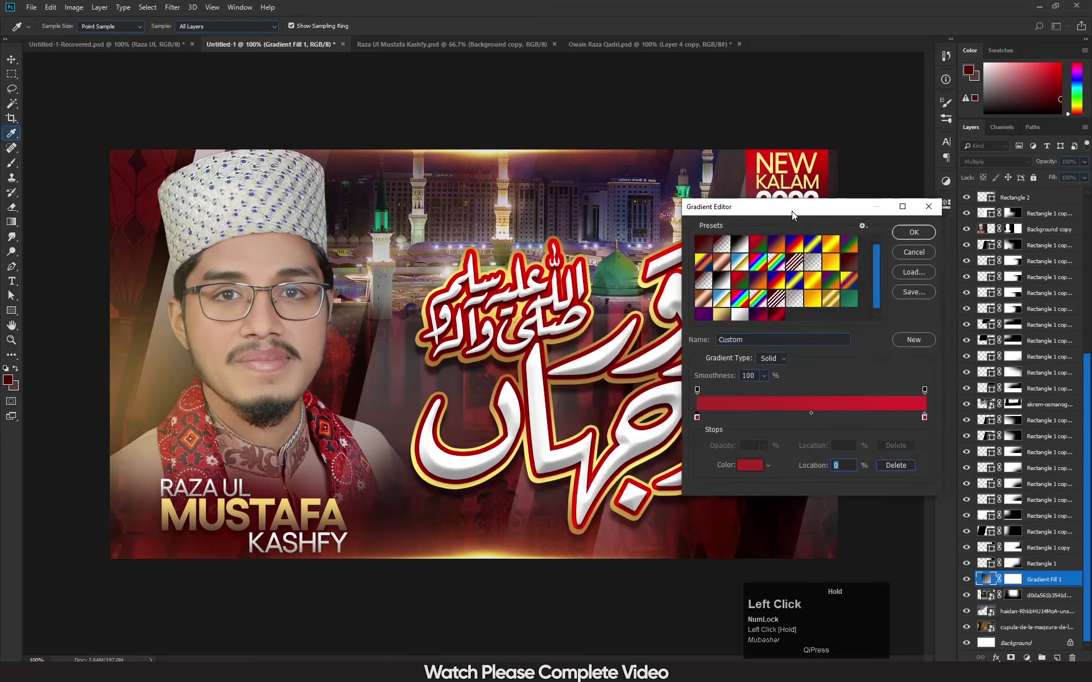
pyautogui.click(760, 465)
pyautogui.write('ff0000')
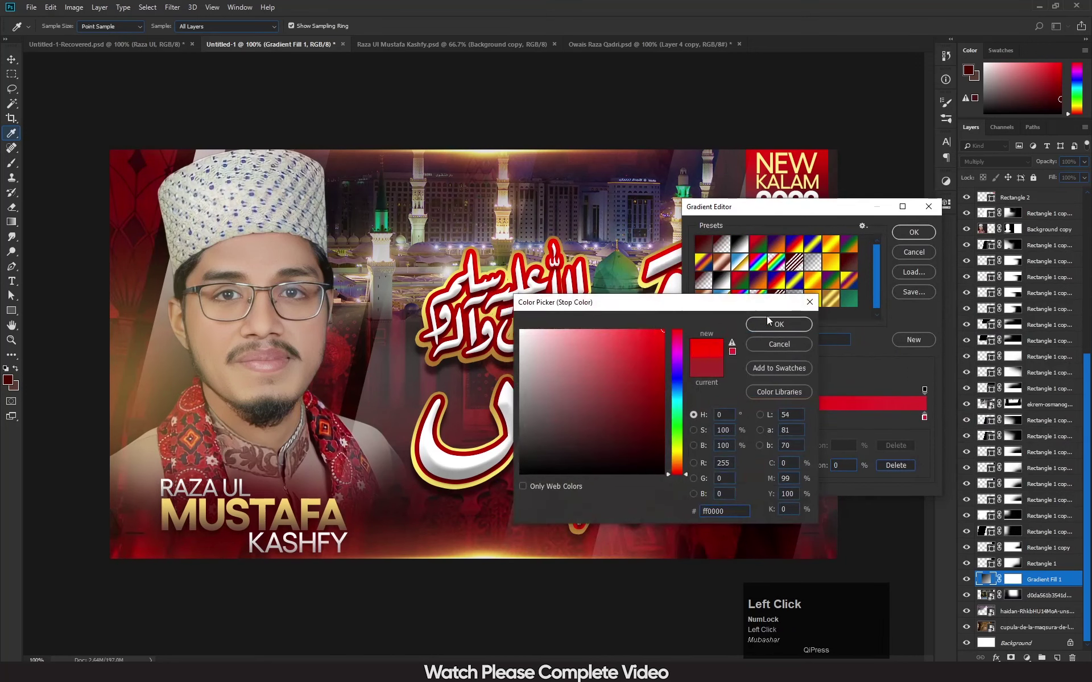
pyautogui.click(773, 324)
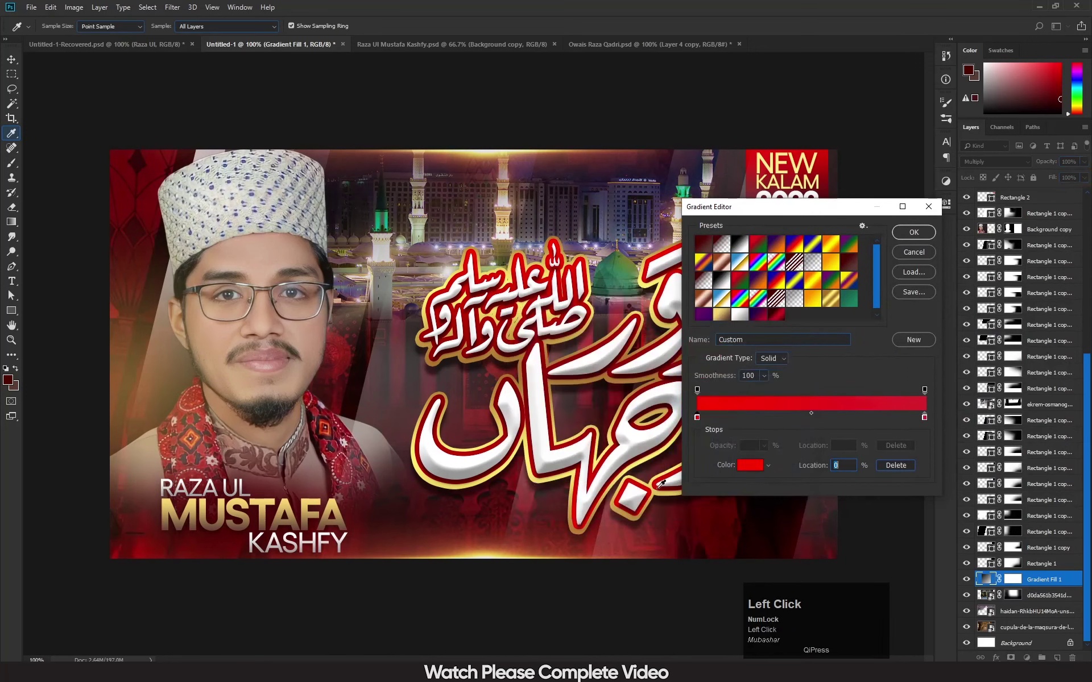
# - Set the gradient's 100% colour stop to a bright red and apply the edited gradient fill
pyautogui.doubleClick(925, 419)
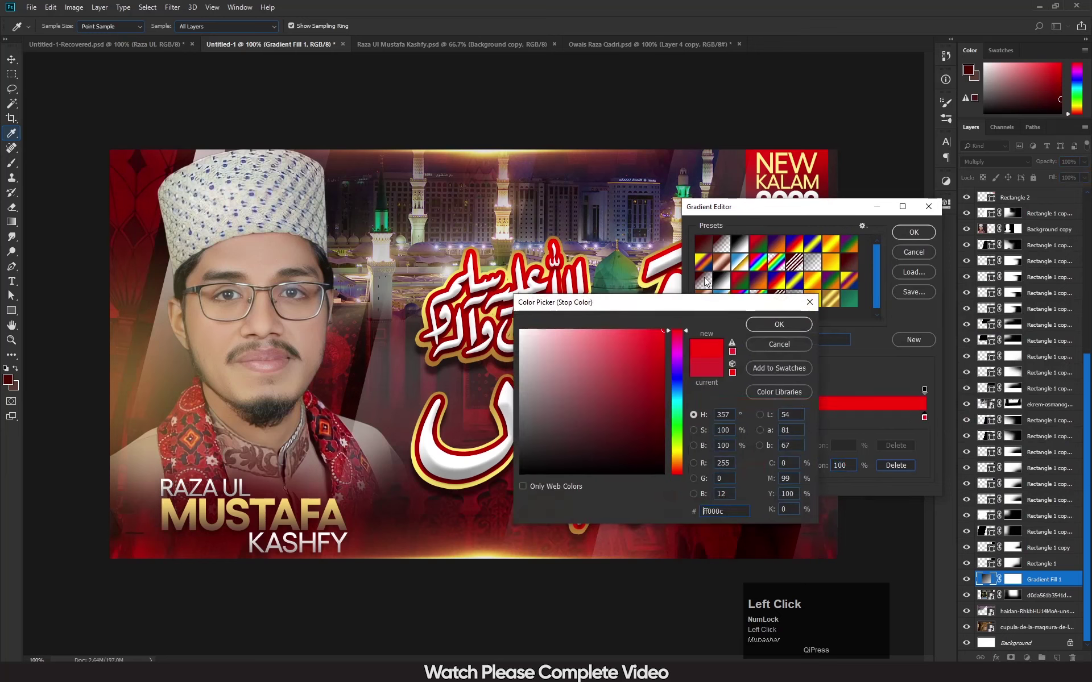
pyautogui.click(765, 325)
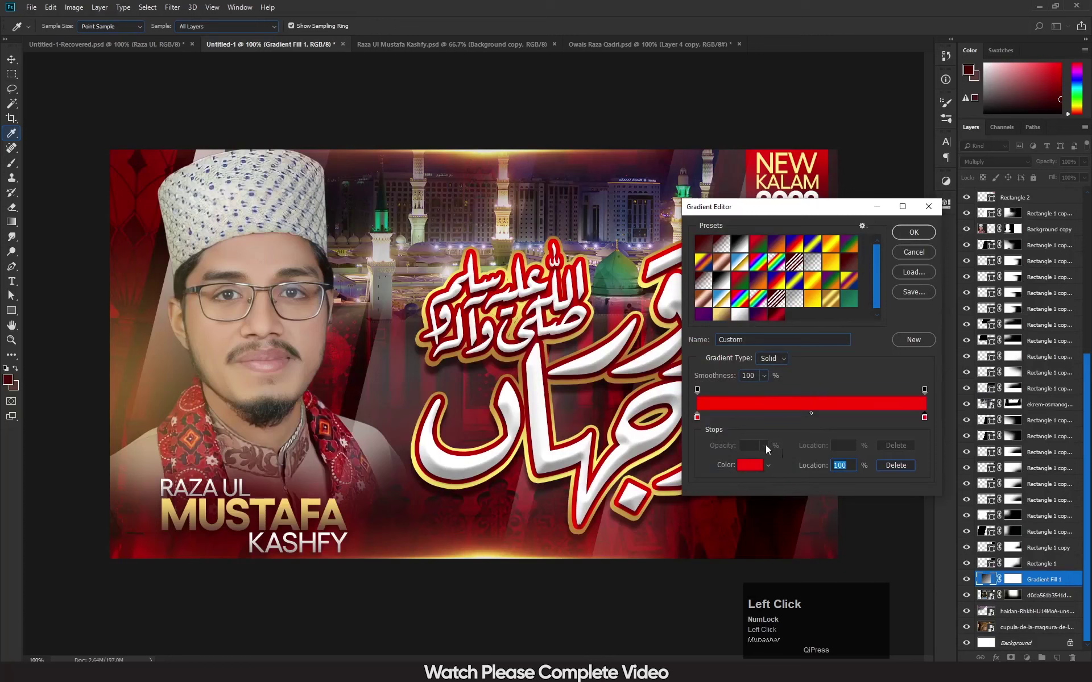
pyautogui.click(922, 231)
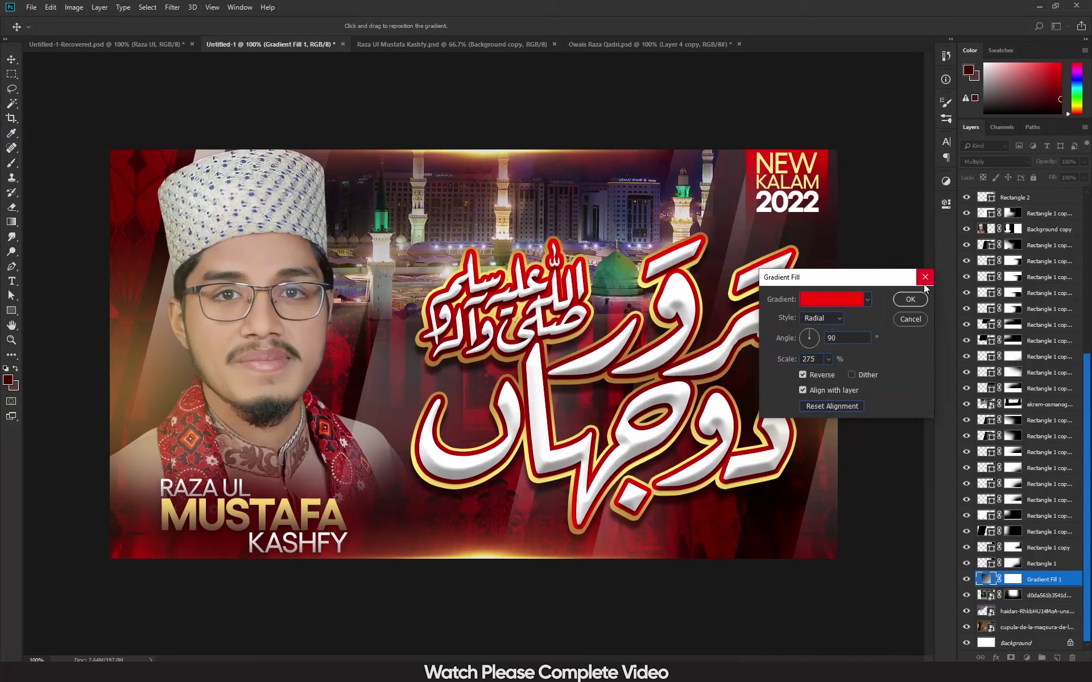
pyautogui.click(913, 299)
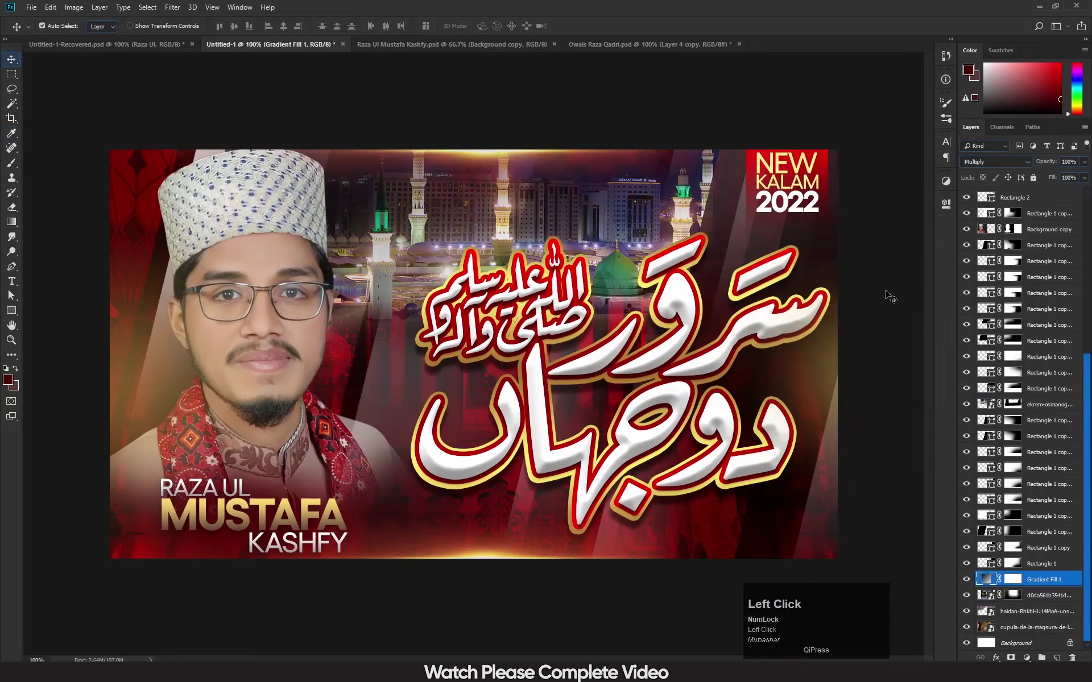
# - Stamp all visible layers into a new merged layer and move it directly above the Rectangle 2 layer
pyautogui.hotkey('ctrl', 'shift', 'alt', 'e')
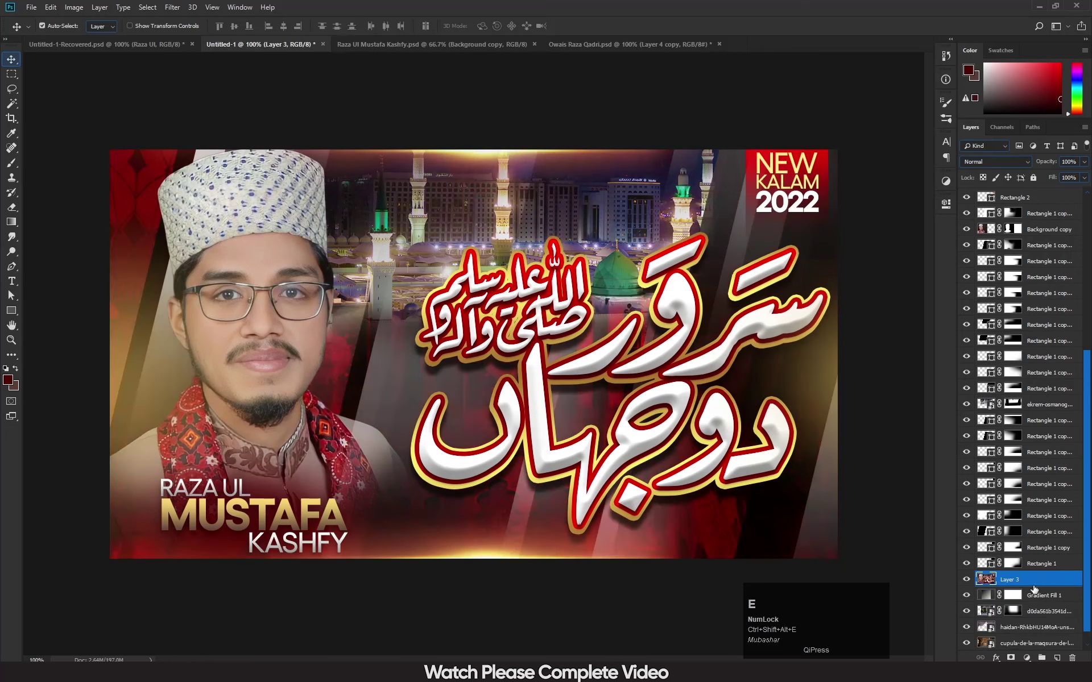
pyautogui.moveTo(1033, 583); pyautogui.dragTo(1007, 190)
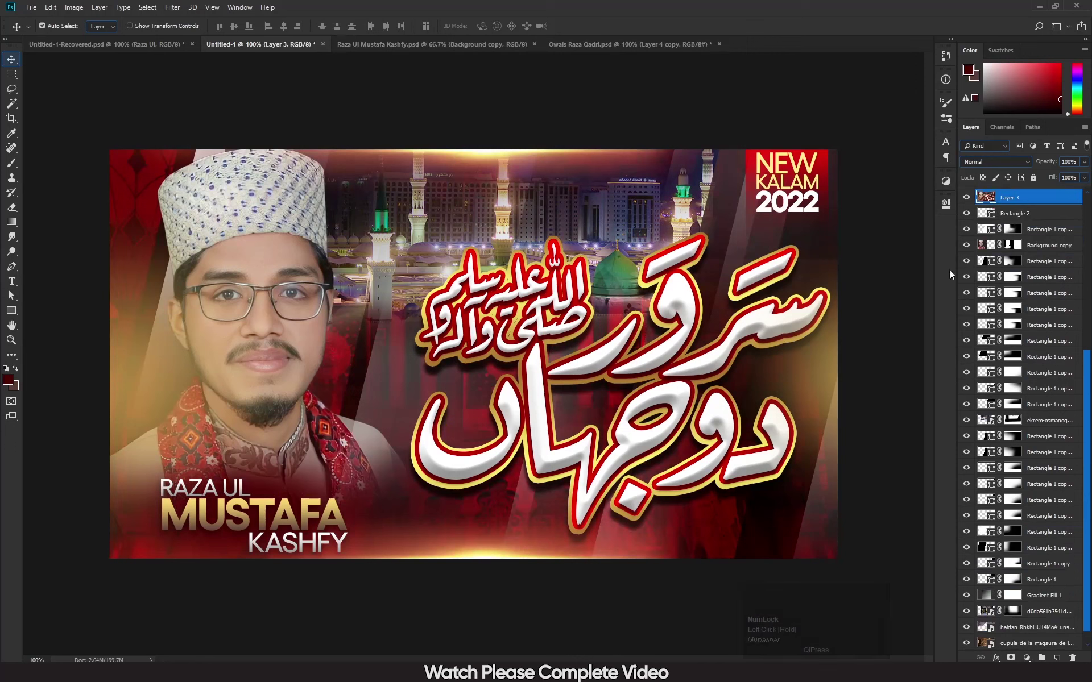
# - Open the merged layer in the Camera Raw Filter and set Contrast +10, Whites +44, Blacks -17, Texture +10 and Clarity +10
pyautogui.click(172, 7)
pyautogui.click(193, 76)
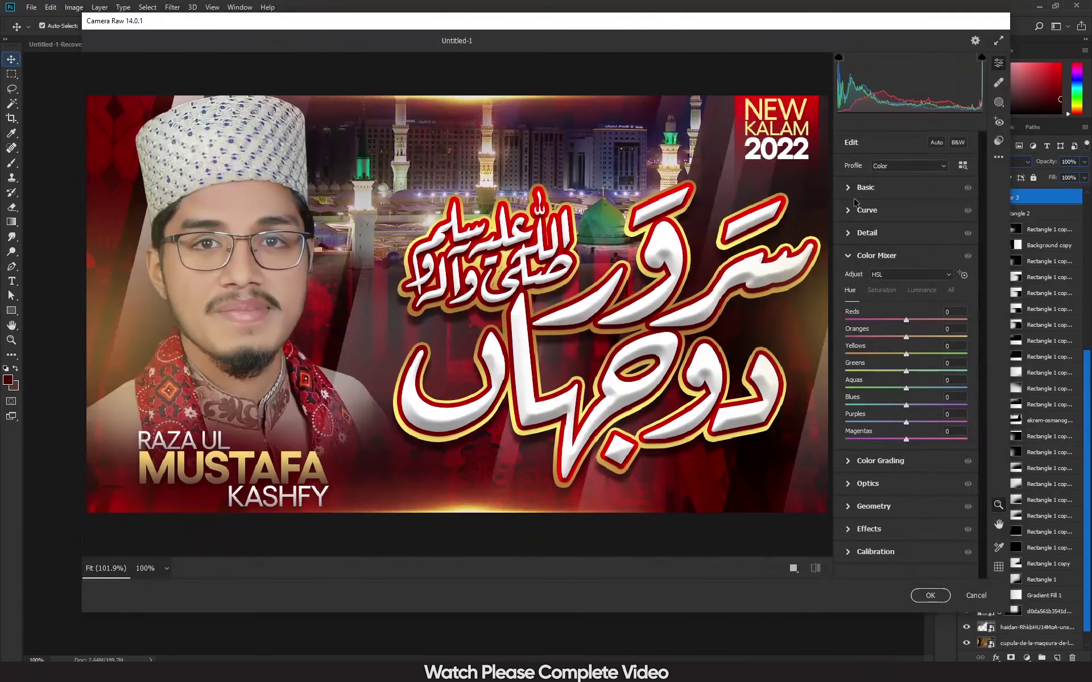
pyautogui.click(859, 189)
pyautogui.moveTo(906, 295); pyautogui.dragTo(912, 296)
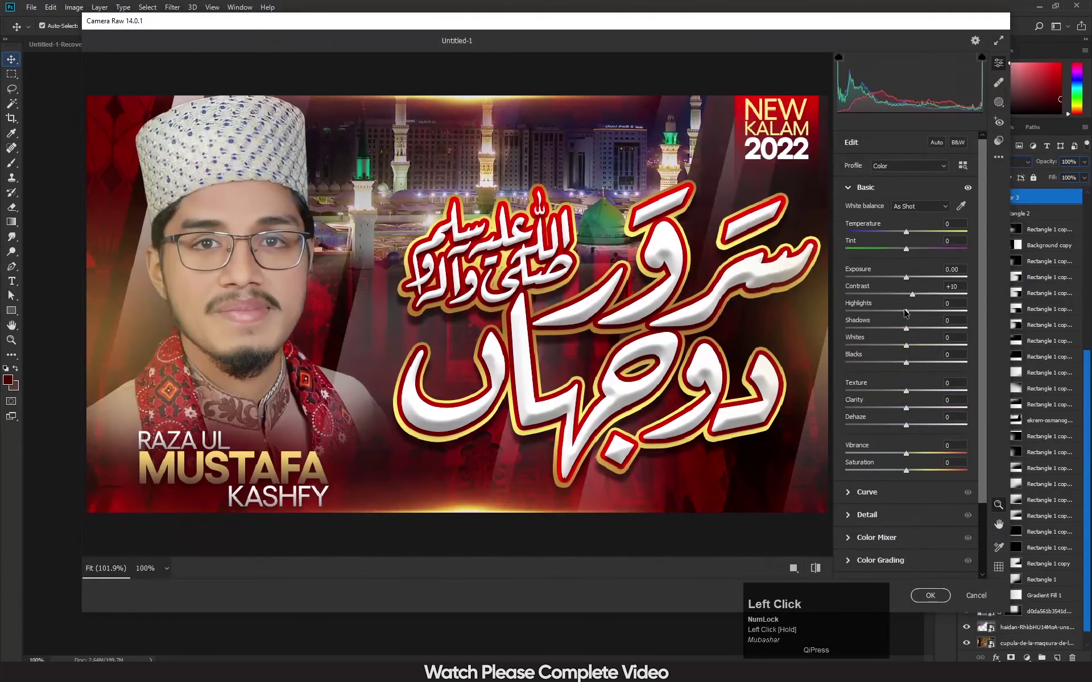
pyautogui.moveTo(908, 347); pyautogui.dragTo(913, 392)
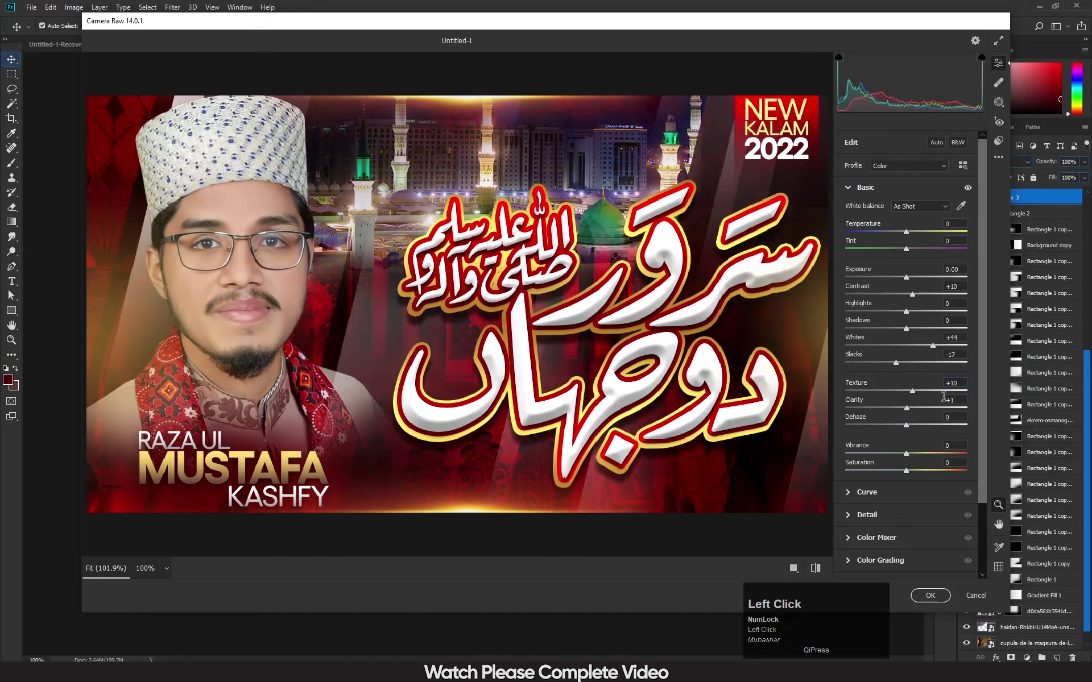
pyautogui.click(963, 399)
pyautogui.write('+10')
# - Set Vibrance to +10 and Saturation to +5 in the Basic adjustments
pyautogui.moveTo(908, 455); pyautogui.dragTo(915, 456)
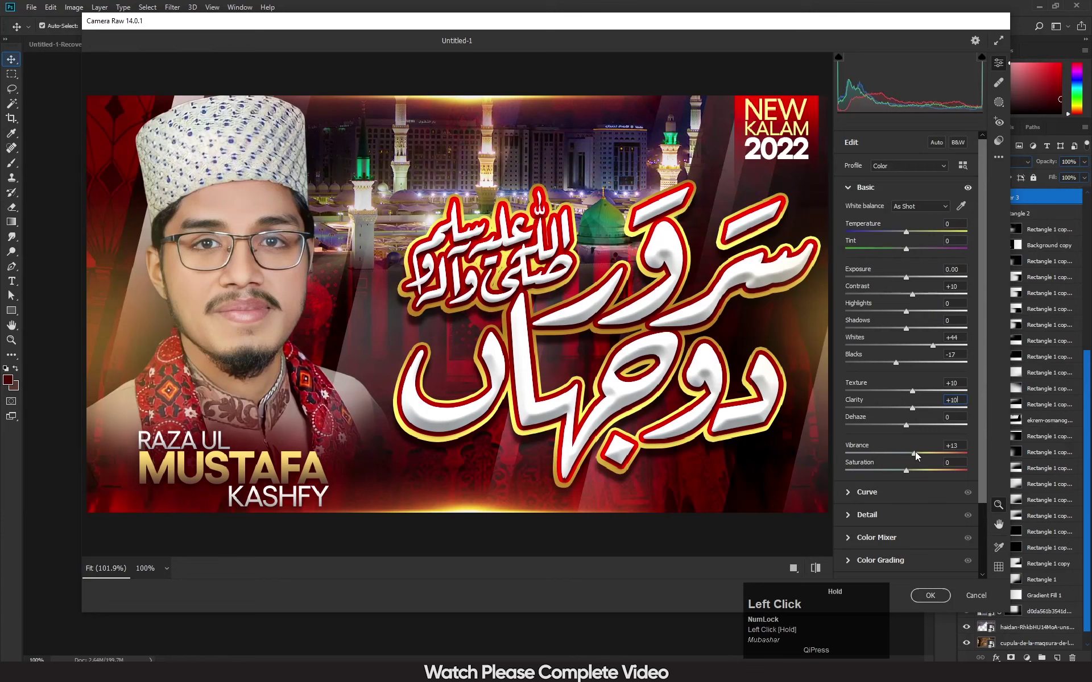
pyautogui.click(953, 446)
pyautogui.write('10')
pyautogui.click(965, 462)
pyautogui.click(913, 459)
pyautogui.moveTo(906, 471); pyautogui.dragTo(884, 471)
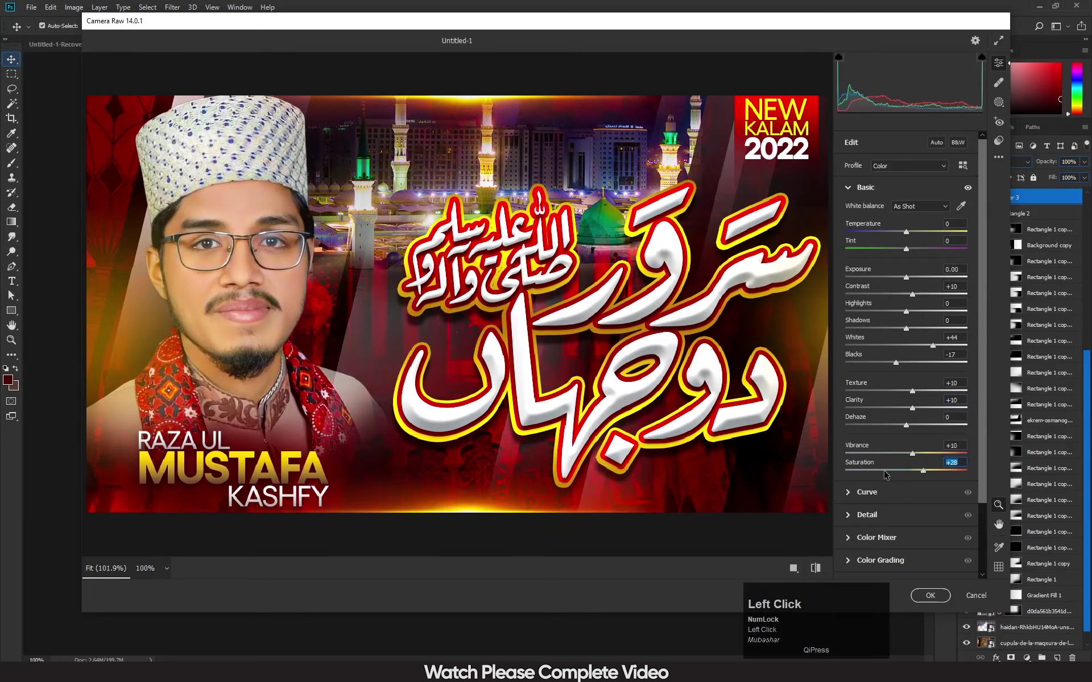
pyautogui.write('5')
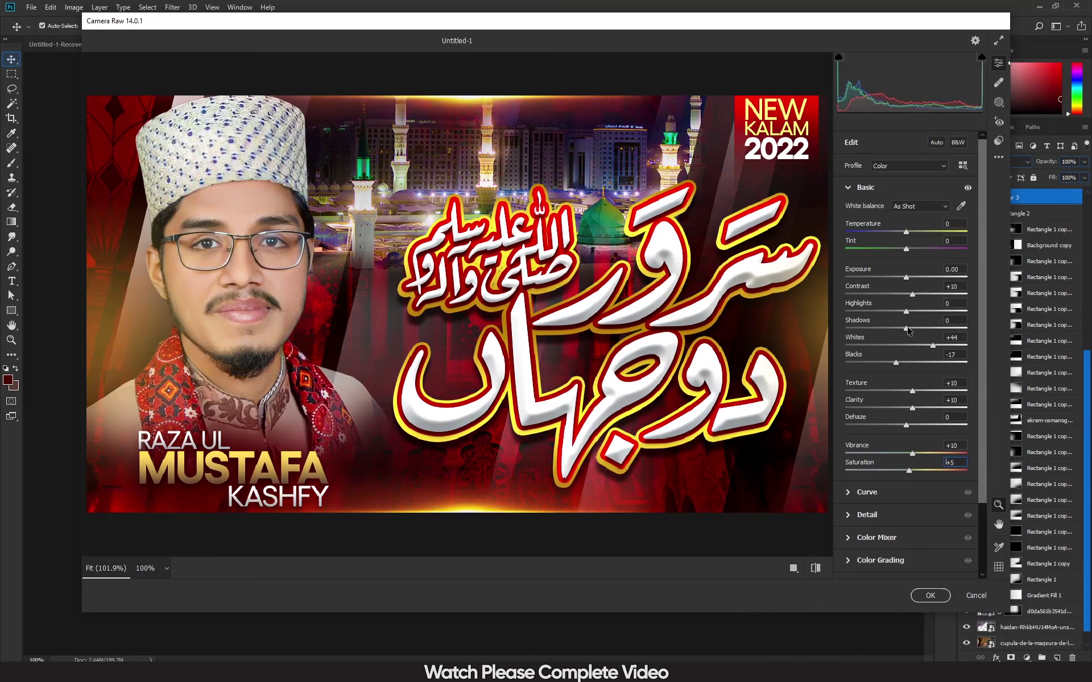
# - Set Shadows to +32, Contrast to +11 and Exposure to +0.15 in the Basic adjustments
pyautogui.moveTo(907, 330); pyautogui.dragTo(926, 329)
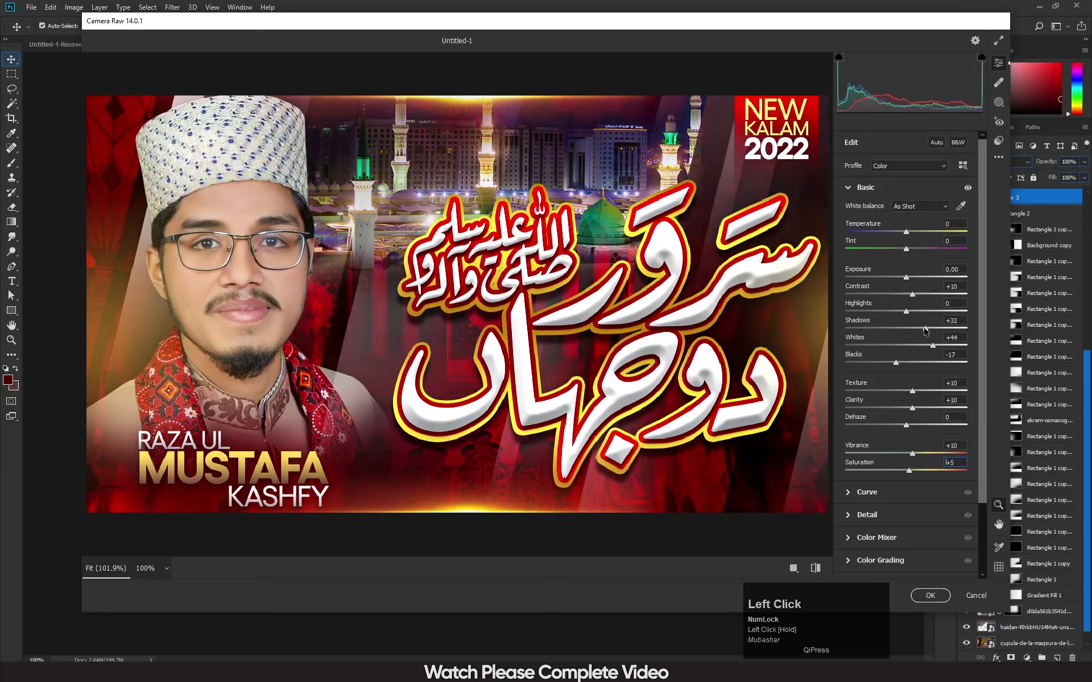
pyautogui.click(911, 294)
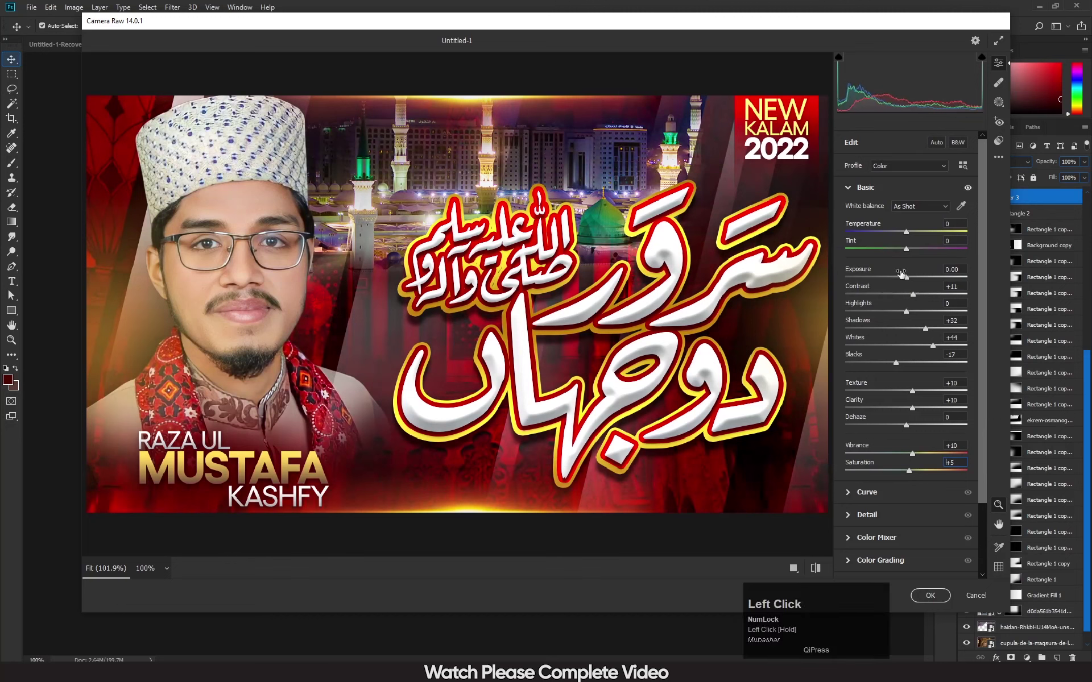
pyautogui.moveTo(904, 278); pyautogui.dragTo(908, 280)
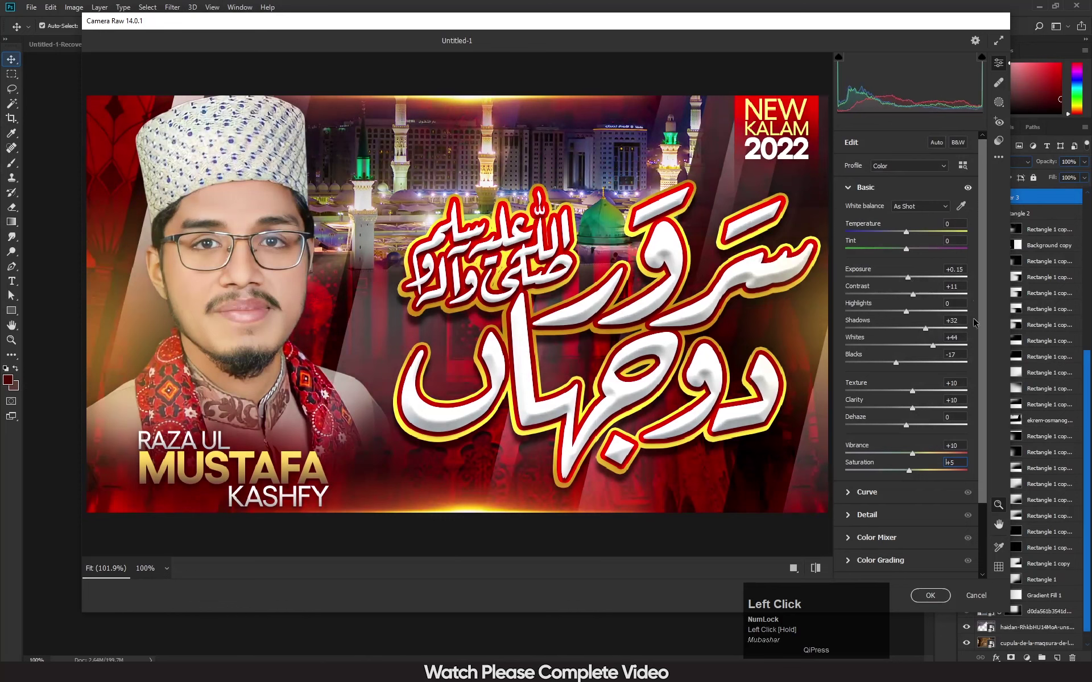
# - Raise the midtones slightly on the point curve and shift its black point to input 7, output 0
pyautogui.click(849, 494)
pyautogui.moveTo(906, 310); pyautogui.dragTo(900, 307)
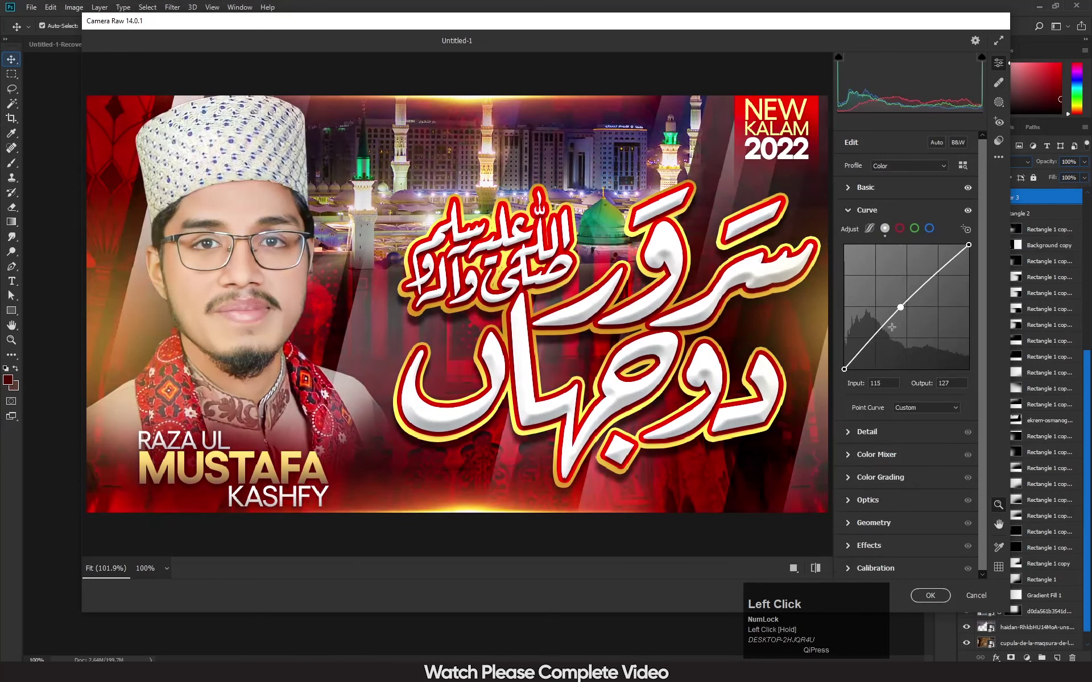
pyautogui.moveTo(844, 369); pyautogui.dragTo(847, 369)
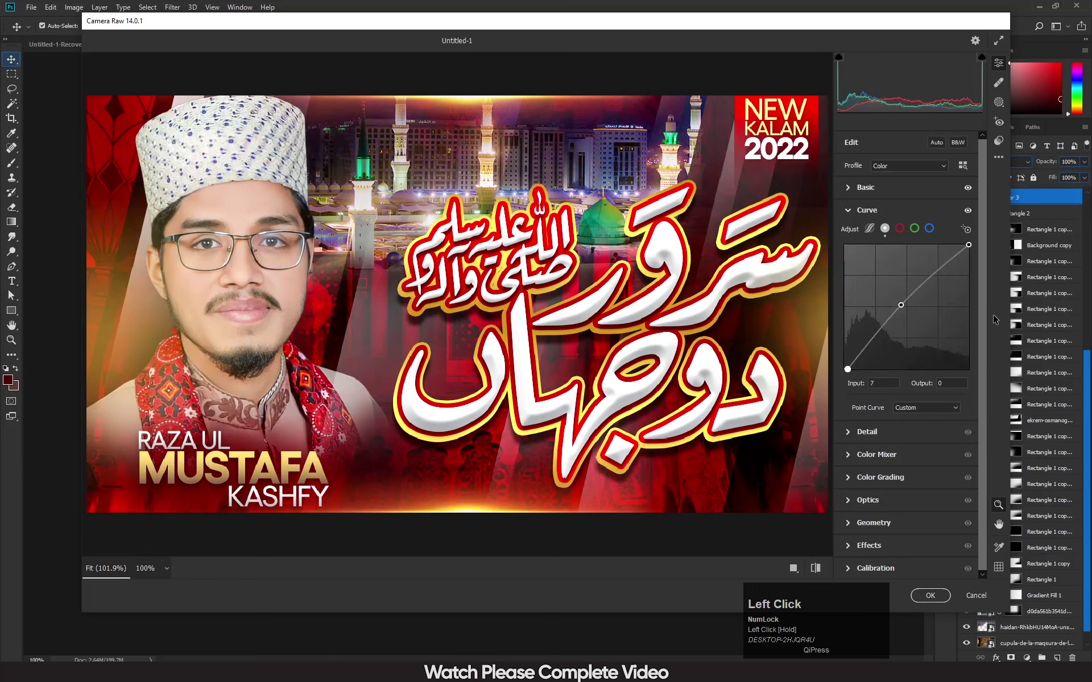
# - Set the Detail Sharpening amount to 10
pyautogui.click(956, 477)
pyautogui.click(848, 435)
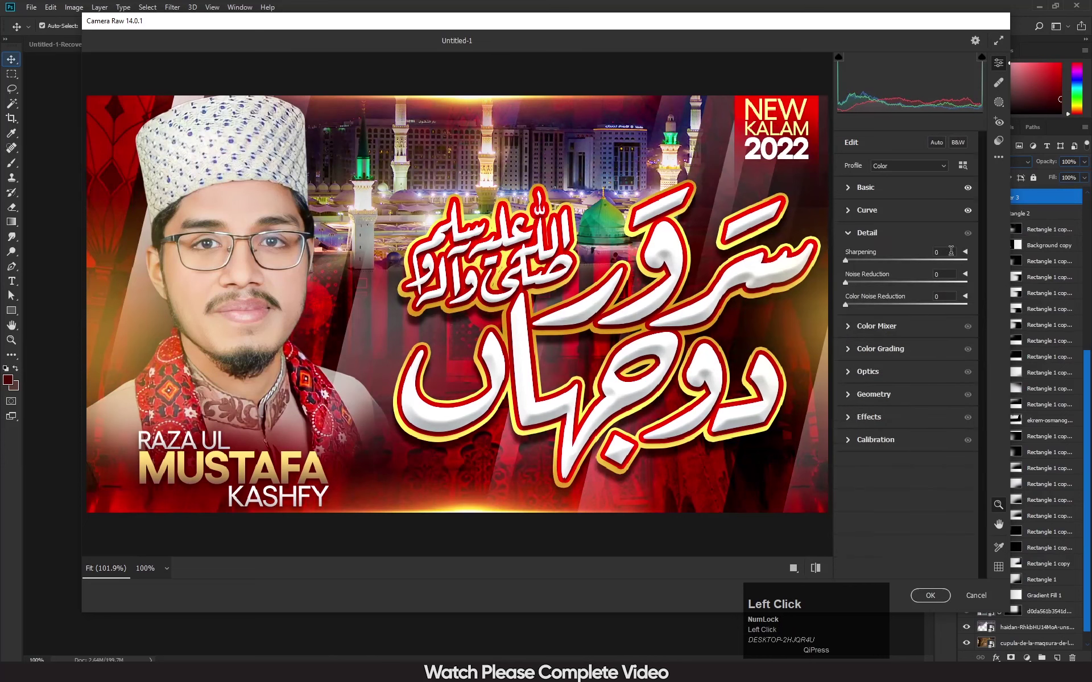
pyautogui.click(948, 250)
pyautogui.write('10')
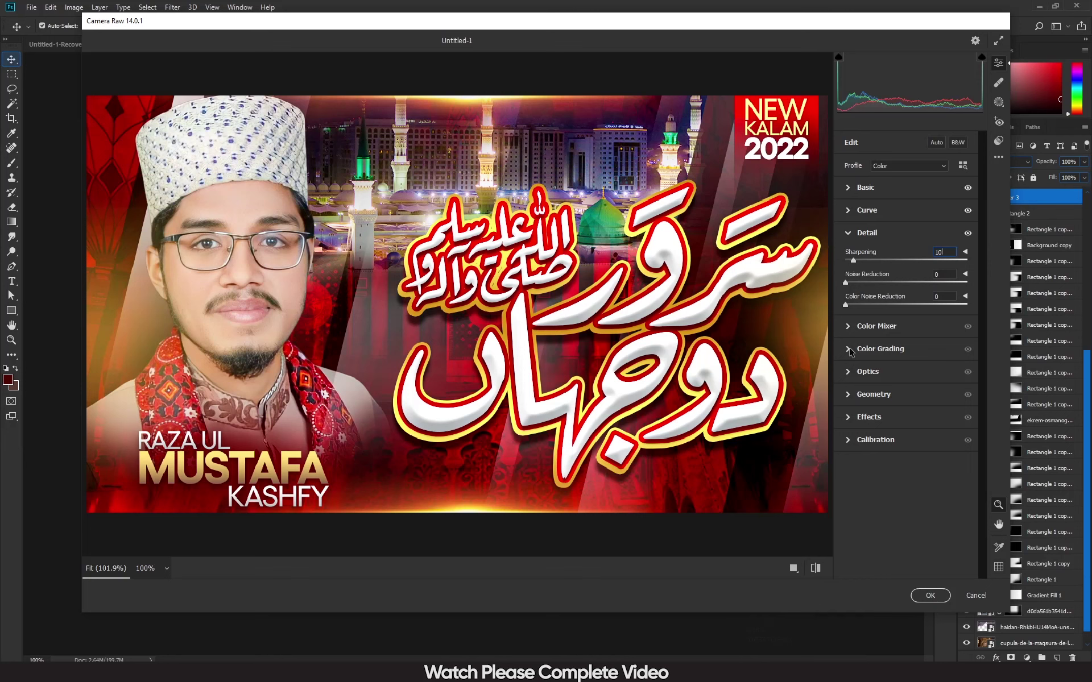
# - Raise the Reds saturation to +12 in the HSL Color Mixer
pyautogui.click(847, 330)
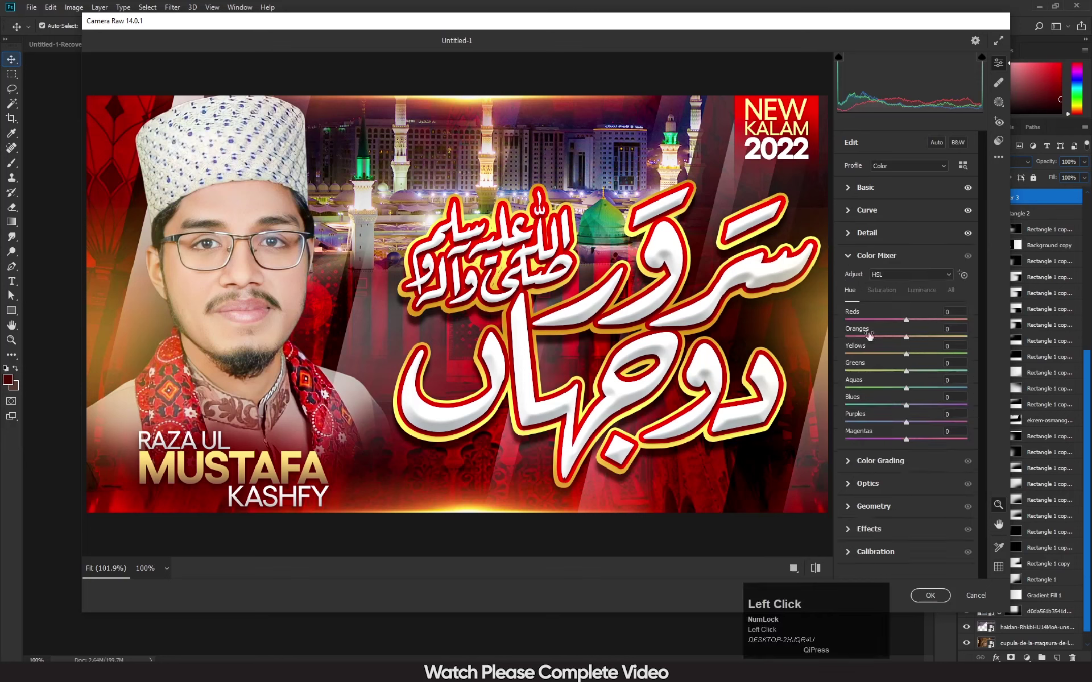
pyautogui.click(922, 300)
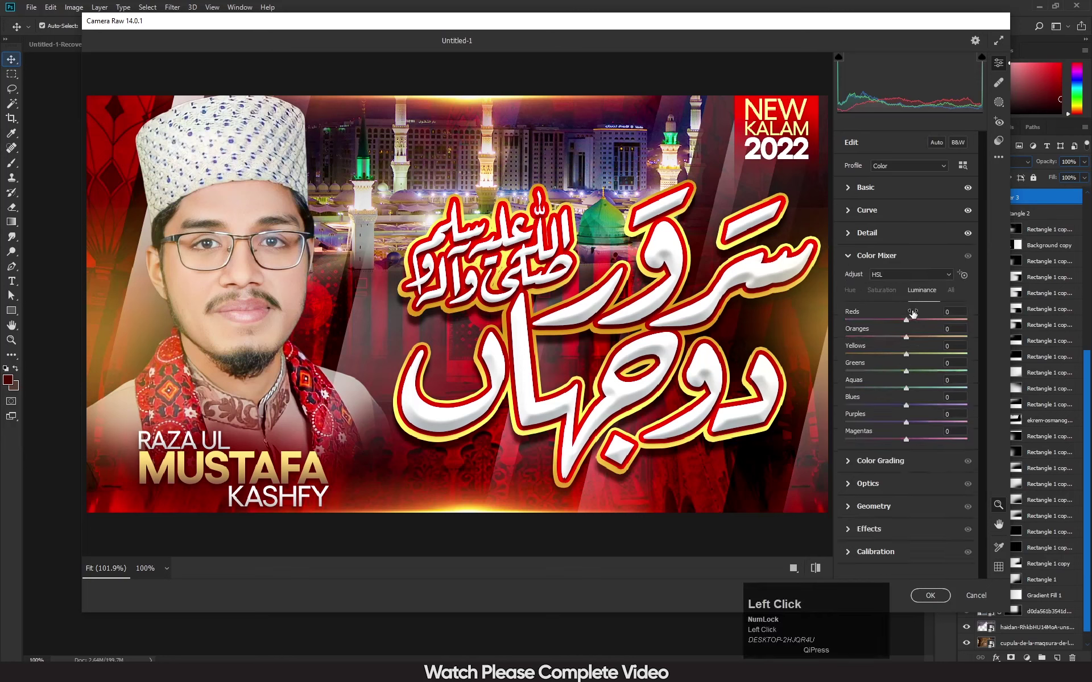
pyautogui.moveTo(905, 320)
pyautogui.mouseDown()
pyautogui.moveTo(936, 325)
pyautogui.moveTo(913, 325)
pyautogui.mouseUp()
pyautogui.click(882, 290)
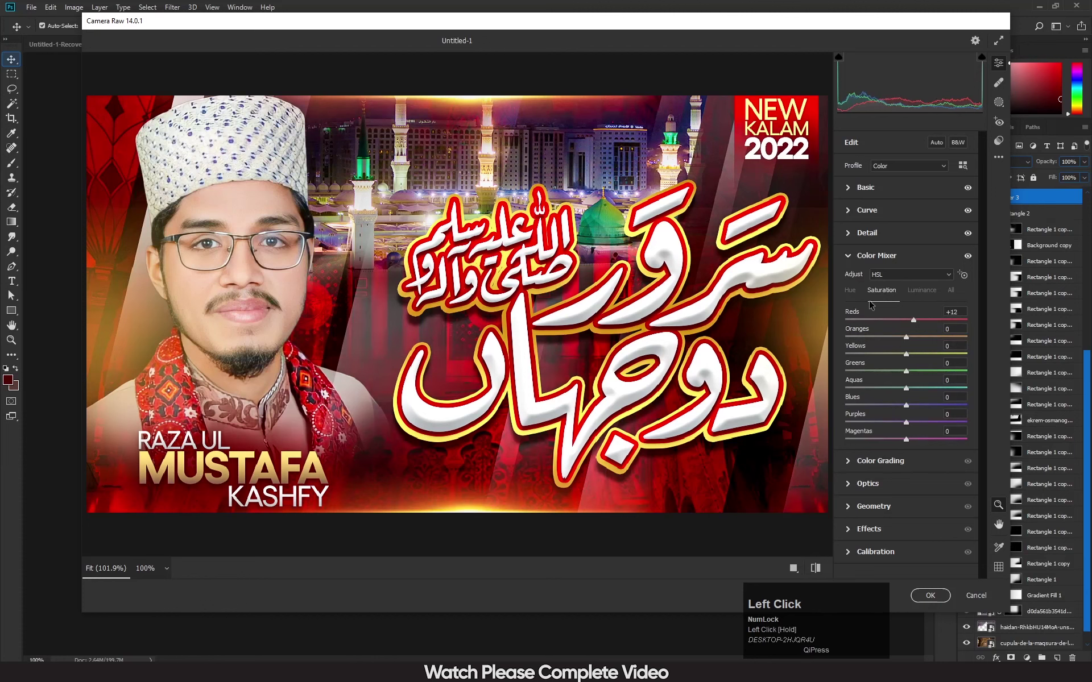
# - Try shifting the Reds hue in the Color Mixer and reset it to 0
pyautogui.click(851, 291)
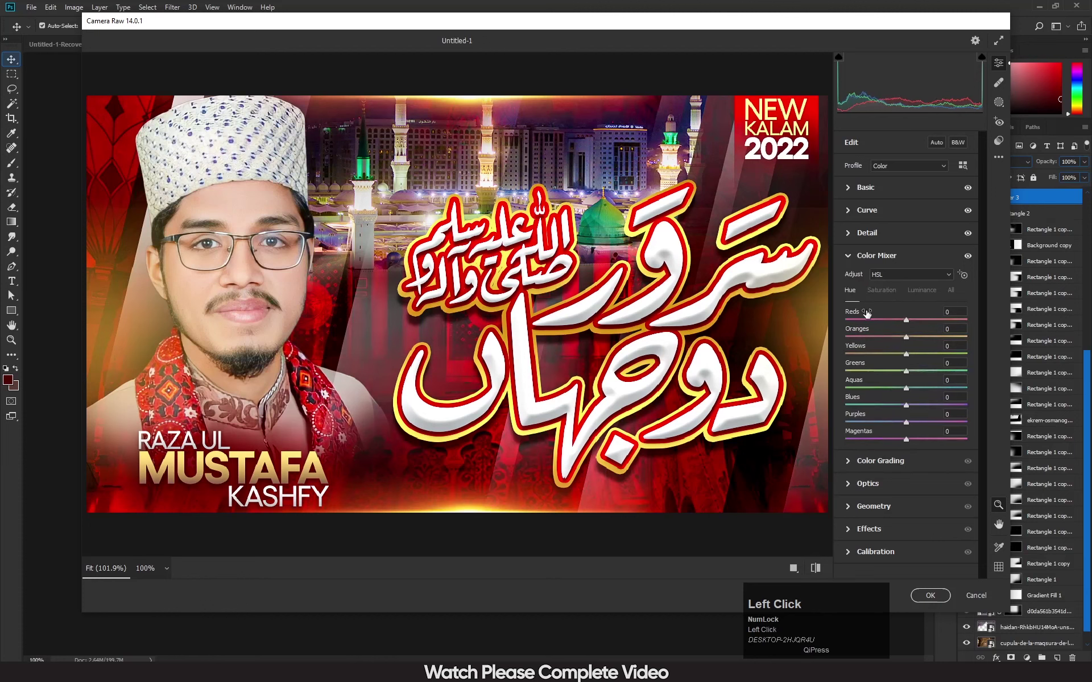
pyautogui.moveTo(906, 321)
pyautogui.mouseDown()
pyautogui.moveTo(927, 322)
pyautogui.moveTo(879, 328)
pyautogui.moveTo(906, 327)
pyautogui.mouseUp()
pyautogui.click(950, 311)
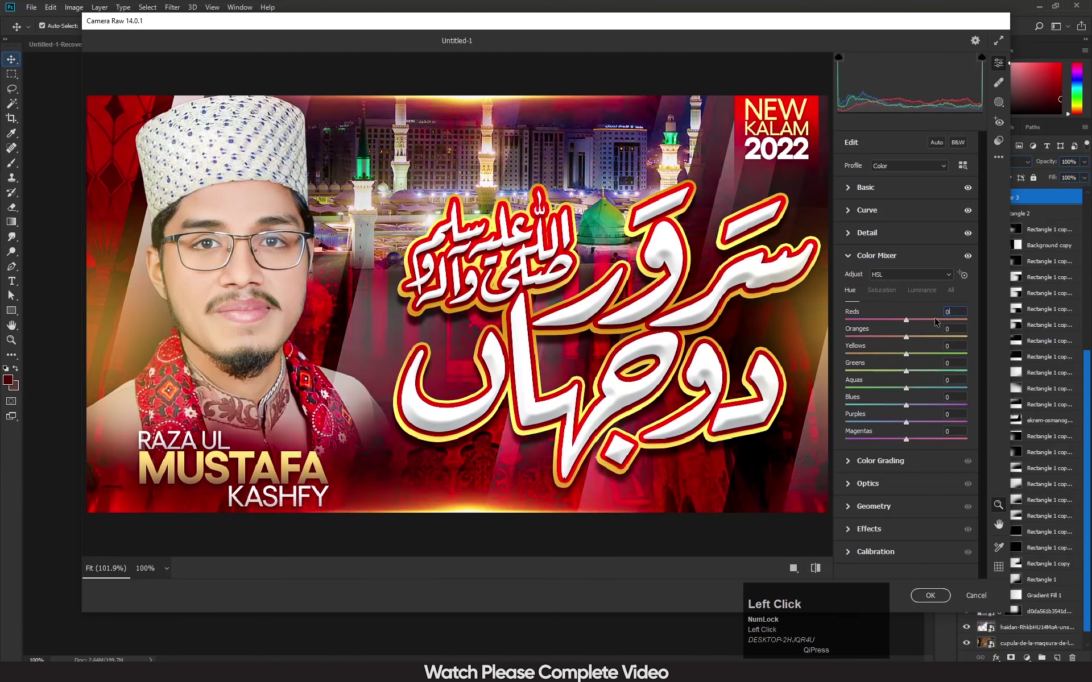
# - Set the Optics Vignette to about -30 and apply the Camera Raw adjustments to the merged layer
pyautogui.click(850, 484)
pyautogui.moveTo(906, 350); pyautogui.dragTo(890, 353)
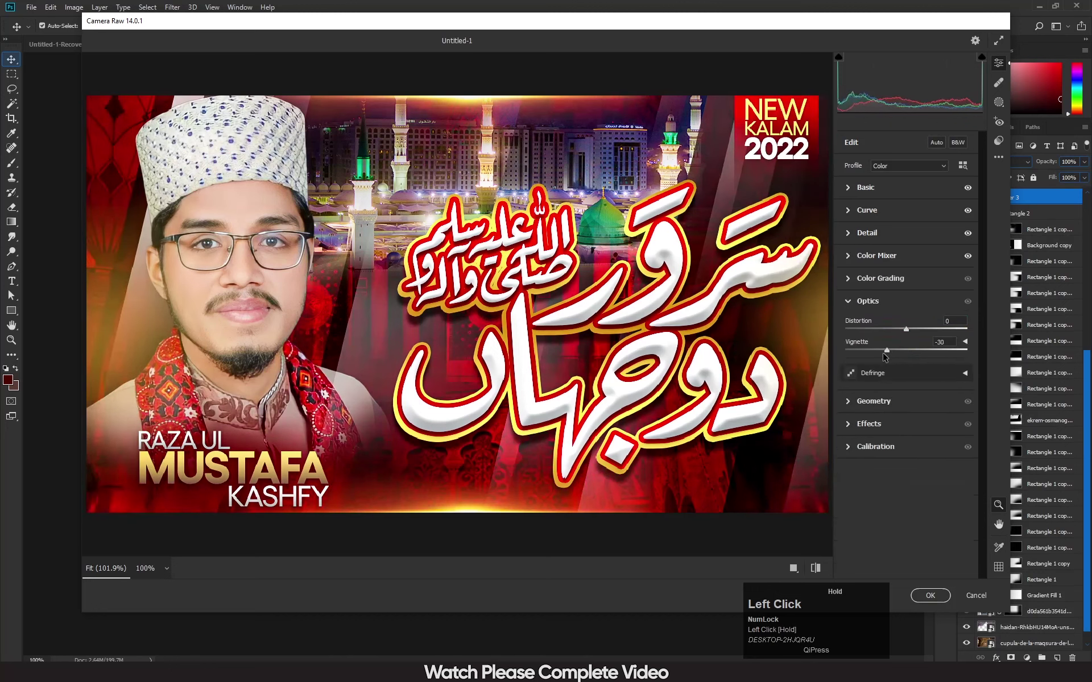
pyautogui.click(934, 595)
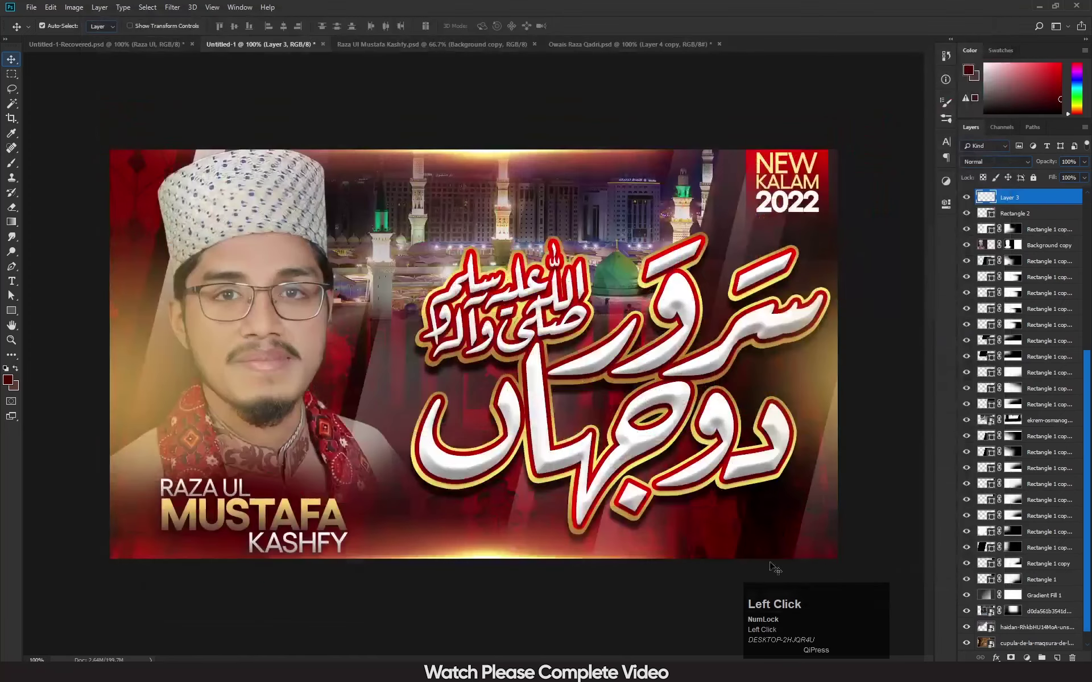